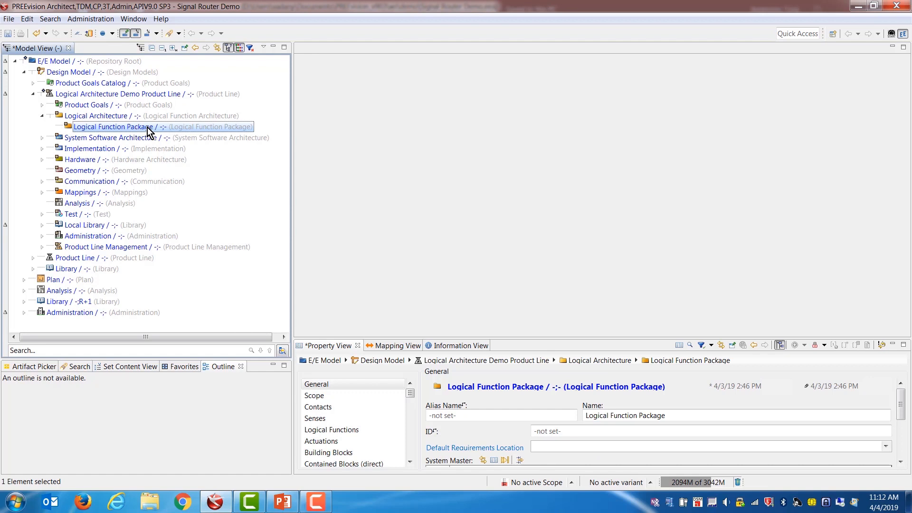
# Step: Open a logical architecture diagram for the Logical Function Package and select its diagram entry in the model tree
pyautogui.doubleClick(148, 127)
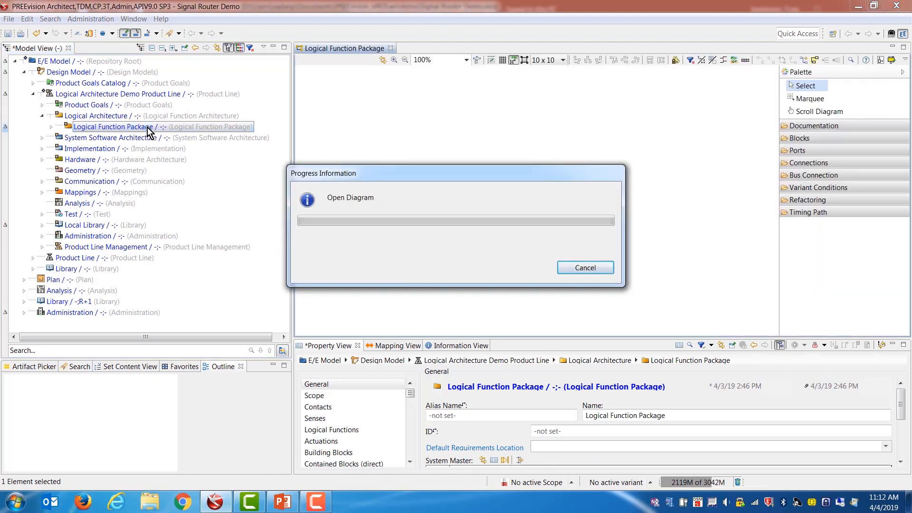
pyautogui.click(131, 139)
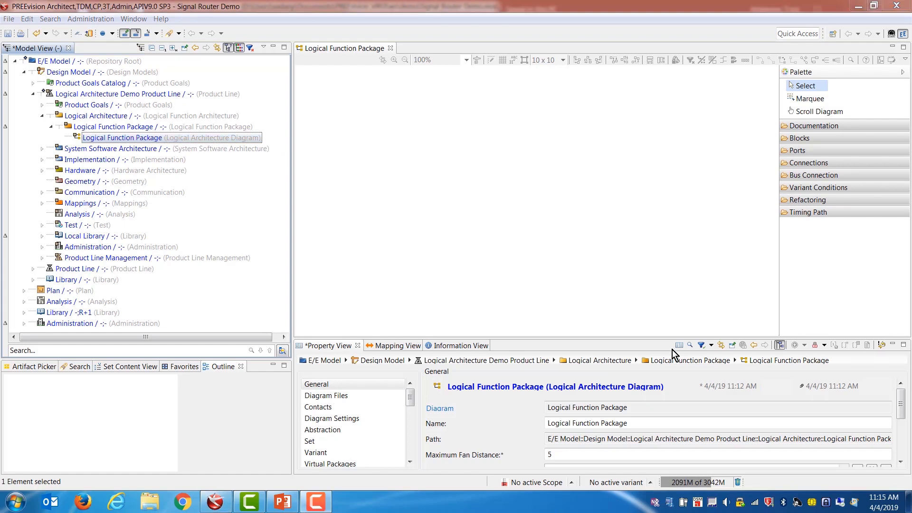
# Step: Add a Sense block to the empty diagram with a new block type named DoorAjar, owned by the new block, with one logical sender port
pyautogui.click(822, 138)
pyautogui.moveTo(755, 216)
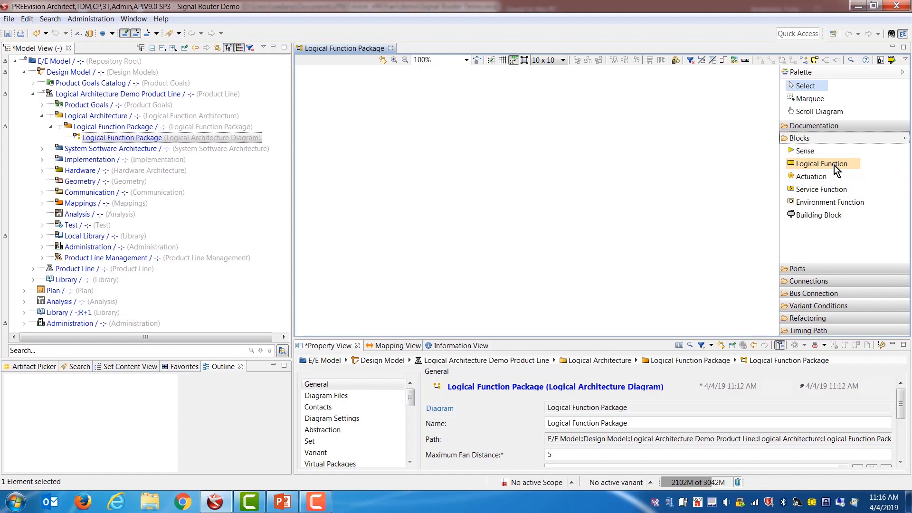
pyautogui.moveTo(834, 165); pyautogui.dragTo(314, 152)
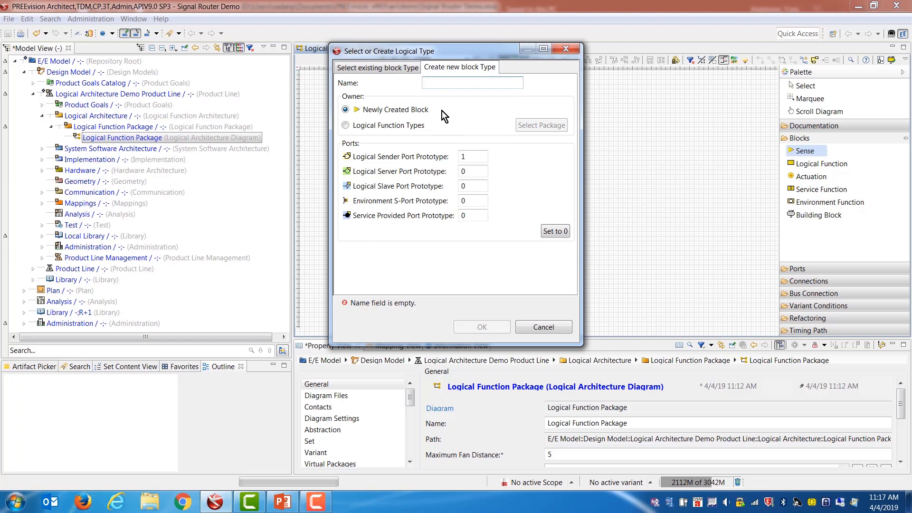
pyautogui.write('DoorAjar')
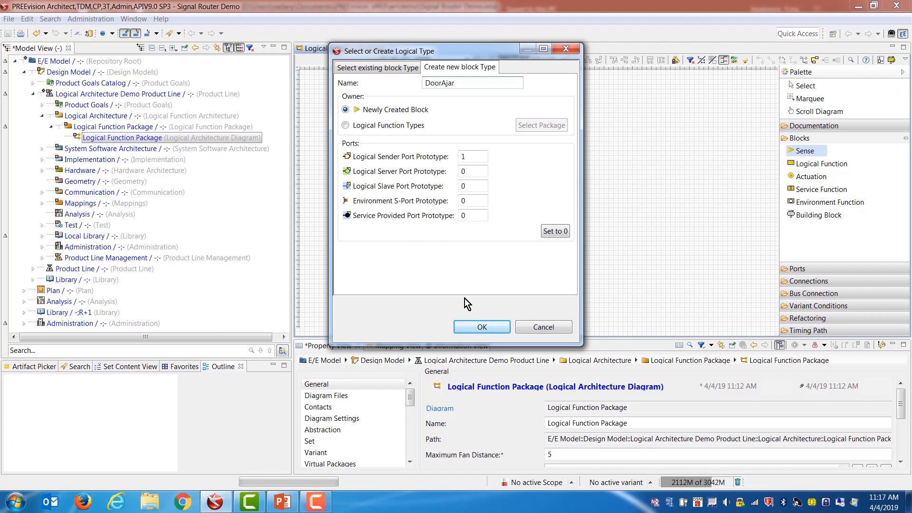
pyautogui.click(481, 327)
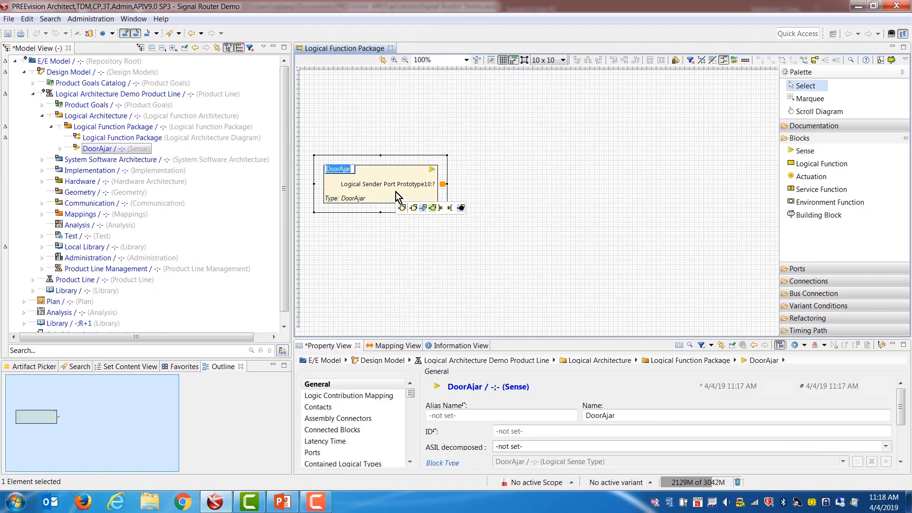
pyautogui.press('Return')
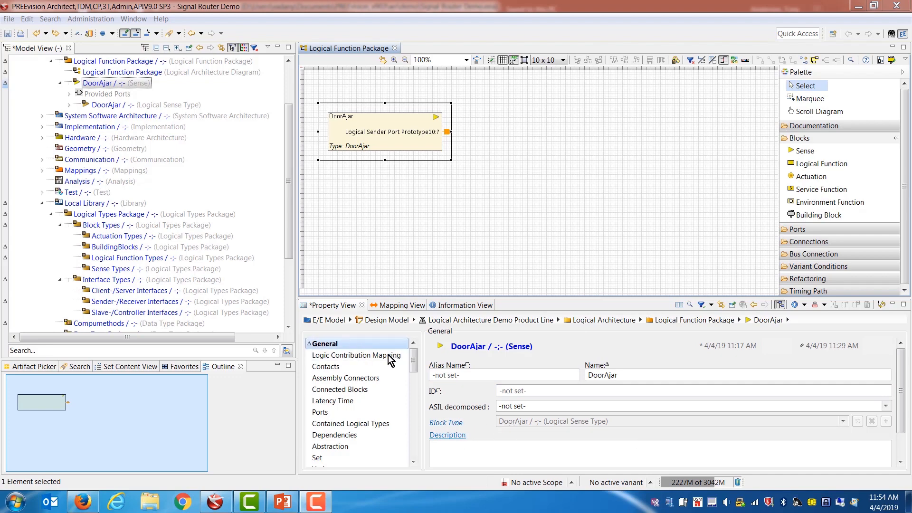
# Step: Move the DoorAjar logical sense type from its Sense block into the Sense Types package of the Local Library
pyautogui.click(457, 426)
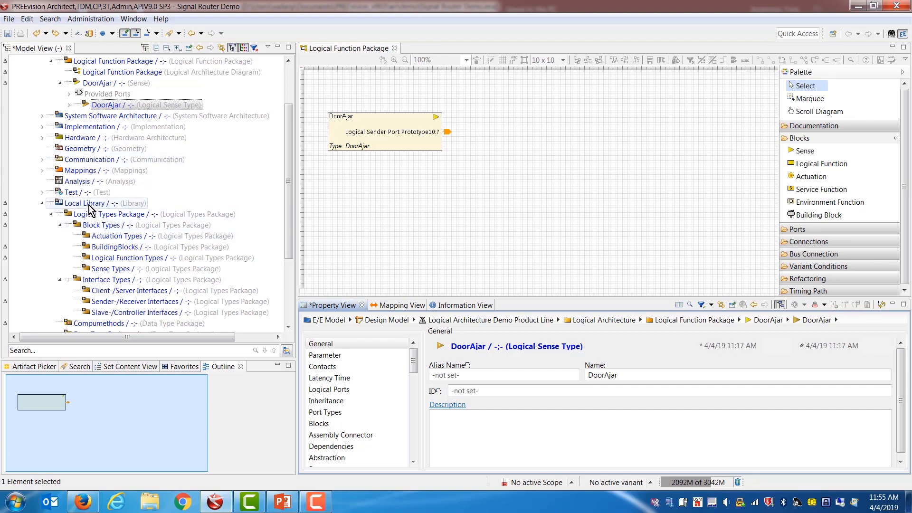
pyautogui.click(128, 108)
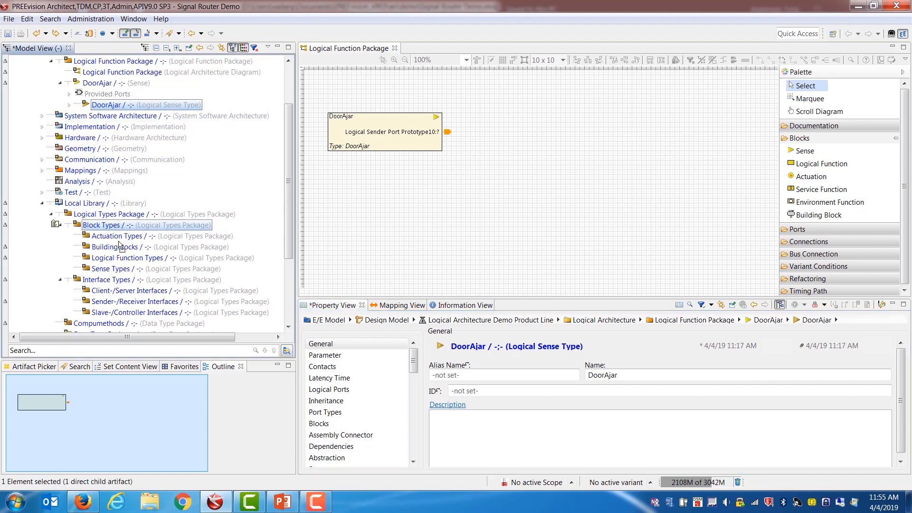
pyautogui.moveTo(116, 270); pyautogui.dragTo(67, 272)
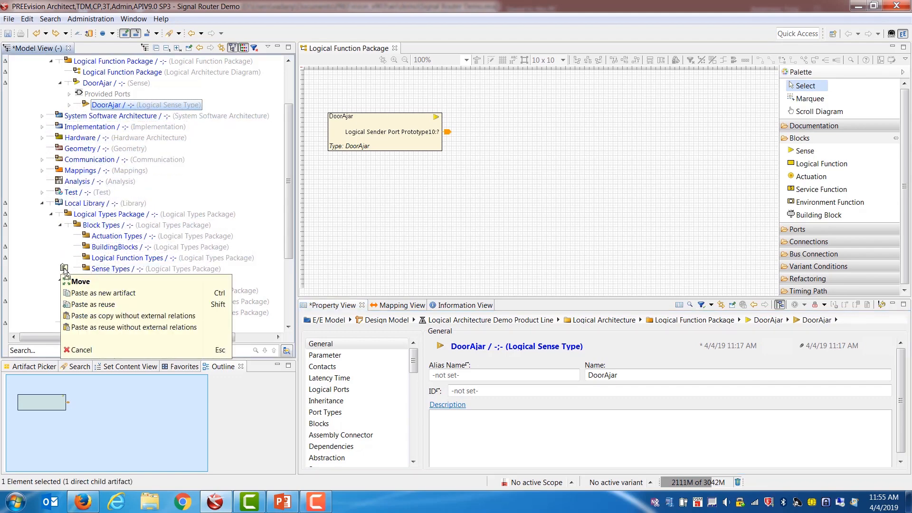
pyautogui.click(70, 282)
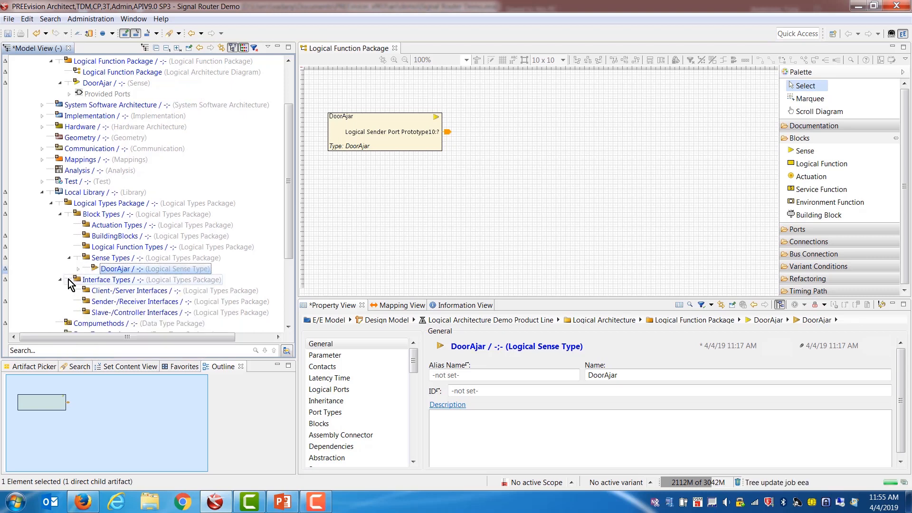
pyautogui.click(113, 269)
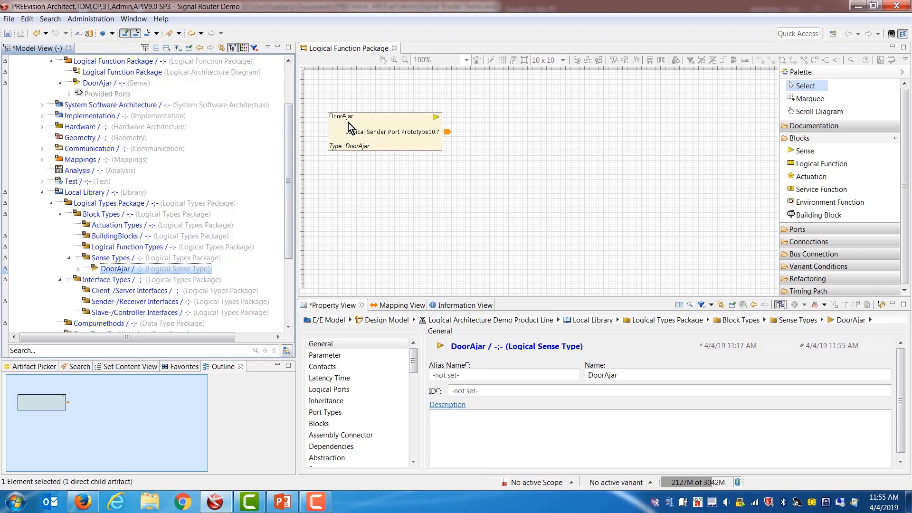
# Step: Examine the DoorAjar Sense block and the logical sender port under its provided ports in the model tree
pyautogui.moveTo(350, 126)
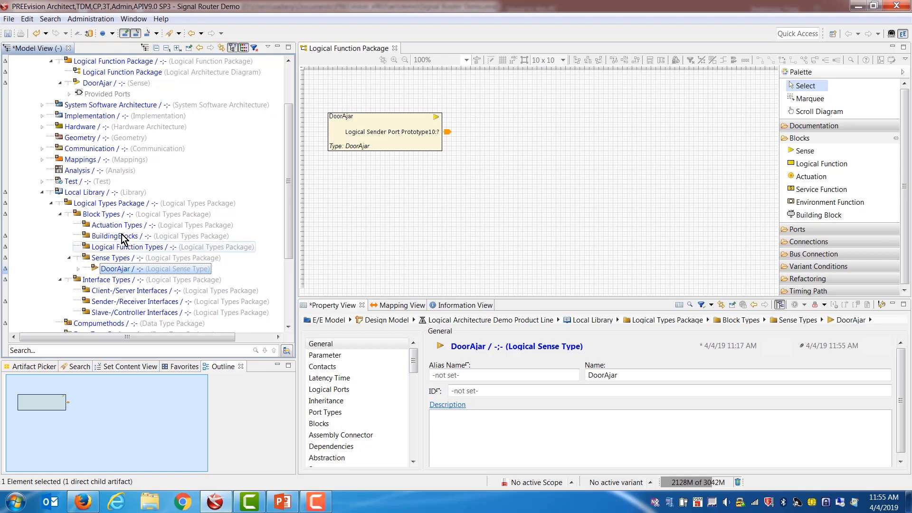
pyautogui.click(110, 94)
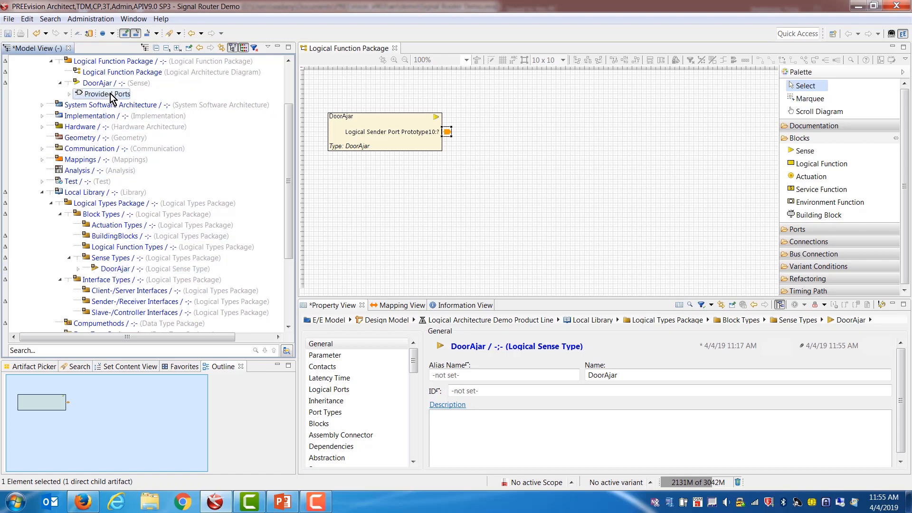
pyautogui.click(110, 84)
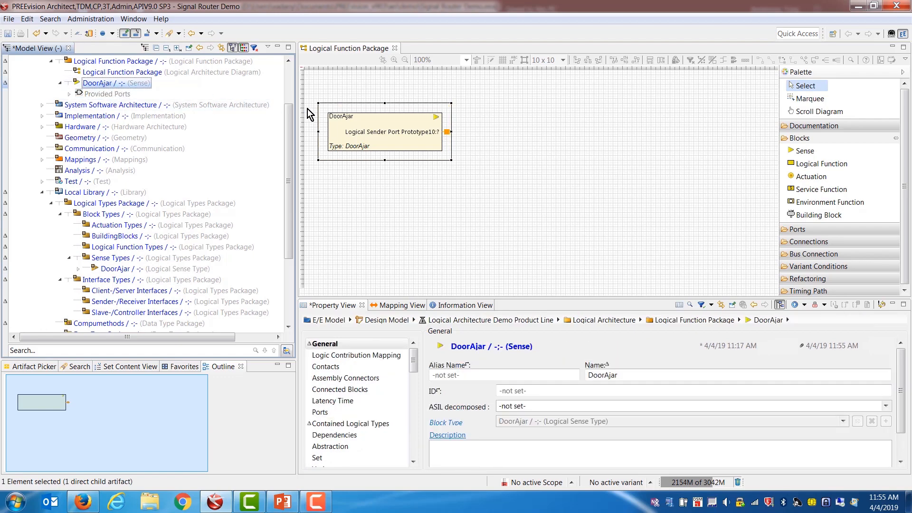
pyautogui.moveTo(349, 106)
pyautogui.click(95, 94)
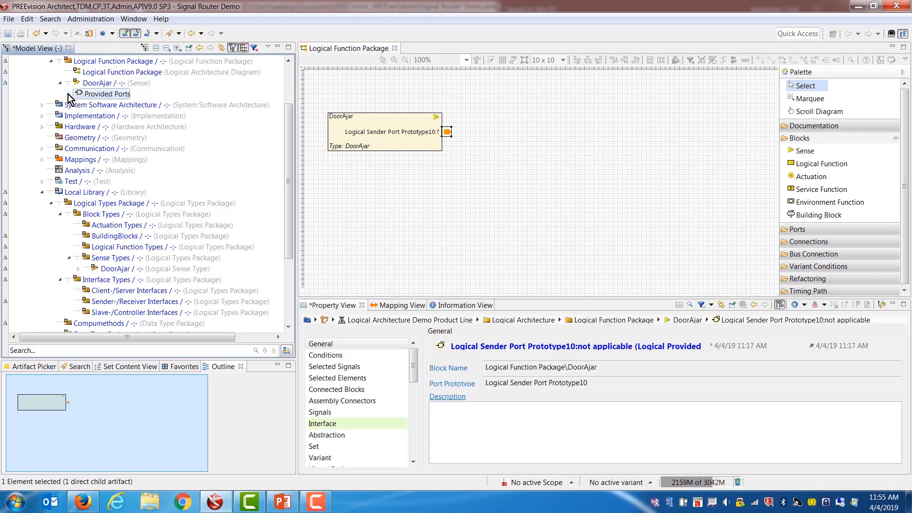
pyautogui.doubleClick(78, 94)
pyautogui.click(118, 109)
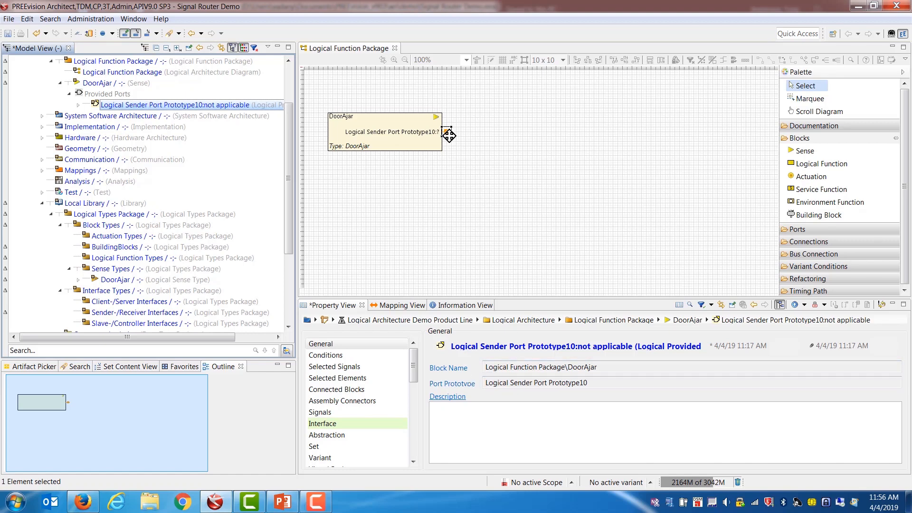
# Step: Rename the sender port prototype of the DoorAjar logical sense type to DoorAjarState
pyautogui.click(457, 368)
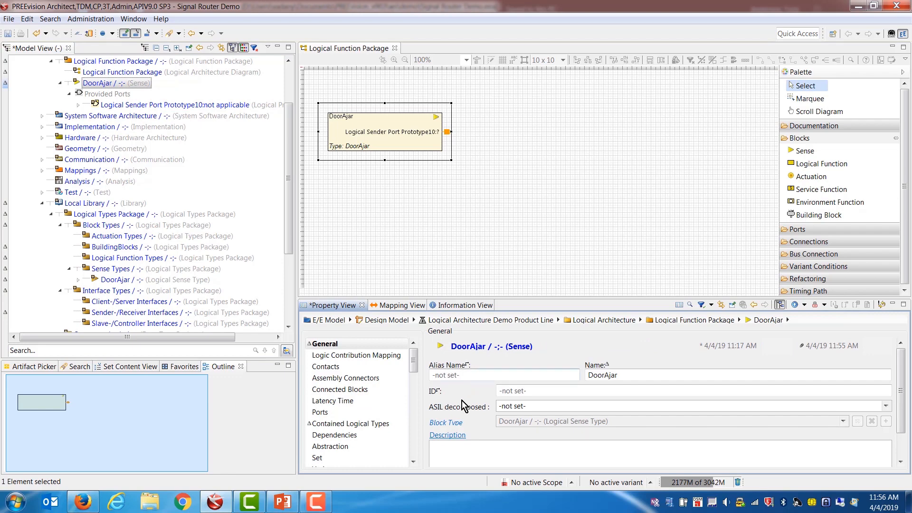
pyautogui.click(459, 427)
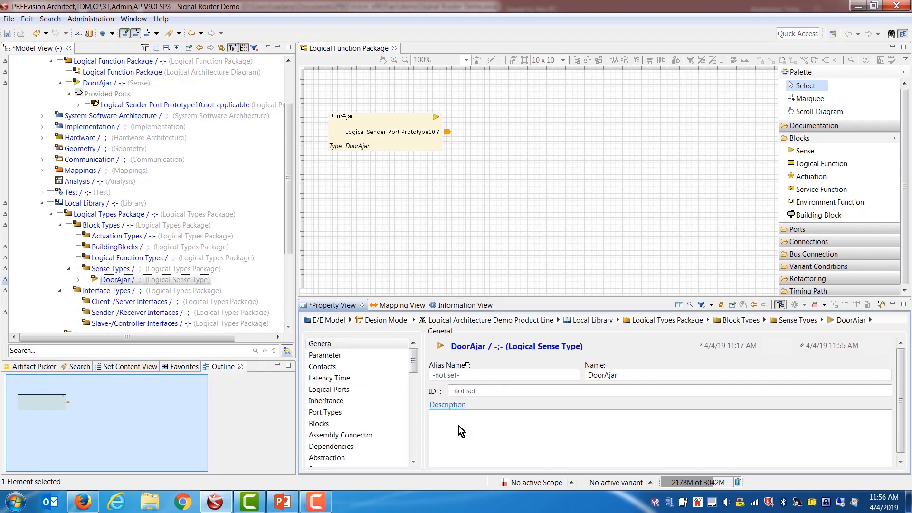
pyautogui.click(79, 280)
pyautogui.doubleClick(121, 290)
pyautogui.click(136, 302)
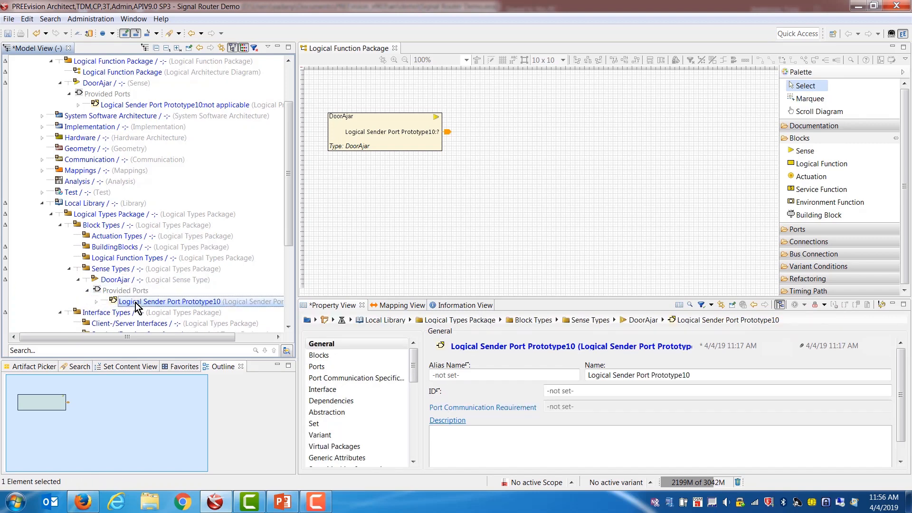
pyautogui.moveTo(703, 373); pyautogui.dragTo(580, 377)
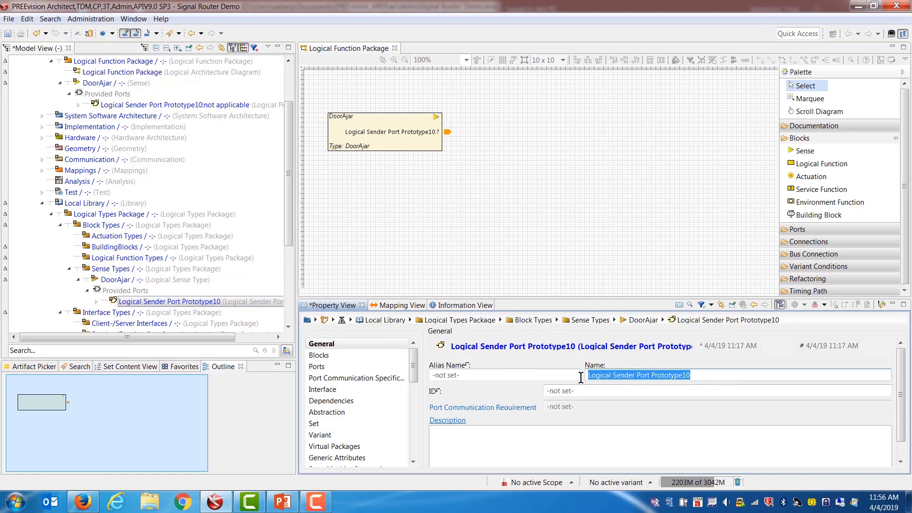
pyautogui.write('DoorAja')
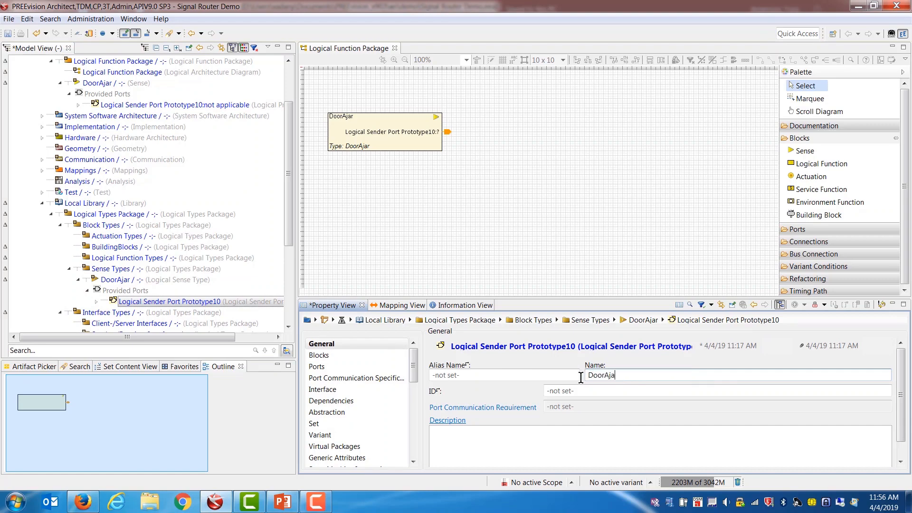
pyautogui.write('rState')
pyautogui.press('Return')
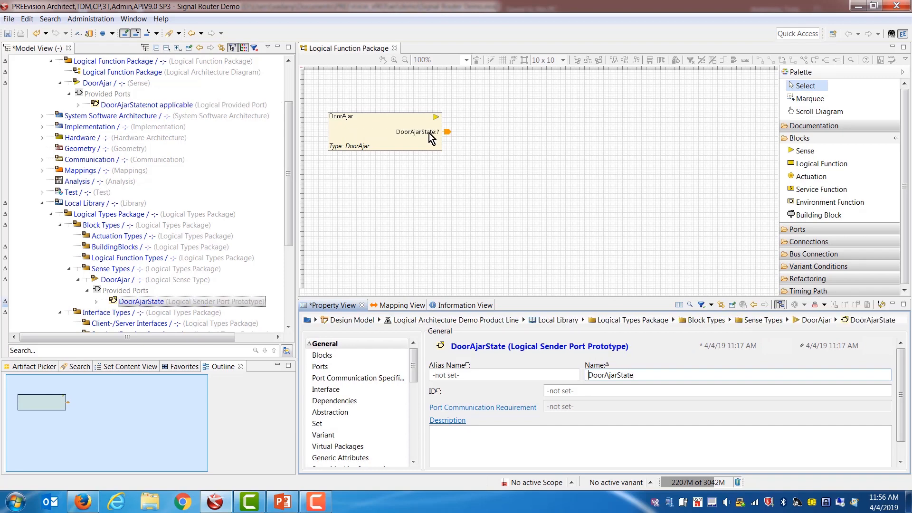
pyautogui.moveTo(435, 143)
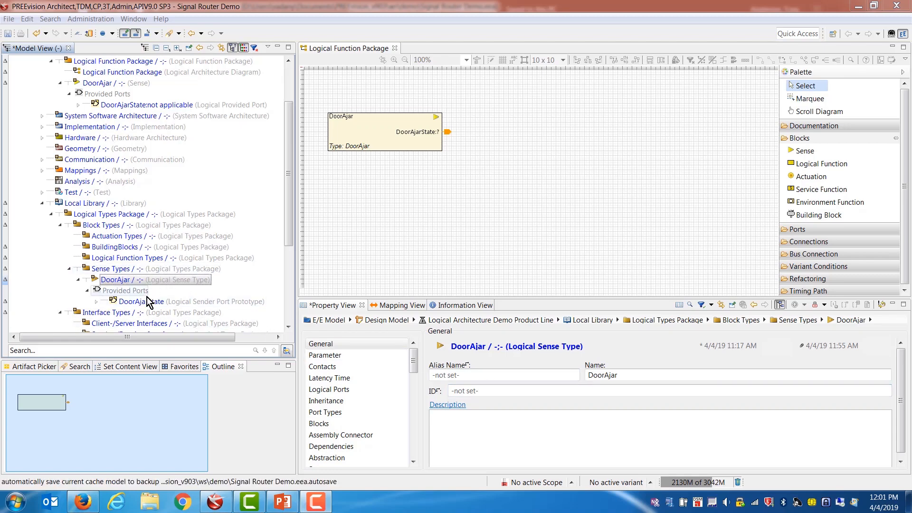
# Step: Create a new logical sense type in the Sense Types package and name it WindowPosition
pyautogui.click(149, 270)
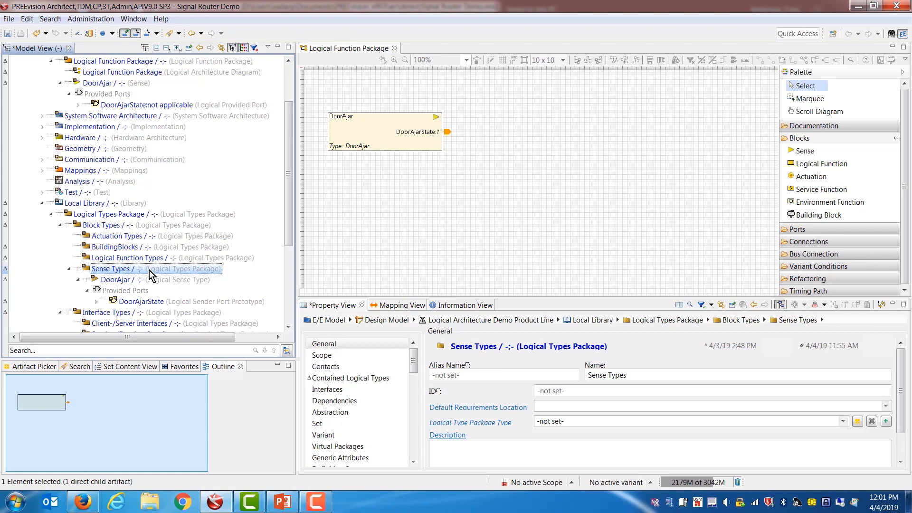
pyautogui.rightClick(149, 270)
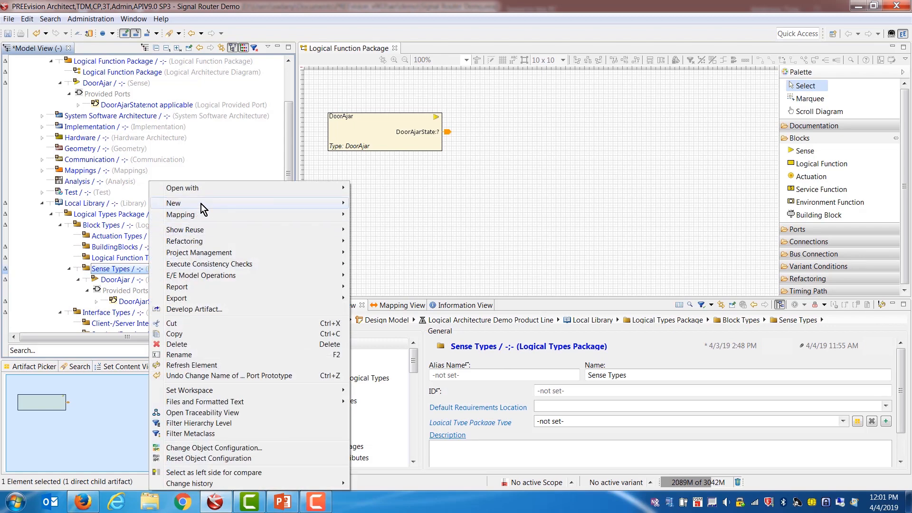
pyautogui.moveTo(201, 204)
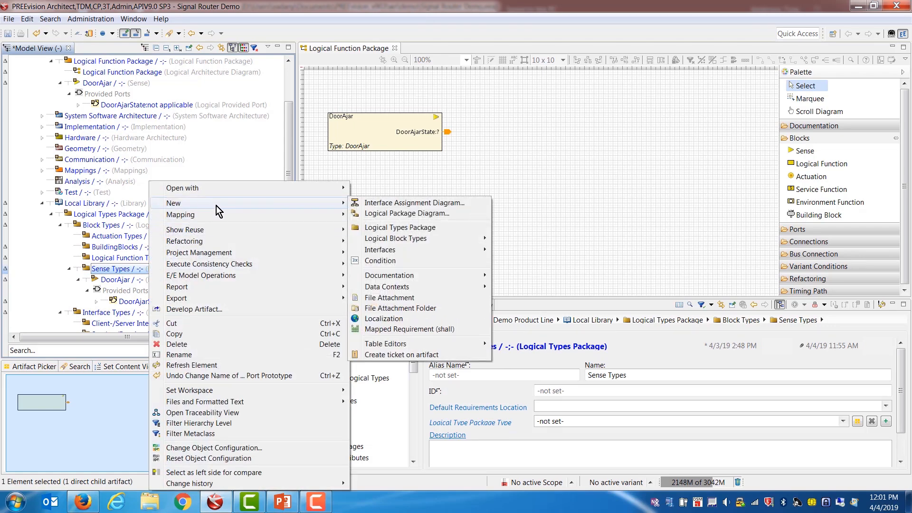
pyautogui.moveTo(401, 238)
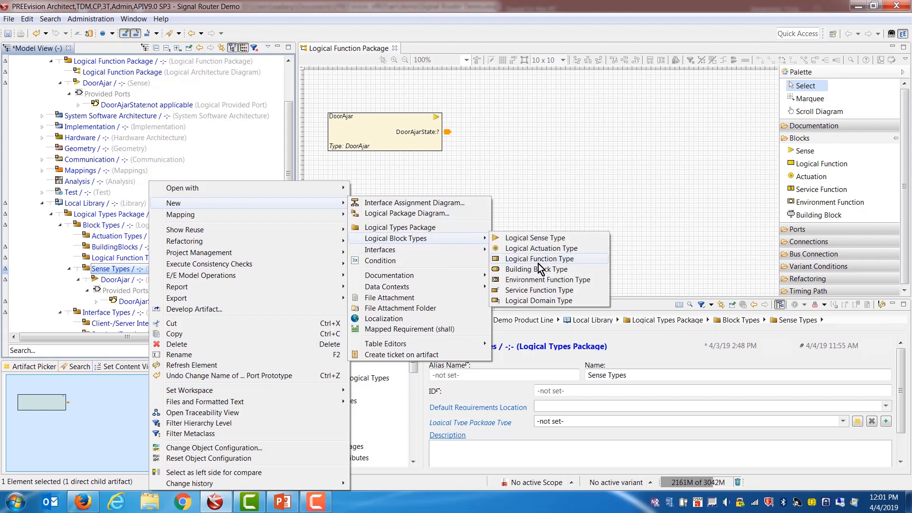
pyautogui.click(551, 237)
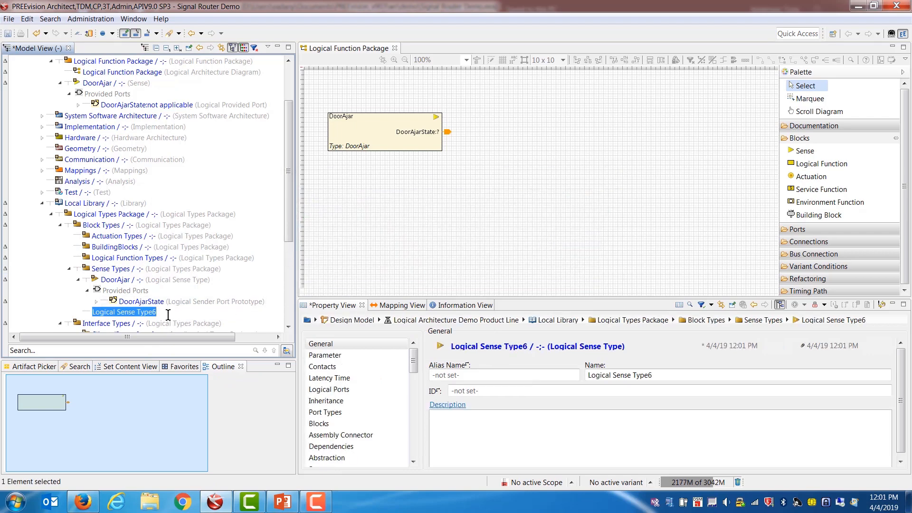
pyautogui.click(668, 375)
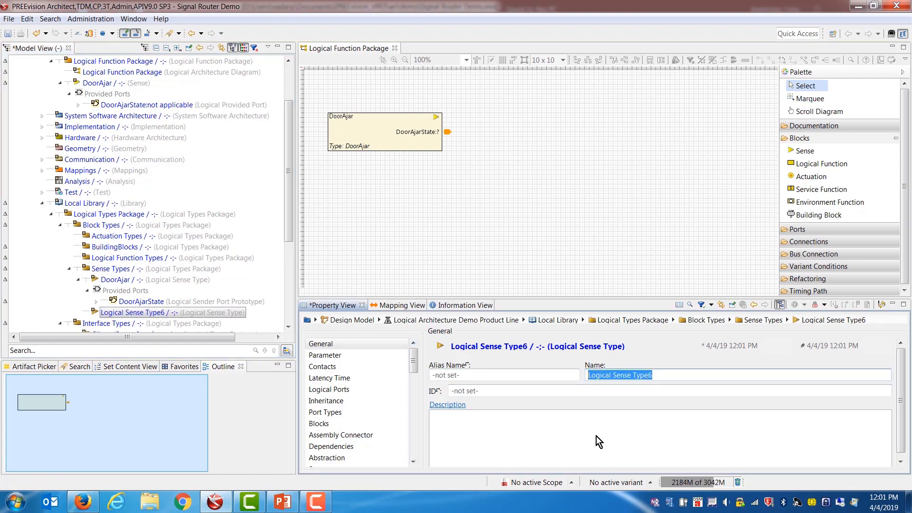
pyautogui.write('WindowPo')
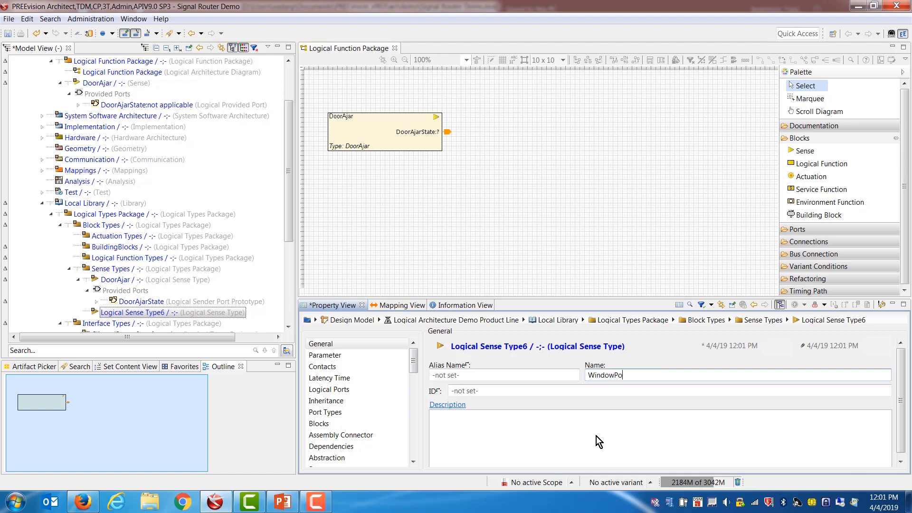
pyautogui.write('sition')
pyautogui.press('Return')
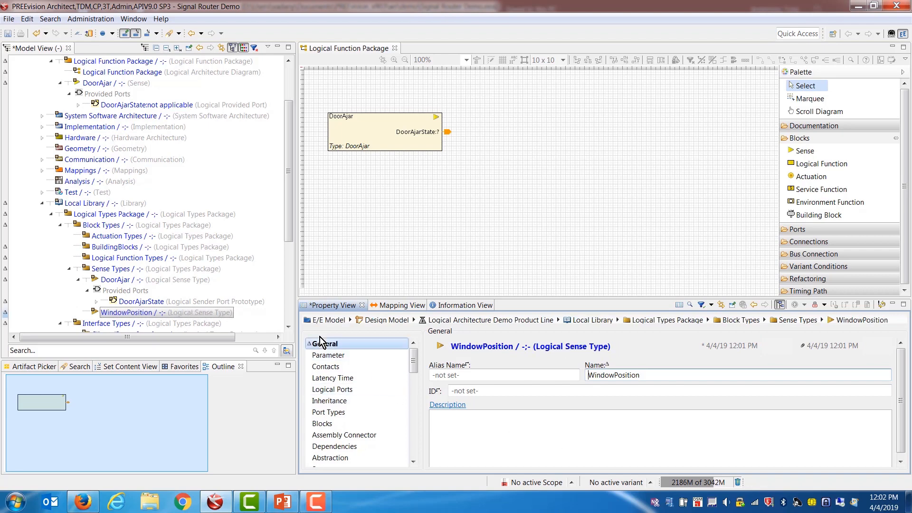
# Step: Add a logical sender port prototype to the WindowPosition logical sense type and name it WindowPercentOpen
pyautogui.click(193, 312)
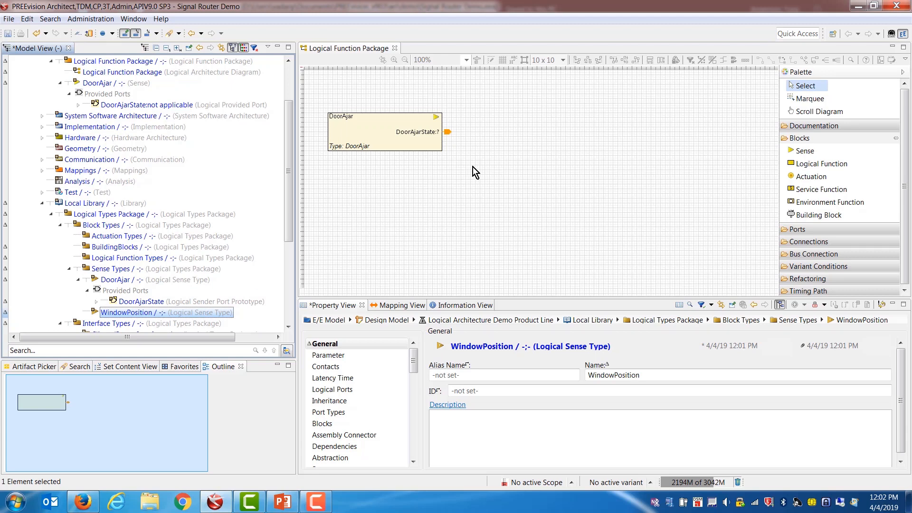
pyautogui.moveTo(456, 152)
pyautogui.moveTo(417, 181)
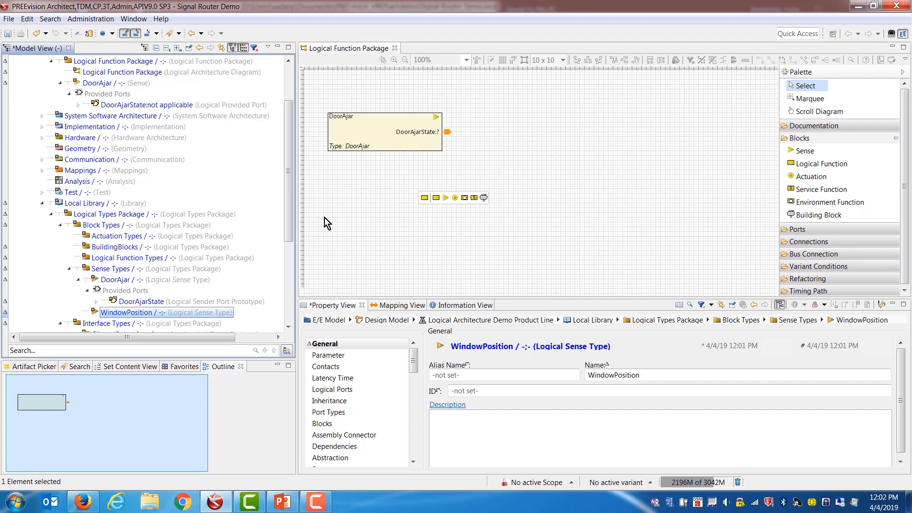
pyautogui.rightClick(196, 314)
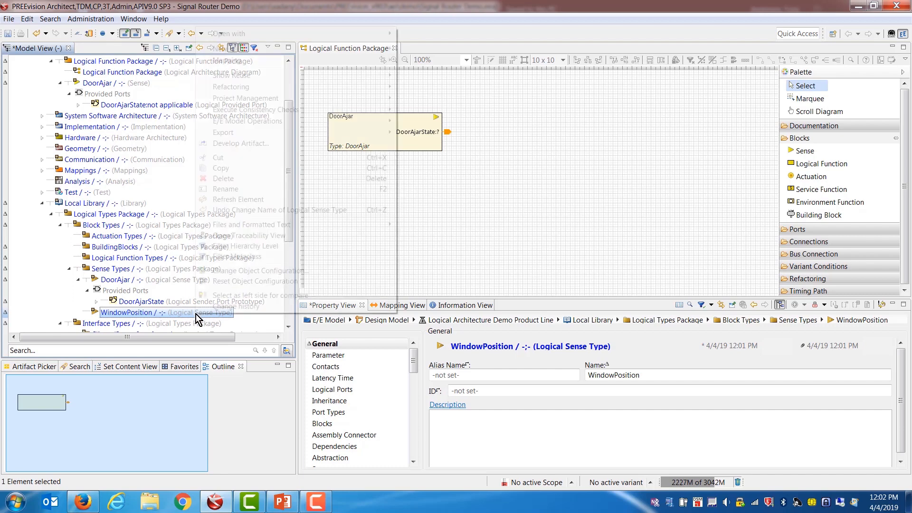
pyautogui.moveTo(308, 50)
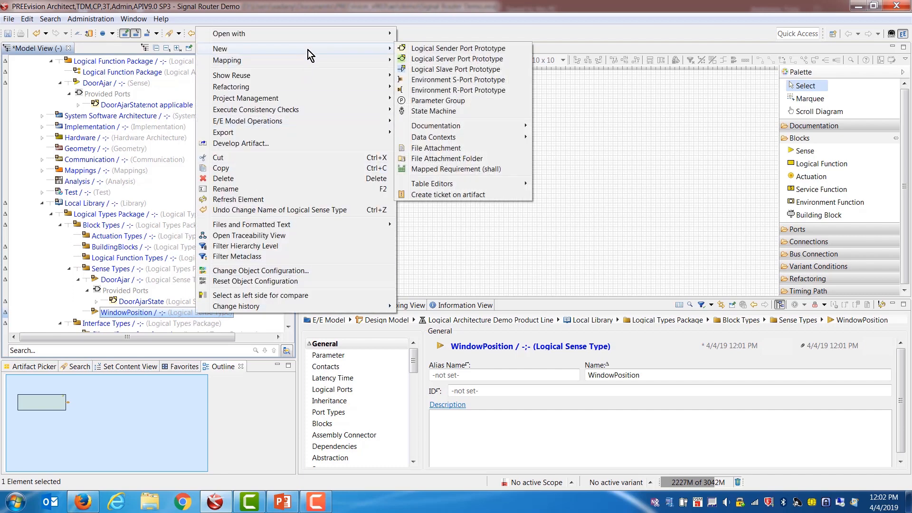
pyautogui.click(468, 50)
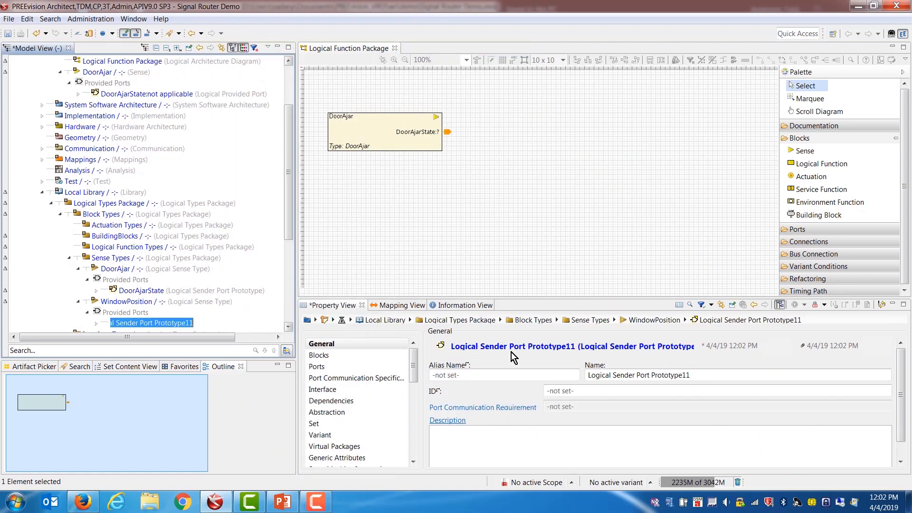
pyautogui.click(697, 374)
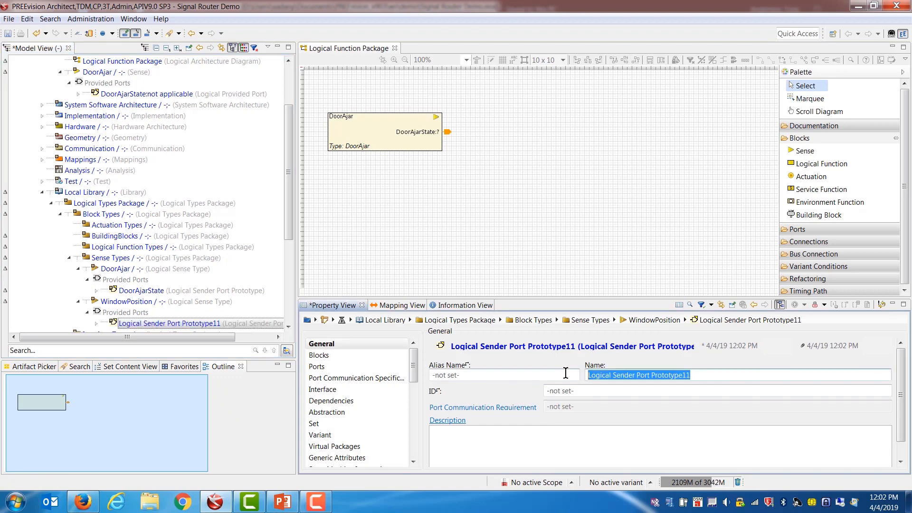
pyautogui.write('Wind')
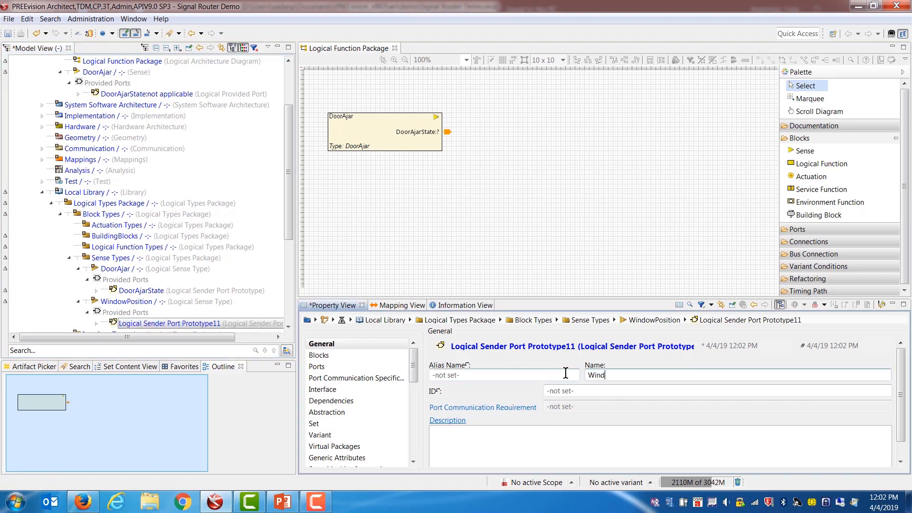
pyautogui.write('owO')
pyautogui.press('BackSpace')
pyautogui.write('PercentOpen')
pyautogui.press('Return')
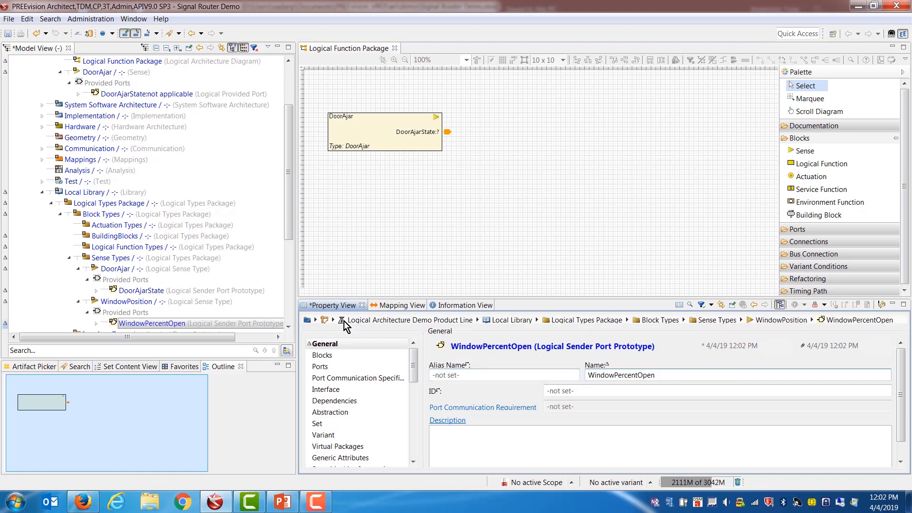
# Step: Place the WindowPosition logical sense type from the library in the diagram as a Sense block below DoorAjar
pyautogui.click(150, 304)
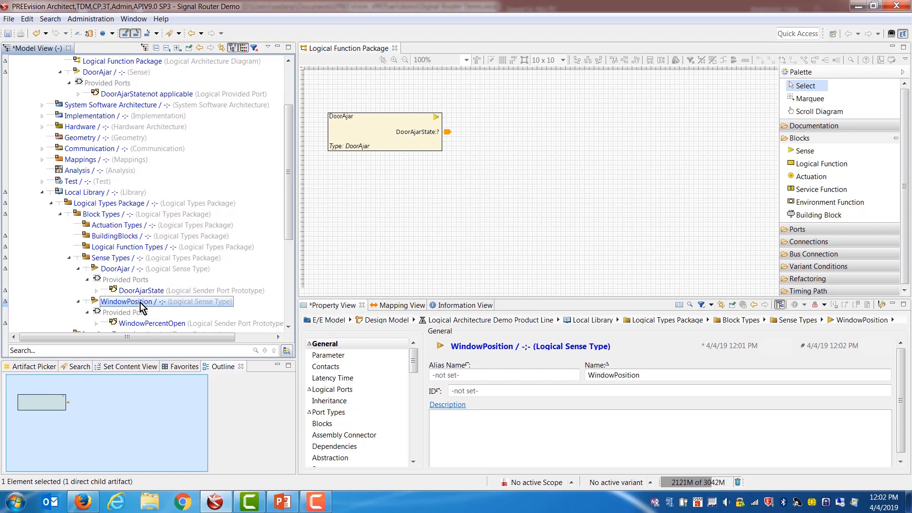
pyautogui.moveTo(141, 306); pyautogui.dragTo(326, 177)
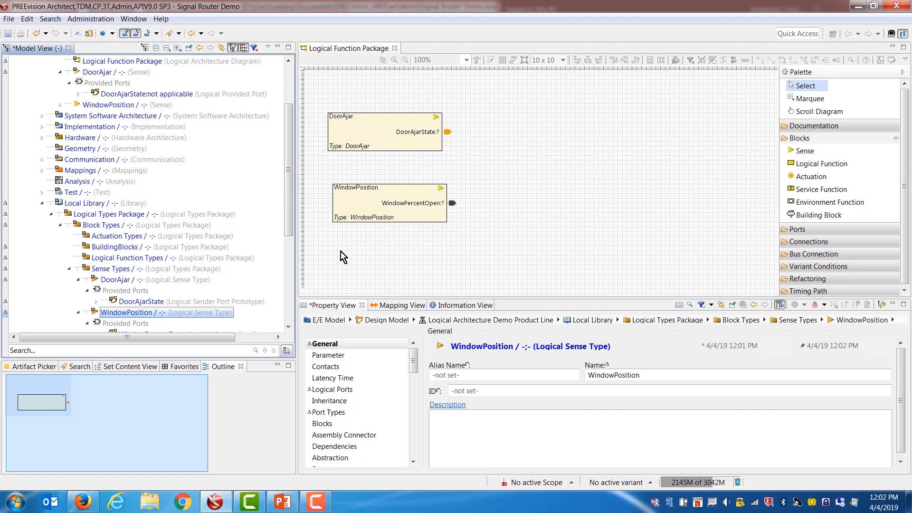
pyautogui.click(413, 213)
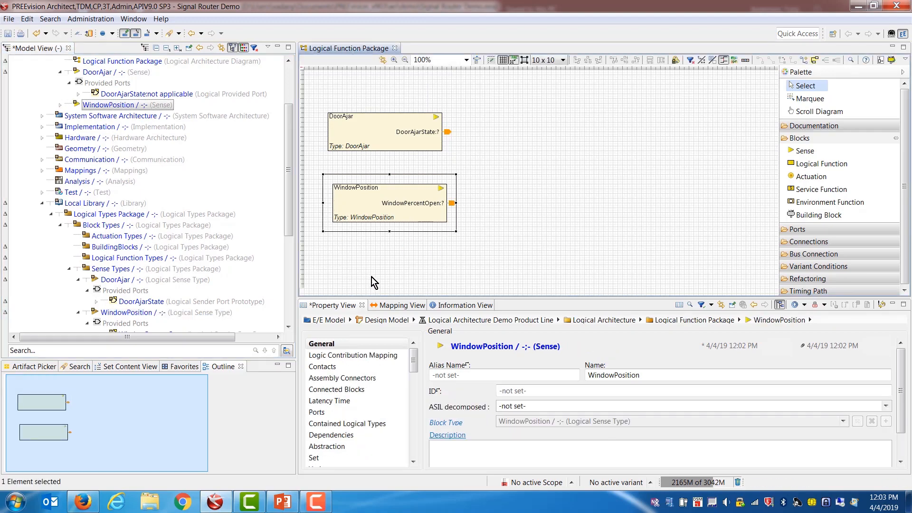
pyautogui.moveTo(422, 220)
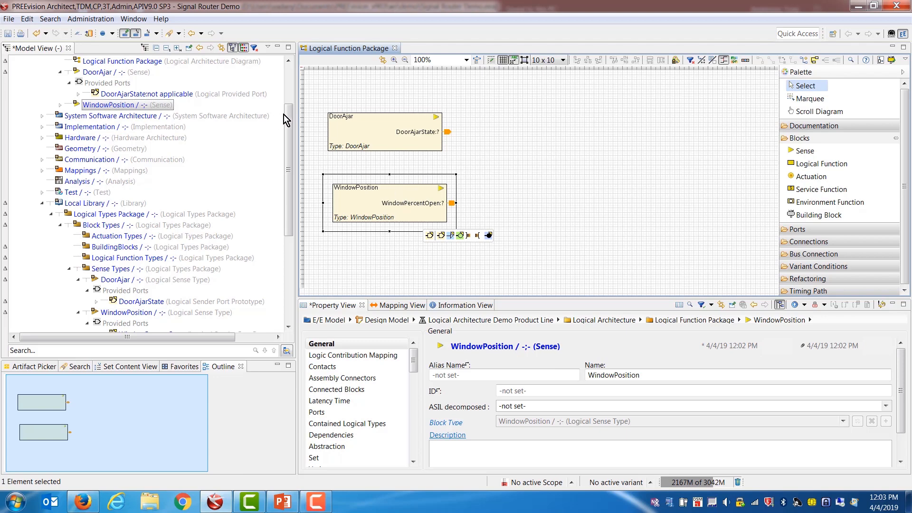
# Step: Examine the DoorAjar and WindowPosition Sense blocks in the model tree and follow WindowPosition's block type to its library definition
pyautogui.scroll(1, 284, 115)
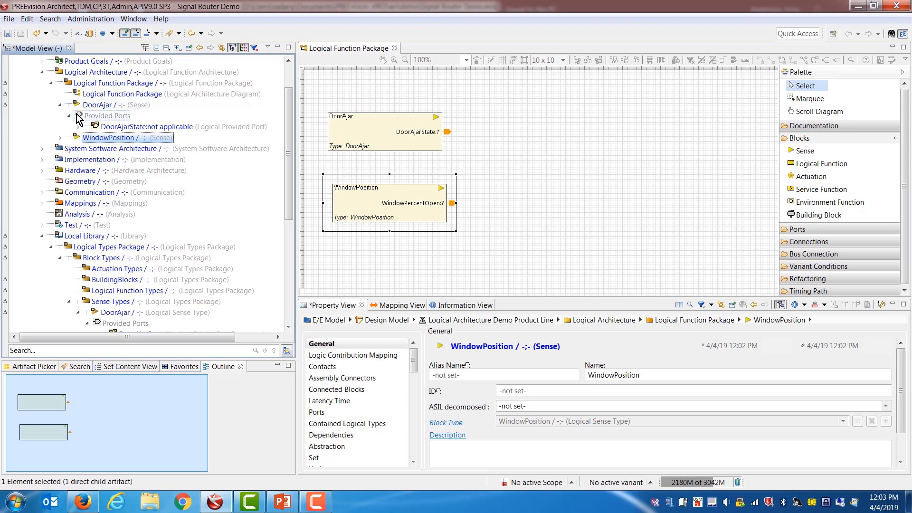
pyautogui.click(60, 104)
pyautogui.click(95, 105)
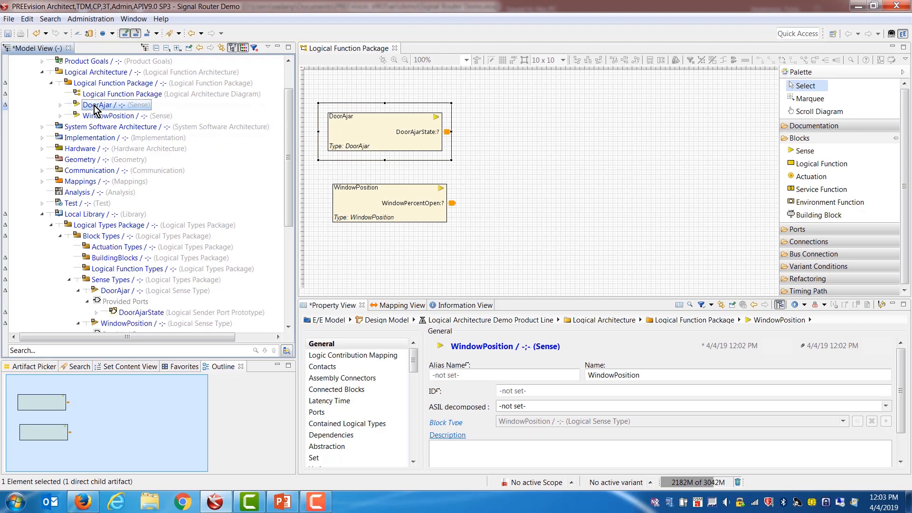
pyautogui.click(102, 117)
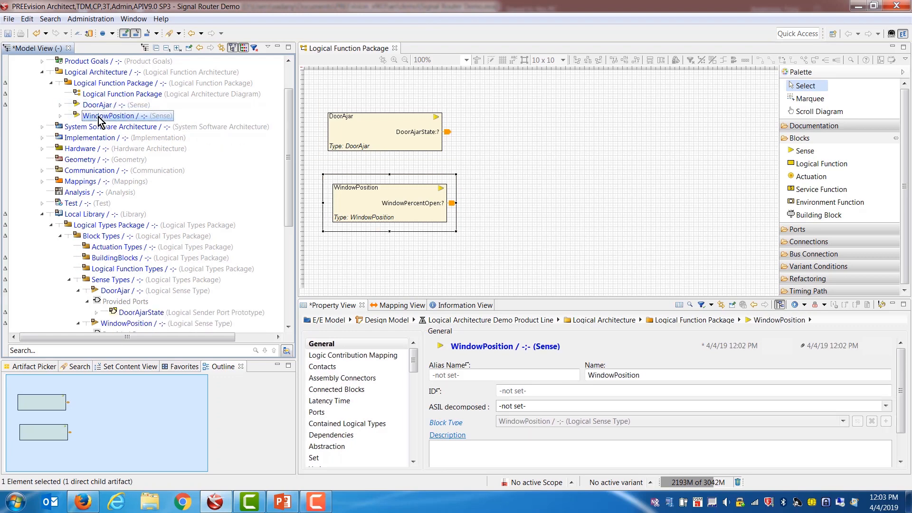
pyautogui.click(455, 424)
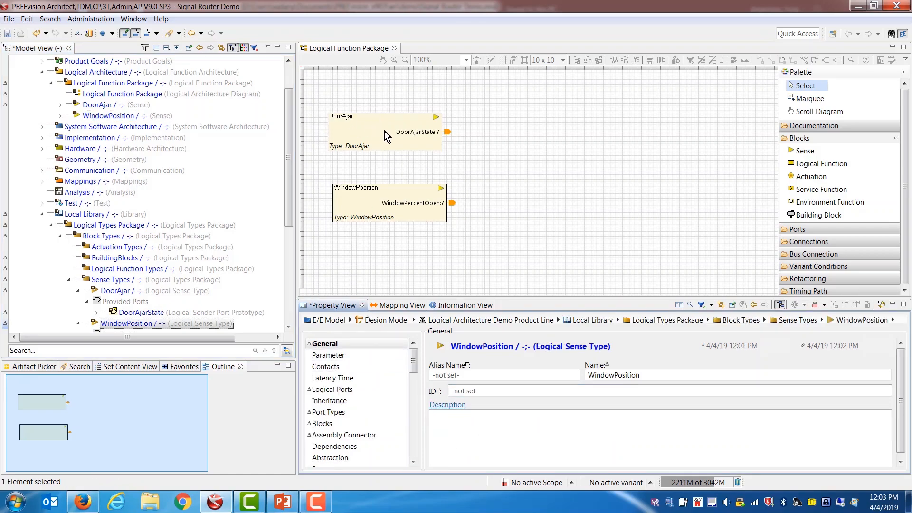
pyautogui.moveTo(514, 207)
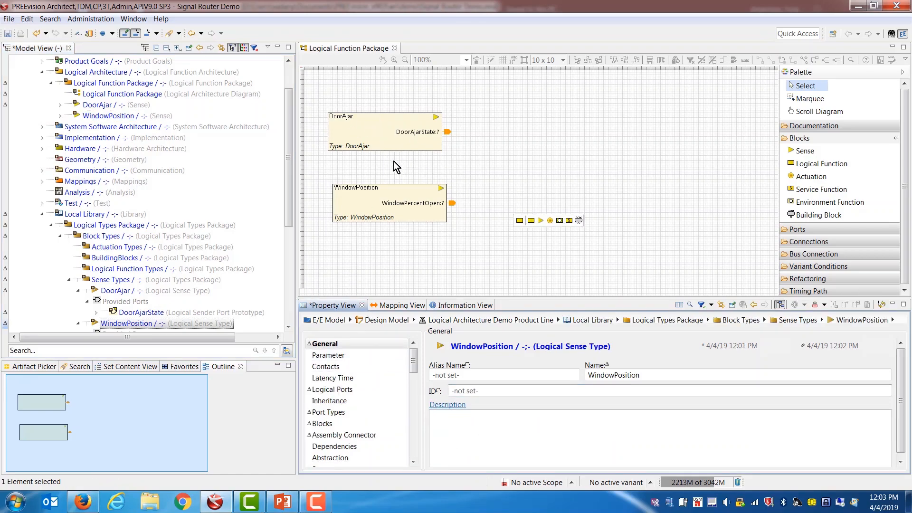
pyautogui.moveTo(394, 163)
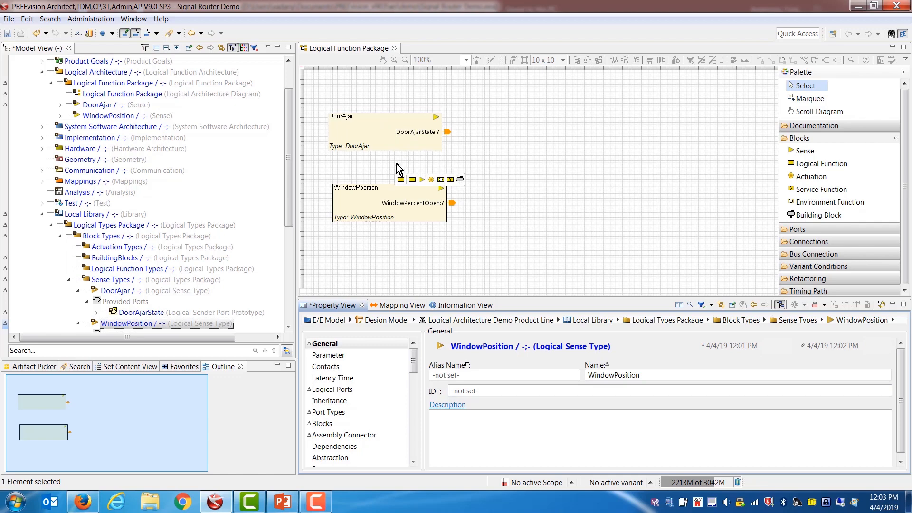
pyautogui.moveTo(292, 213); pyautogui.dragTo(288, 225)
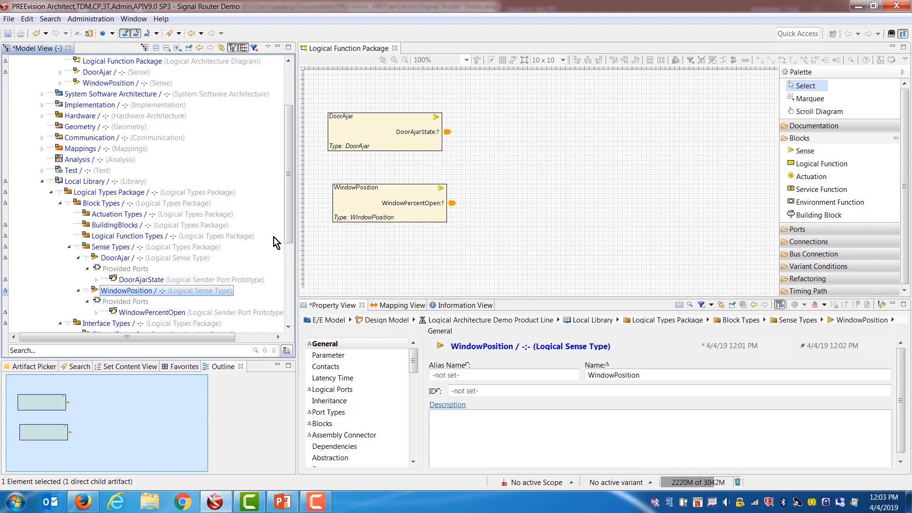
# Step: Space the two Sense blocks apart by moving WindowPosition further down and DoorAjar further up in the diagram
pyautogui.click(386, 194)
pyautogui.moveTo(385, 193); pyautogui.dragTo(386, 215)
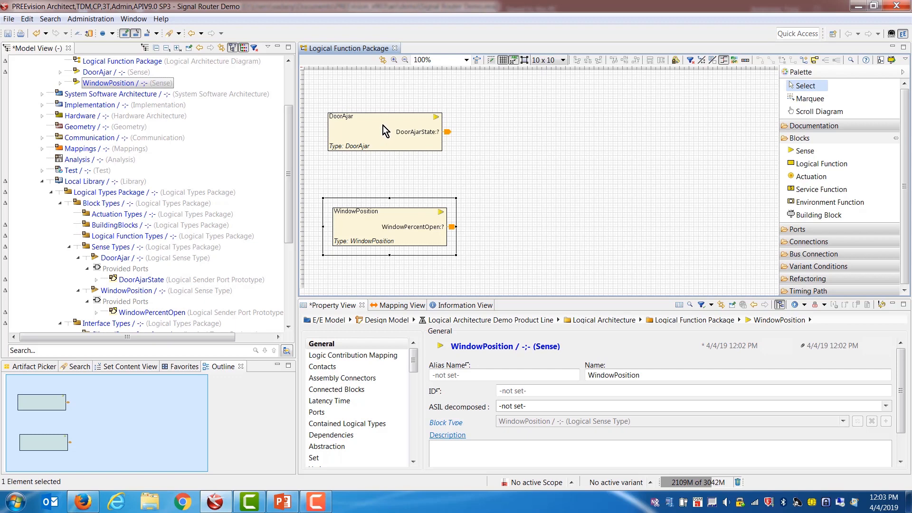
pyautogui.moveTo(383, 125); pyautogui.dragTo(383, 98)
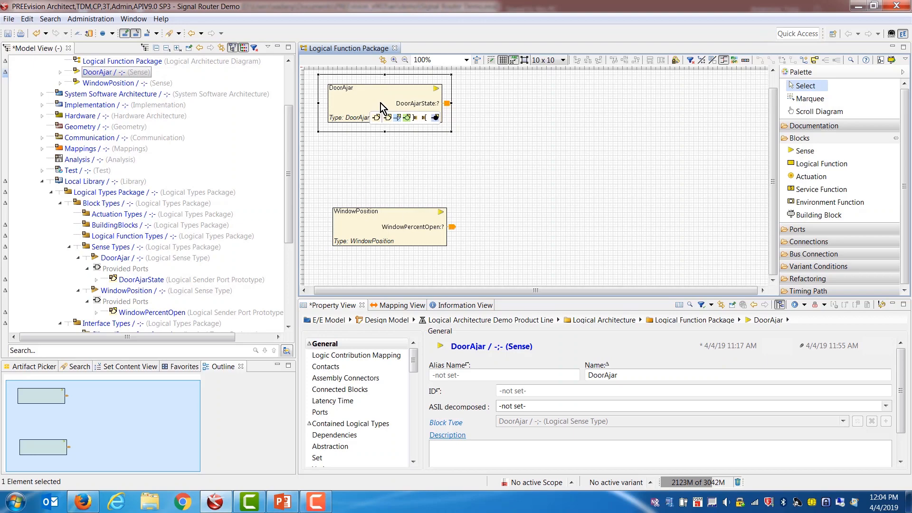
# Step: Rename the DoorAjar Sense block in the diagram to DriverDoorAjar
pyautogui.click(589, 375)
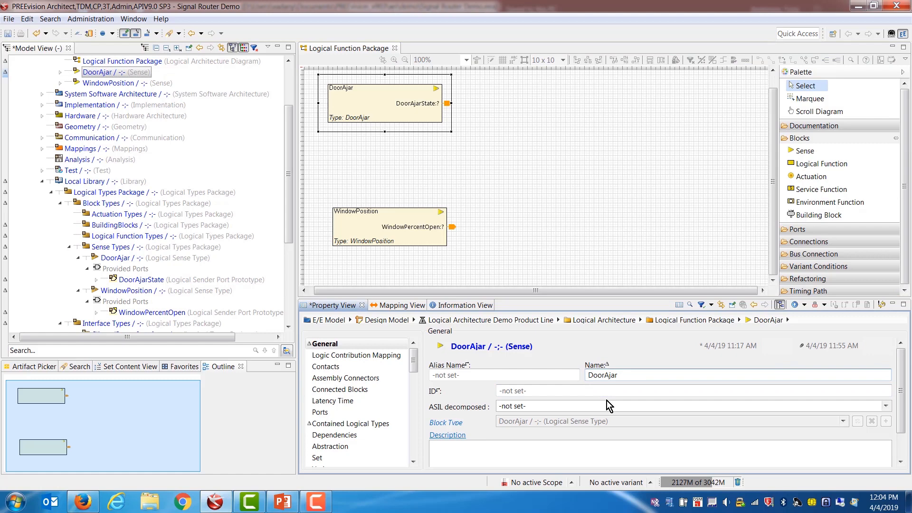
pyautogui.write('Drivber')
pyautogui.press('BackSpace')
pyautogui.press('BackSpace')
pyautogui.press('Return')
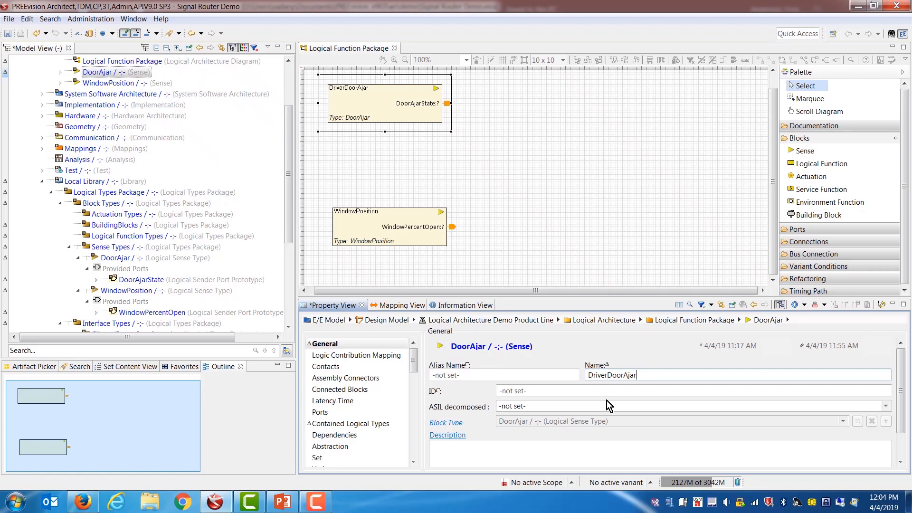
# Step: Place a second Sense block of the library's DoorAjar type between the DriverDoorAjar and WindowPosition blocks
pyautogui.moveTo(369, 127)
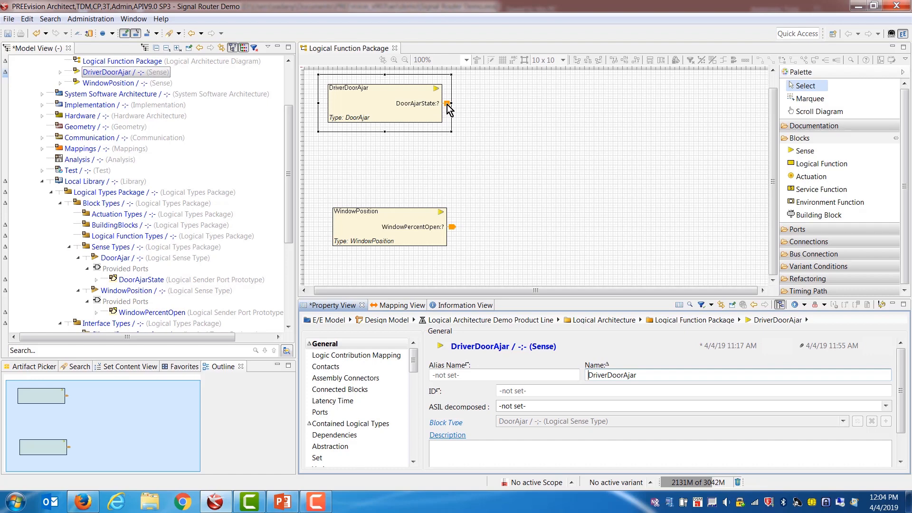
pyautogui.moveTo(447, 105)
pyautogui.moveTo(395, 90)
pyautogui.moveTo(285, 186); pyautogui.dragTo(287, 226)
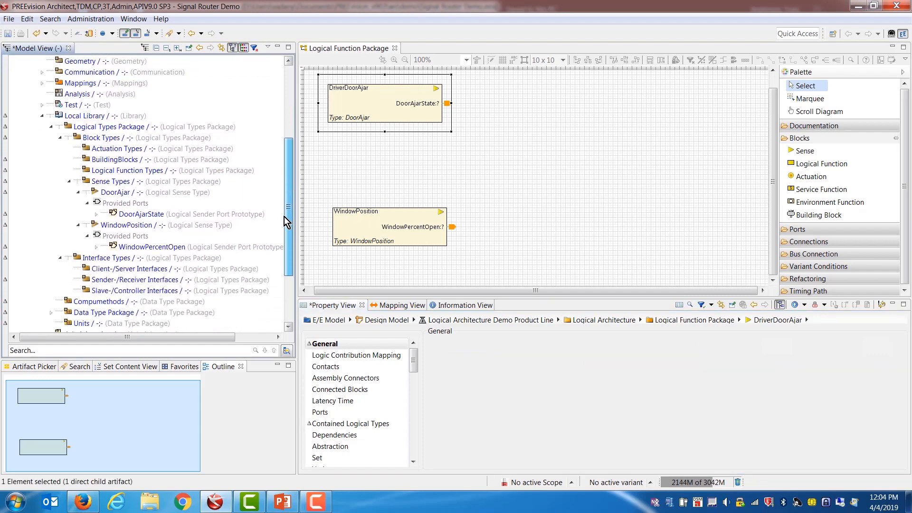
pyautogui.click(129, 195)
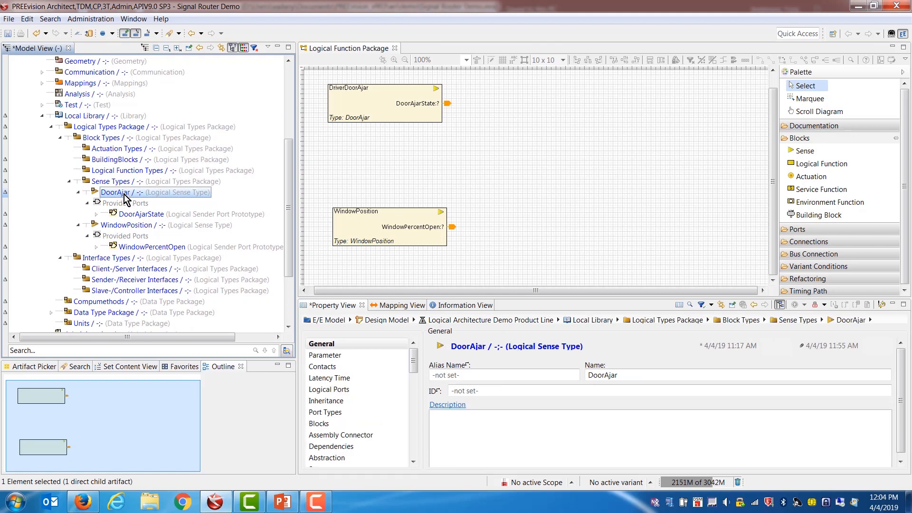
pyautogui.moveTo(125, 197); pyautogui.dragTo(322, 137)
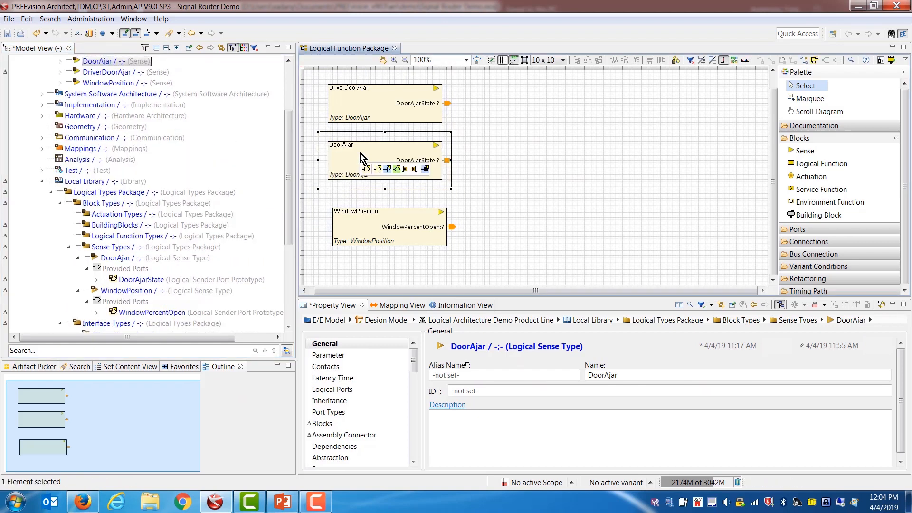
# Step: Rename the newly placed DoorAjar Sense block to PassengerDoorAjar
pyautogui.click(588, 375)
pyautogui.write('Passeng')
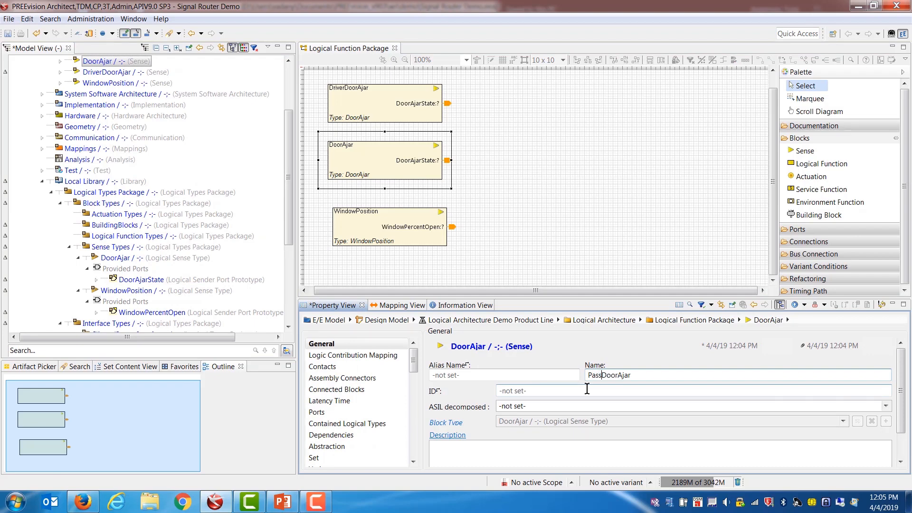
pyautogui.write('er')
pyautogui.press('Return')
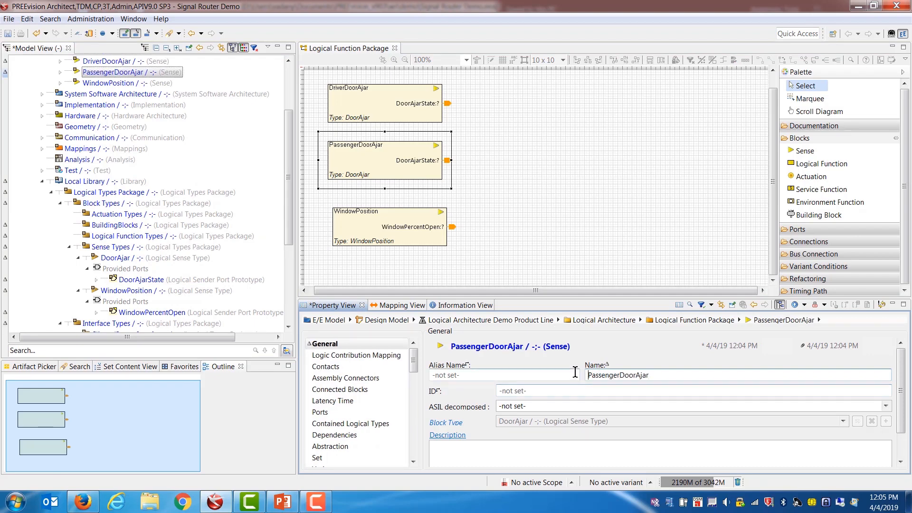
# Step: Enlarge the diagram area and place a second Sense block of the library's WindowPosition type below the existing one
pyautogui.moveTo(367, 180)
pyautogui.moveTo(375, 155)
pyautogui.moveTo(417, 300); pyautogui.dragTo(418, 357)
pyautogui.moveTo(149, 291); pyautogui.dragTo(324, 262)
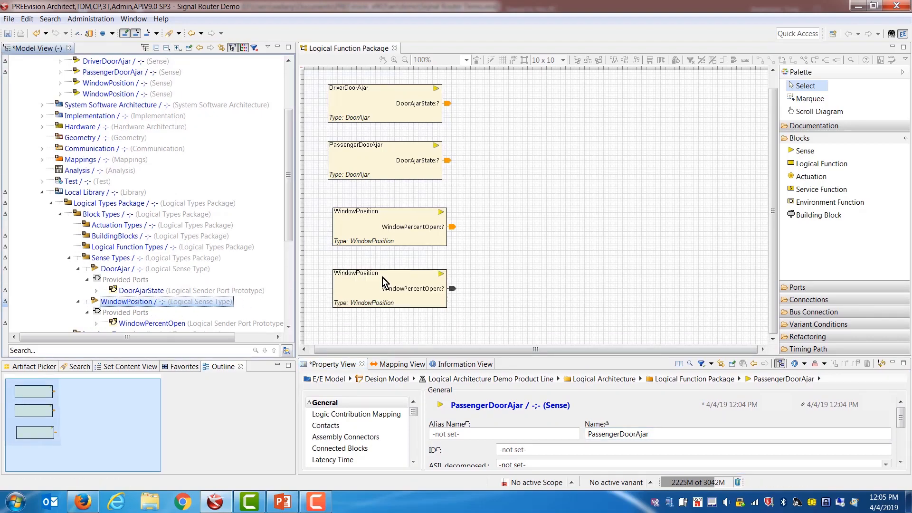
# Step: Rename the upper WindowPosition Sense block to DriverWindowPosition
pyautogui.click(386, 239)
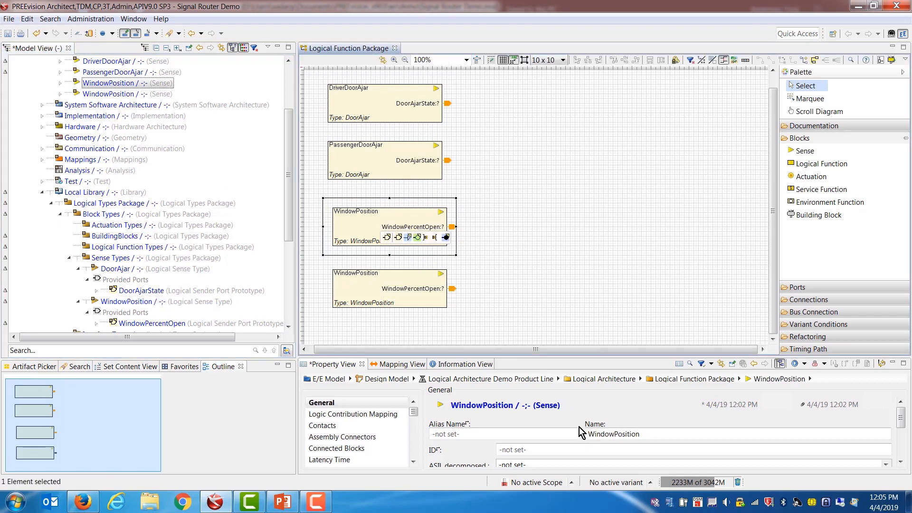
pyautogui.click(589, 435)
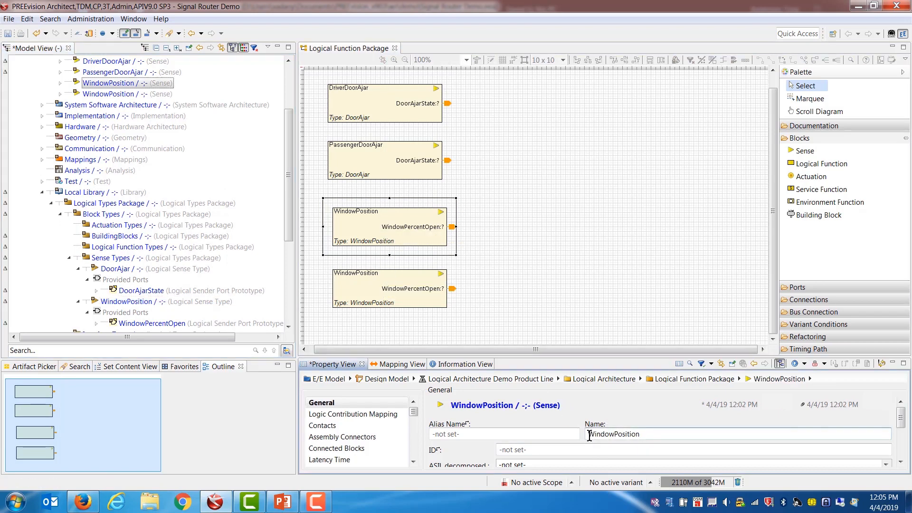
pyautogui.write('Driver')
pyautogui.press('Return')
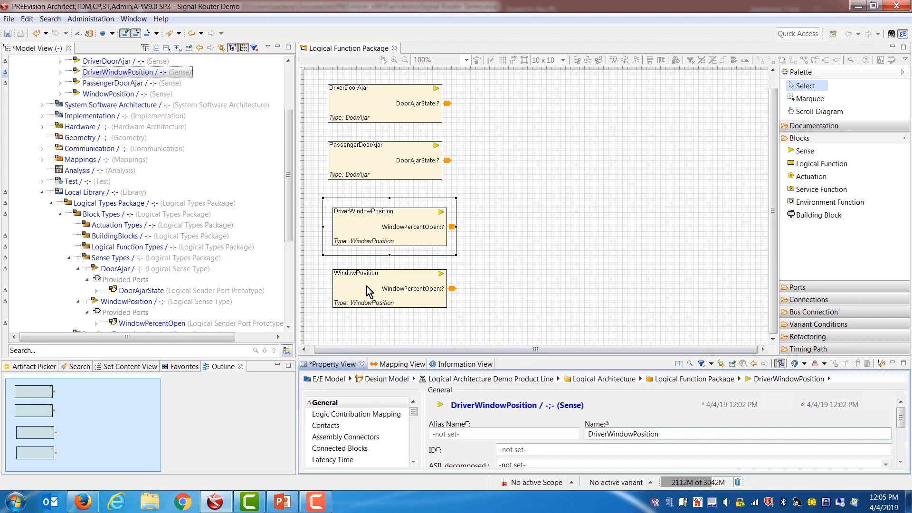
# Step: Rename the lower WindowPosition Sense block to PassengerWindowPosition
pyautogui.click(368, 290)
pyautogui.click(588, 434)
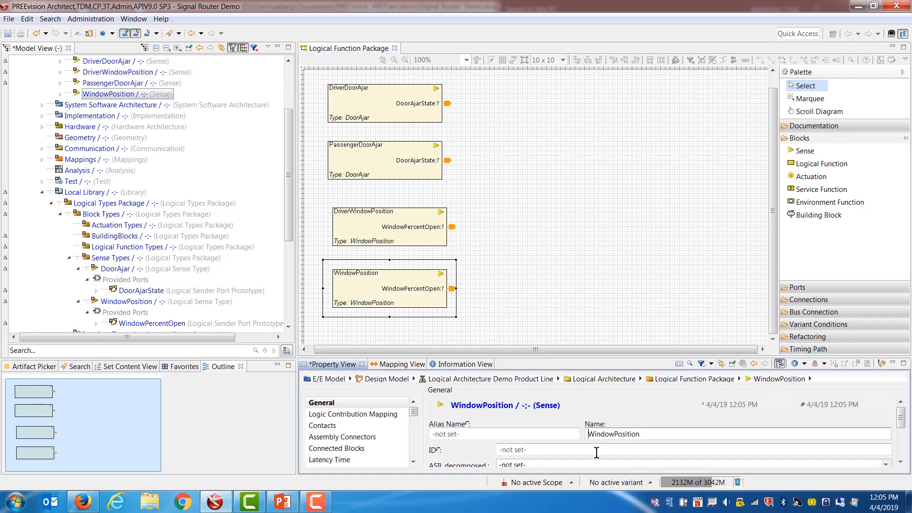
pyautogui.write('Passenger')
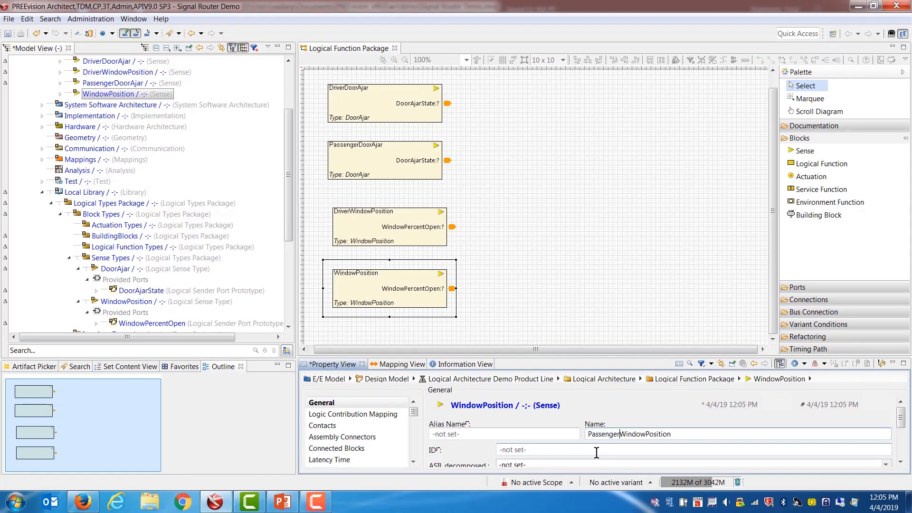
pyautogui.click(570, 314)
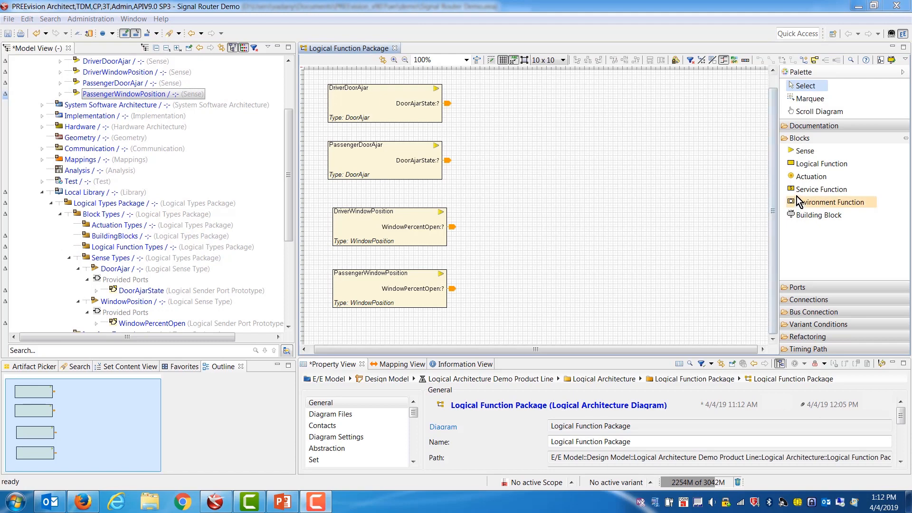
# Step: Start a Logical Function block beside the Sense blocks, defining a new type named EntryControl with 4 receiver port prototypes
pyautogui.click(819, 164)
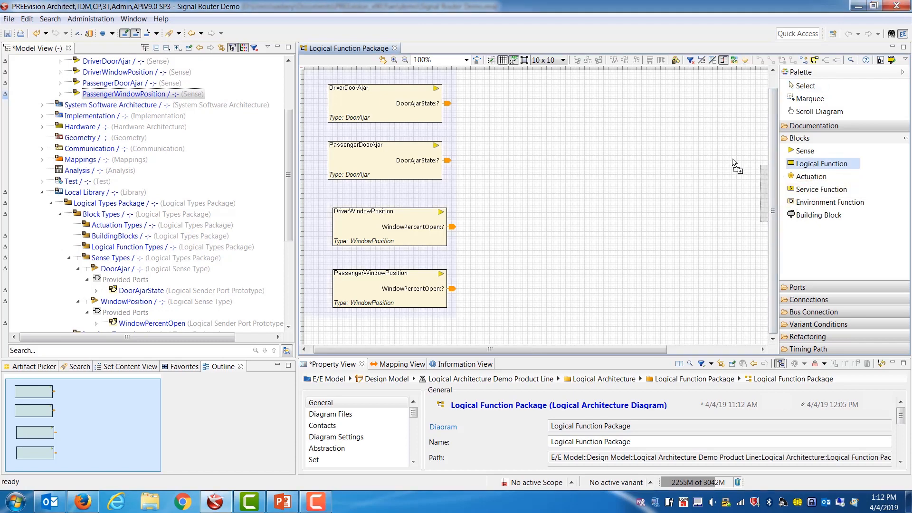
pyautogui.click(528, 81)
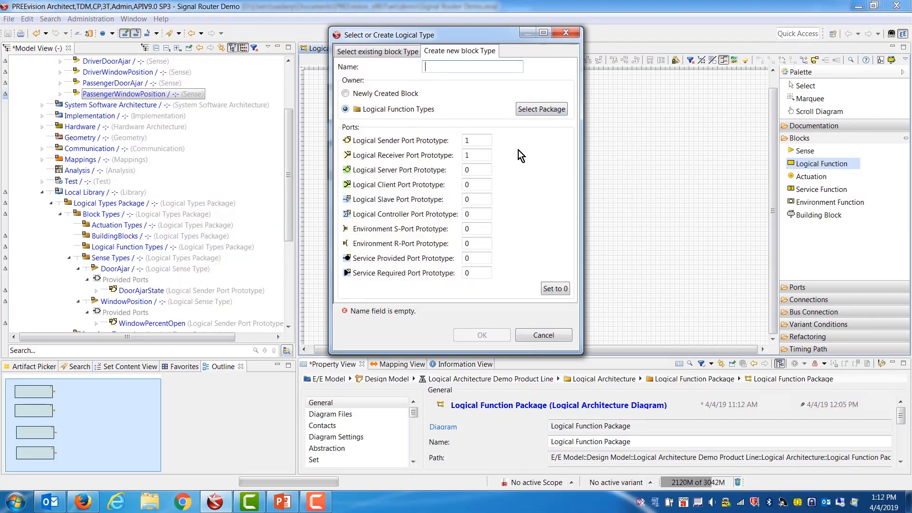
pyautogui.write('EntryC')
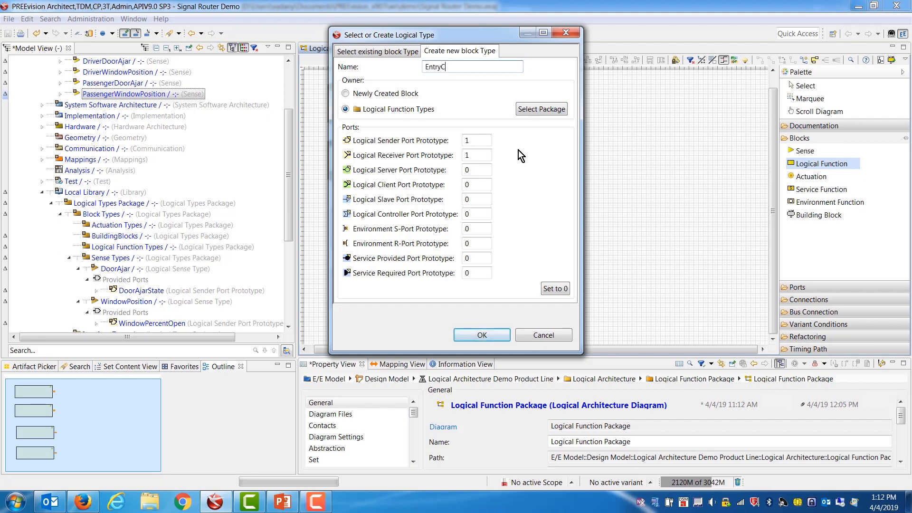
pyautogui.write('ontrol')
pyautogui.doubleClick(476, 156)
pyautogui.write('4')
# Step: Set the Local Library's Logical Function Types package as the new type's owner and create the EntryControl block
pyautogui.click(539, 109)
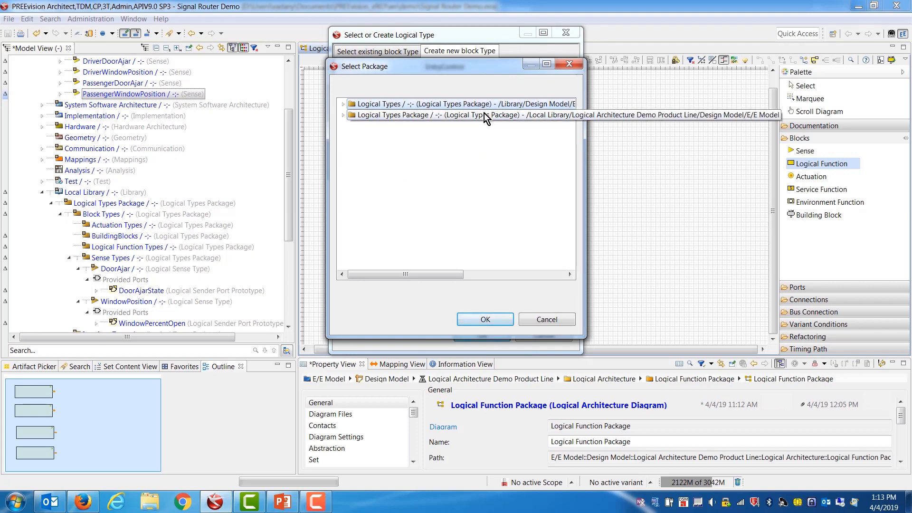
pyautogui.click(498, 114)
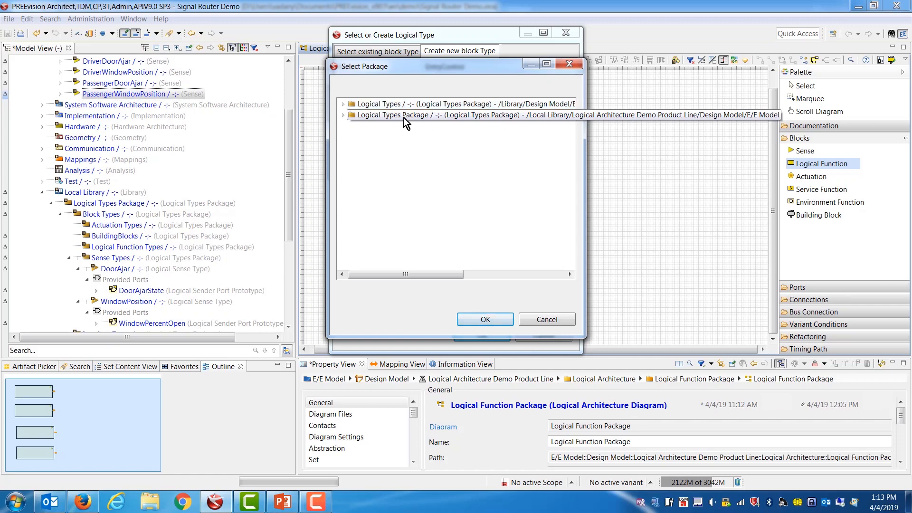
pyautogui.click(344, 115)
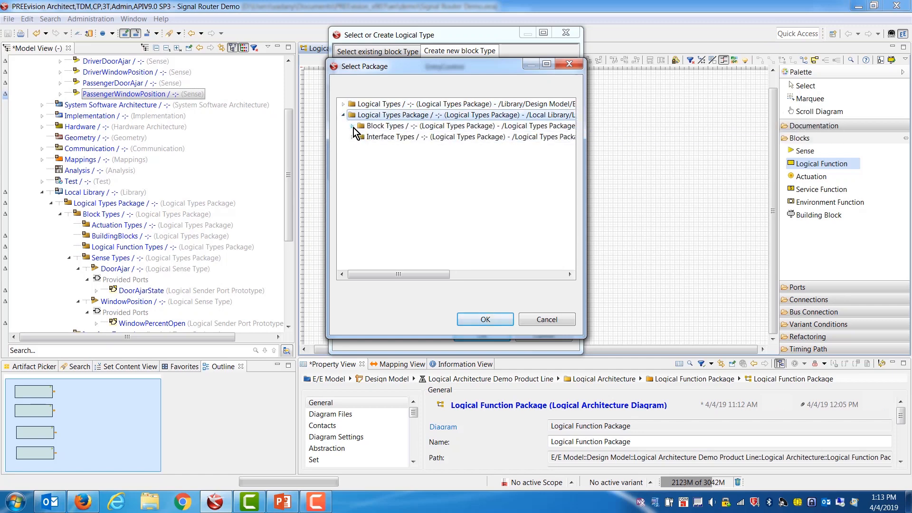
pyautogui.click(353, 126)
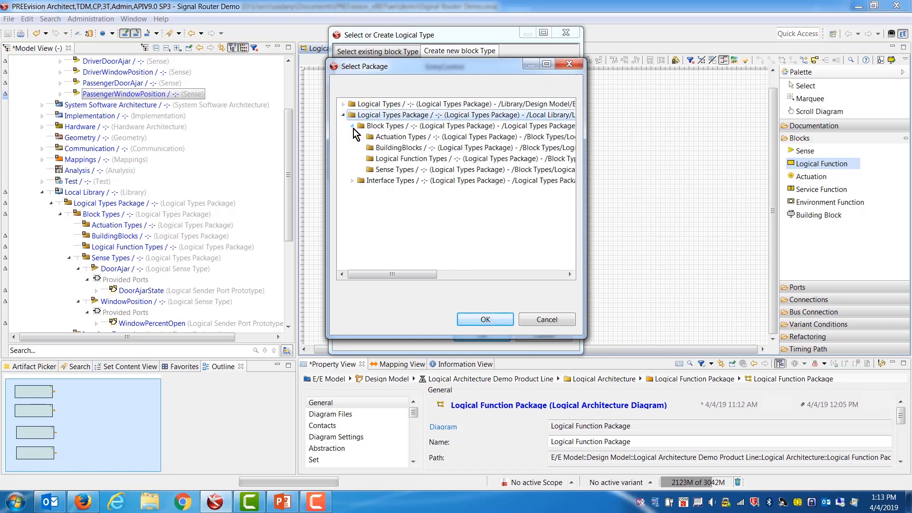
pyautogui.click(388, 162)
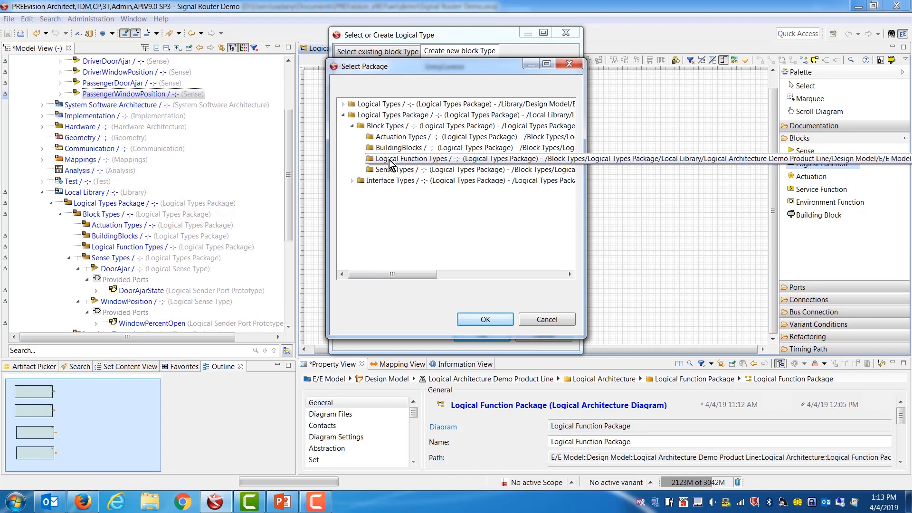
pyautogui.click(482, 326)
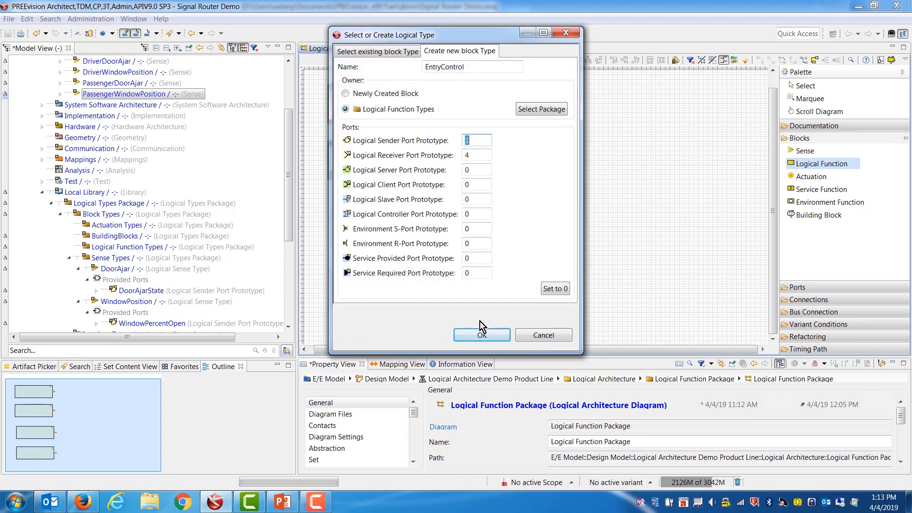
pyautogui.click(481, 335)
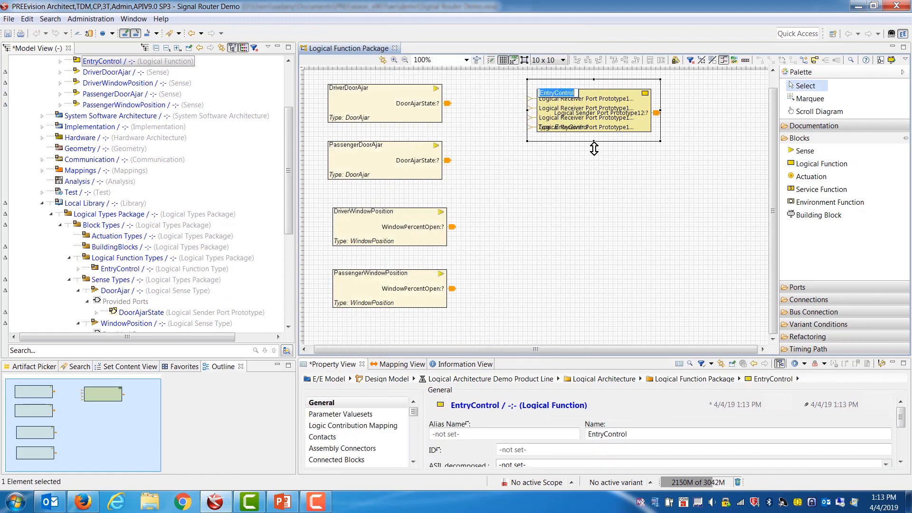
# Step: Extend the EntryControl block downward, space its four receiver ports evenly below the header and lower the sender port slightly
pyautogui.moveTo(593, 141); pyautogui.dragTo(594, 260)
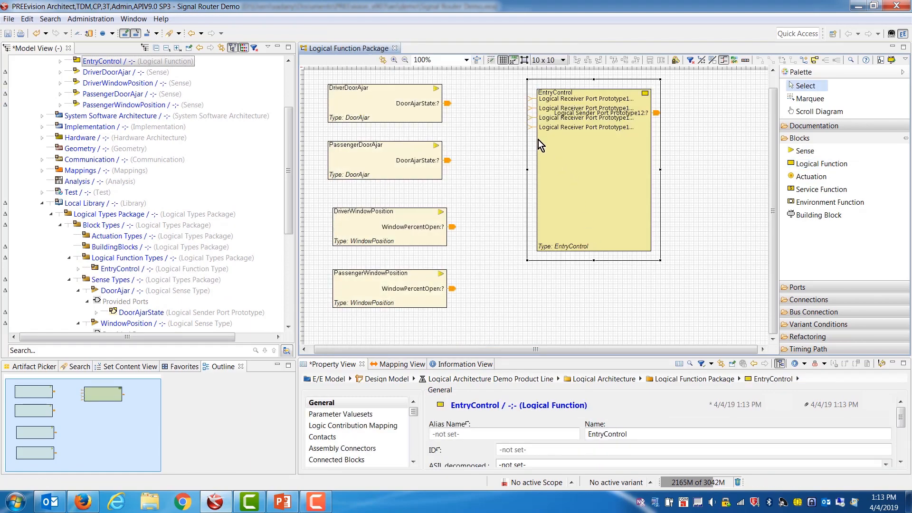
pyautogui.click(531, 128)
pyautogui.moveTo(532, 128); pyautogui.dragTo(533, 169)
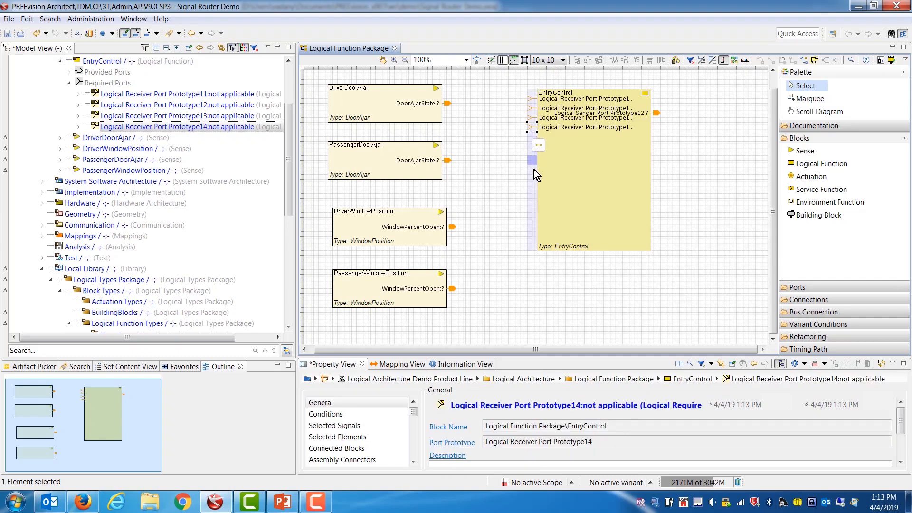
pyautogui.moveTo(534, 206); pyautogui.dragTo(534, 206)
pyautogui.moveTo(532, 119); pyautogui.dragTo(535, 186)
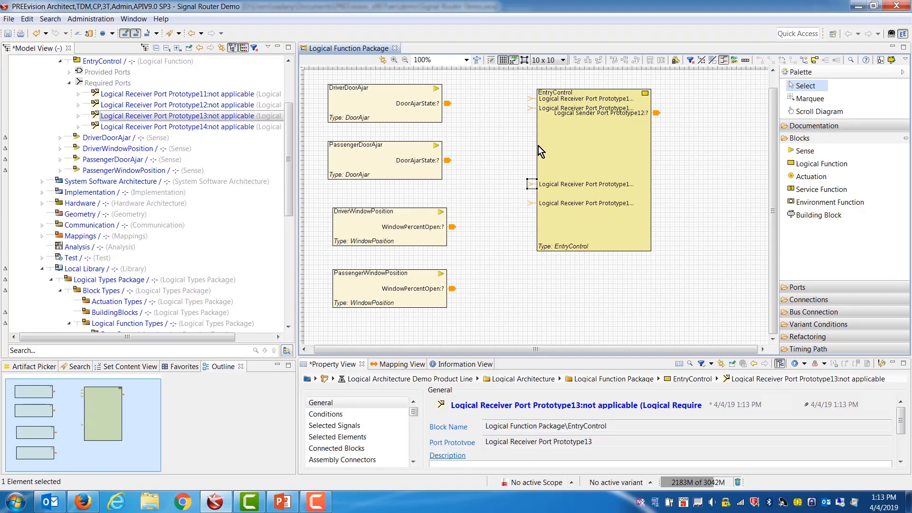
pyautogui.moveTo(531, 109); pyautogui.dragTo(532, 165)
pyautogui.click(533, 100)
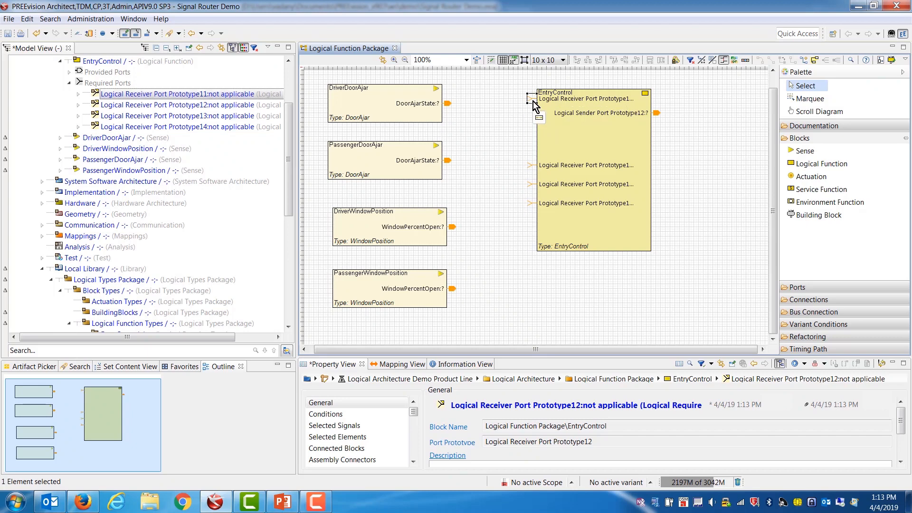
pyautogui.moveTo(535, 104); pyautogui.dragTo(534, 148)
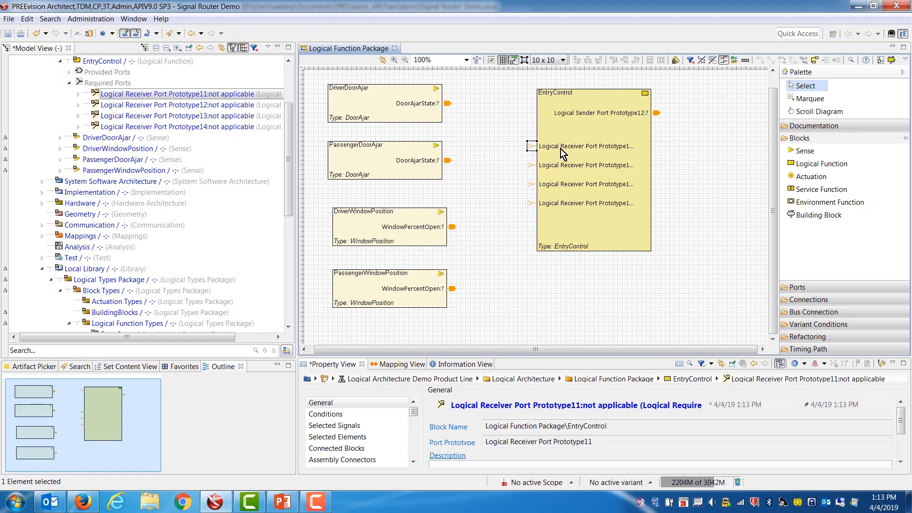
pyautogui.moveTo(657, 113); pyautogui.dragTo(657, 118)
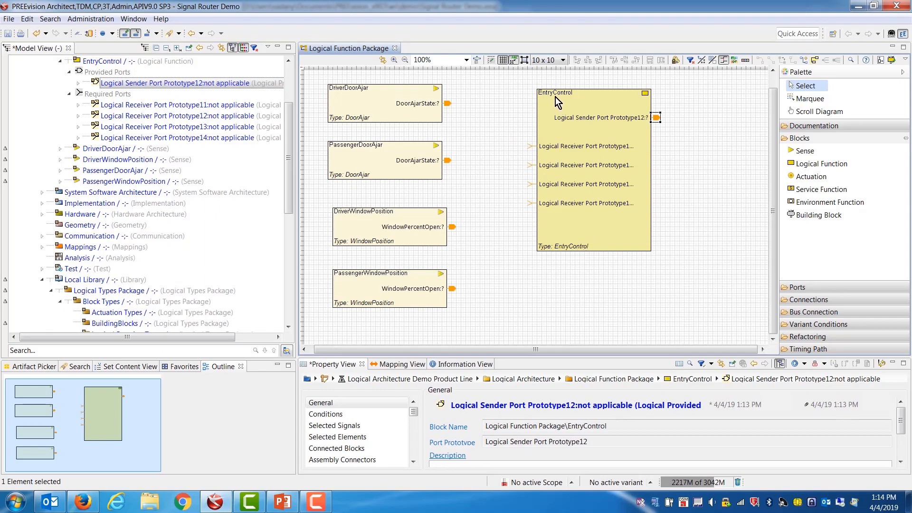
# Step: Rename the prototype of EntryControl's uppermost receiver port to DriverDoorAjarState
pyautogui.click(531, 147)
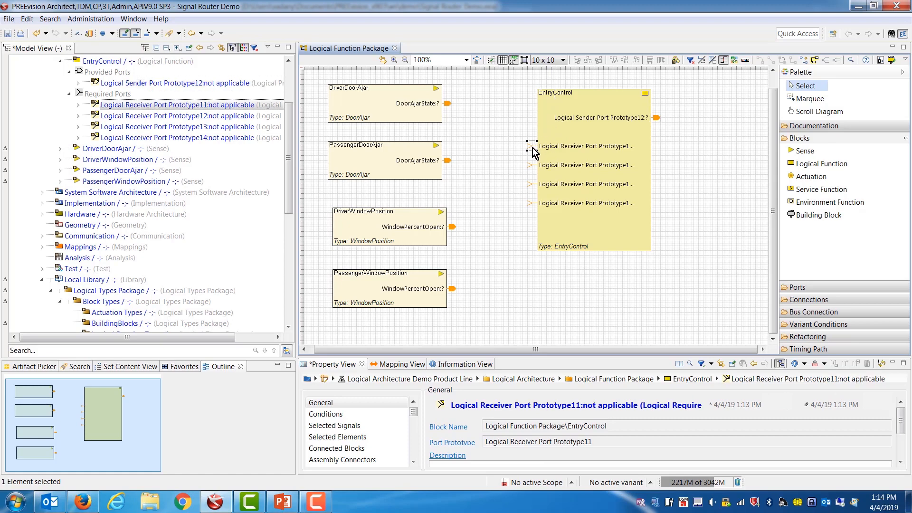
pyautogui.click(532, 165)
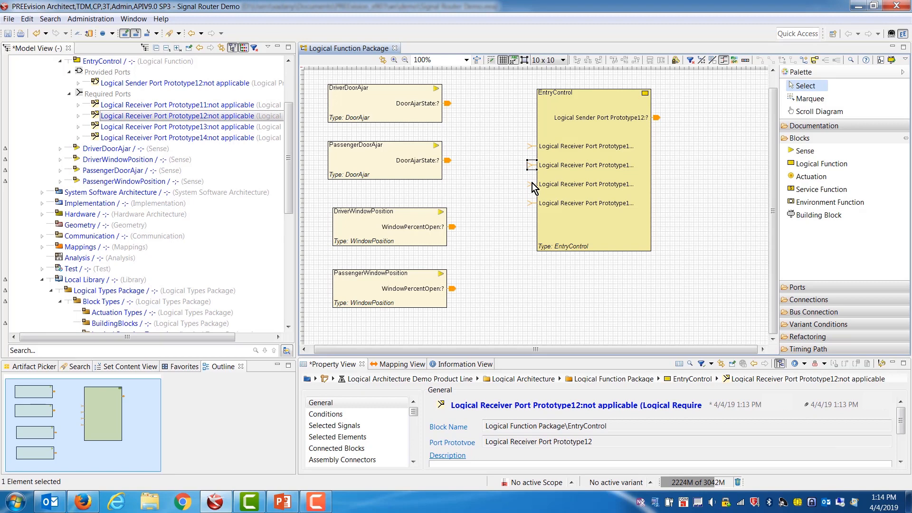
pyautogui.click(531, 184)
pyautogui.click(531, 203)
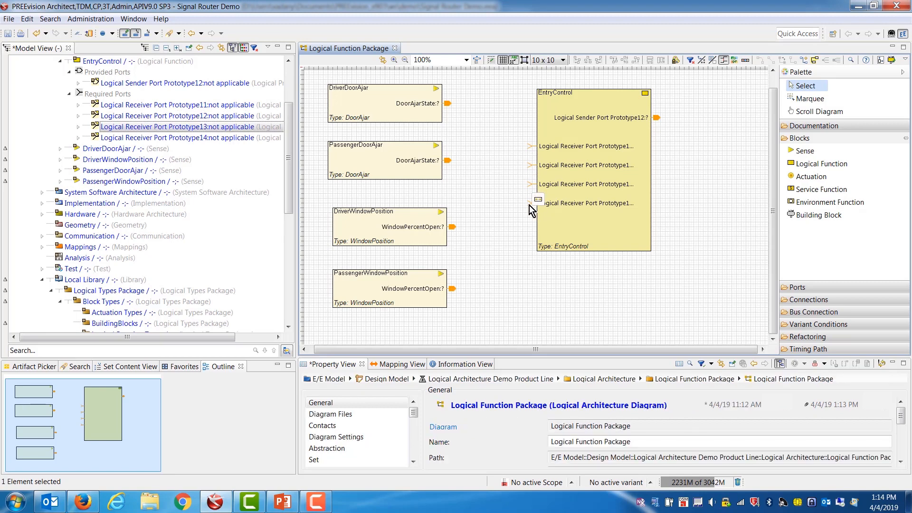
pyautogui.click(566, 149)
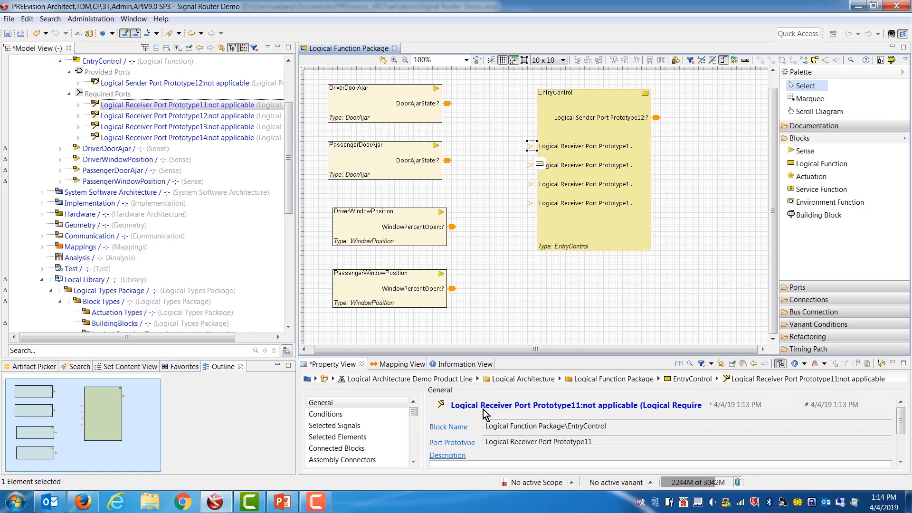
pyautogui.click(456, 443)
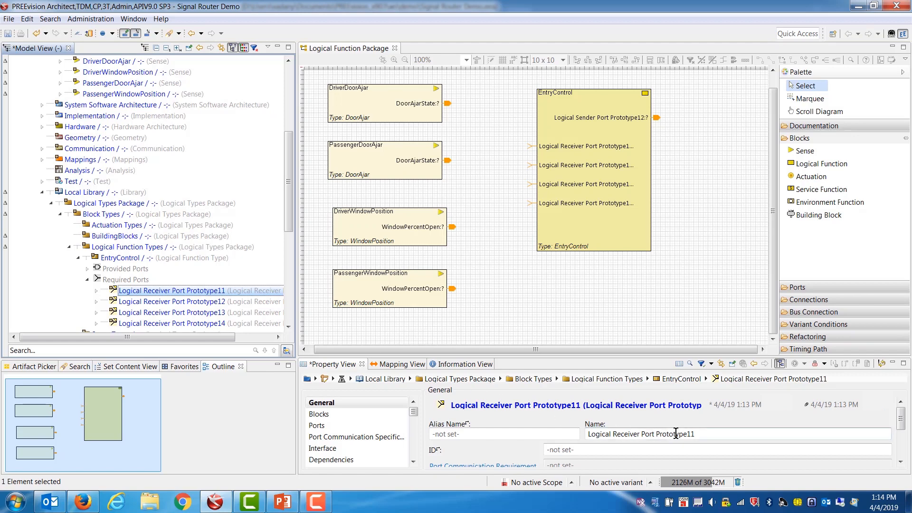
pyautogui.click(587, 435)
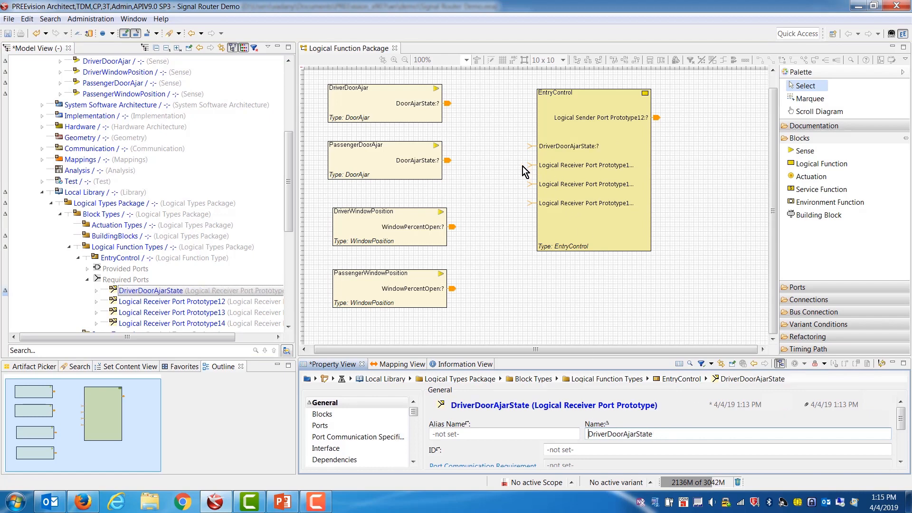
# Step: Rename the prototype of EntryControl's second receiver port to PassengerDoorAjarState
pyautogui.click(209, 302)
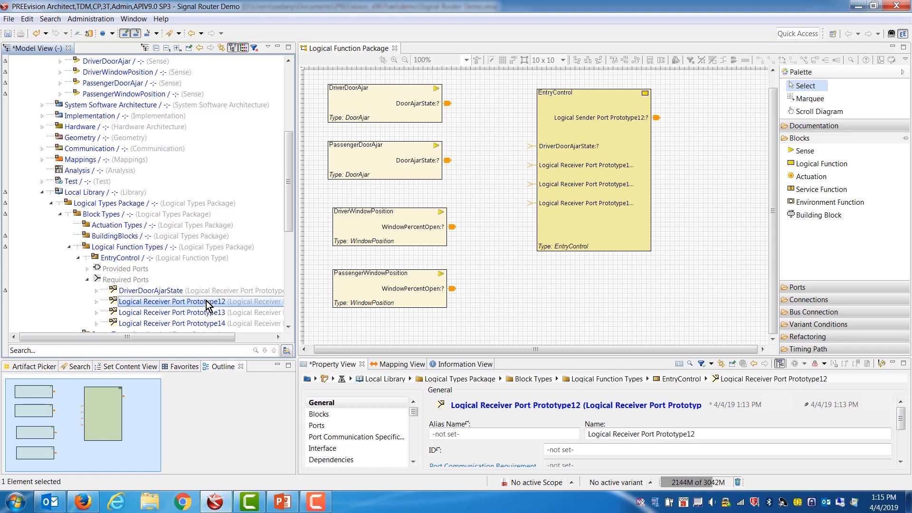
pyautogui.moveTo(698, 434); pyautogui.dragTo(582, 436)
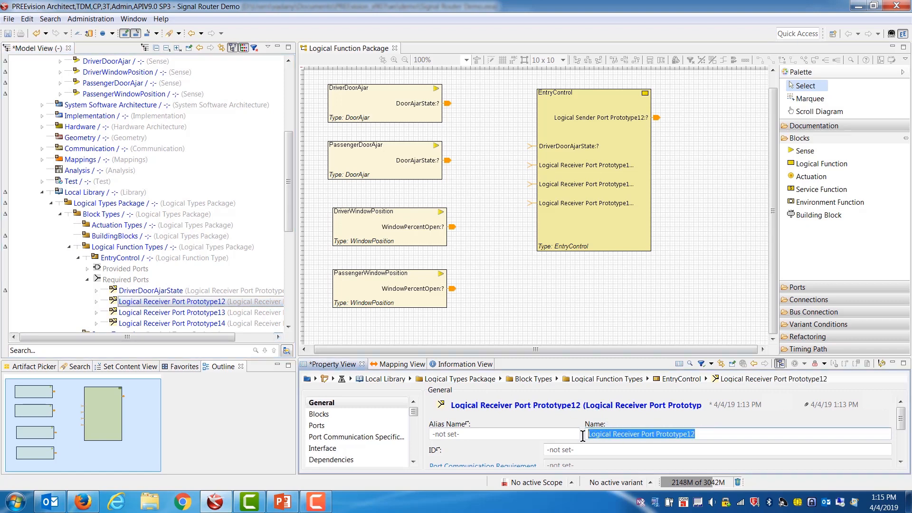
pyautogui.write('Passe')
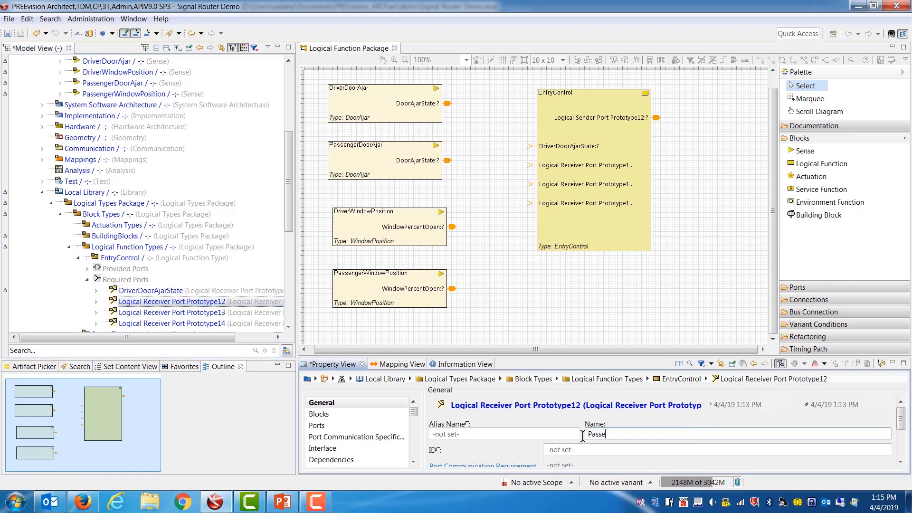
pyautogui.write('ngerDoorAjarState')
pyautogui.press('Return')
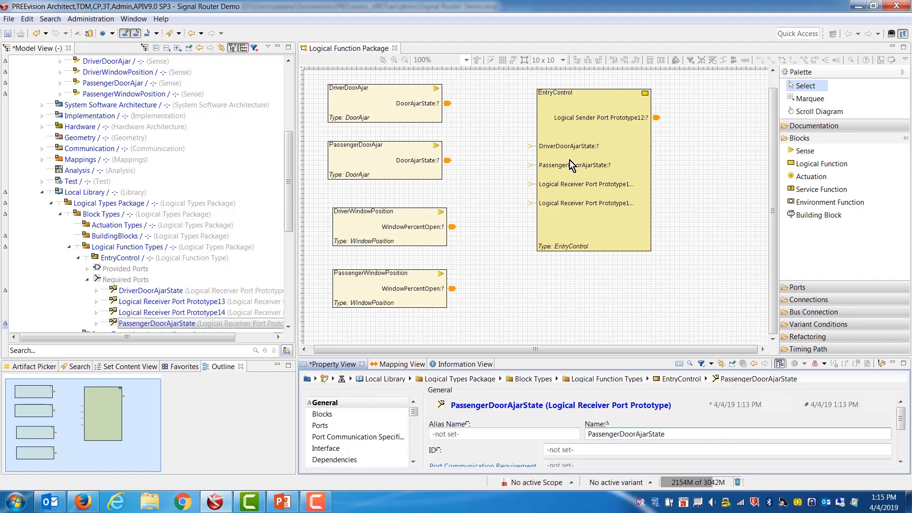
# Step: Rename EntryControl's third receiver port prototype to DriverWindowPercentOpen and the fourth to PassengerWindowPercentOpen
pyautogui.moveTo(571, 165)
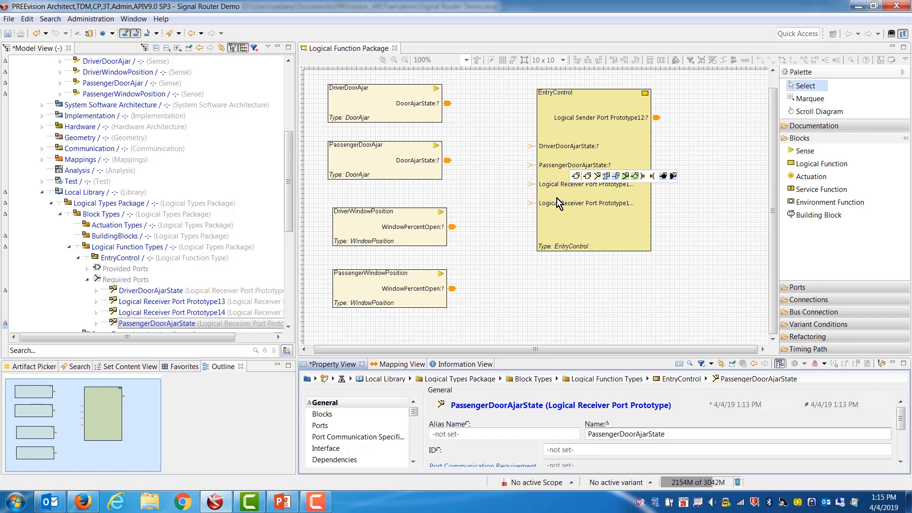
pyautogui.moveTo(452, 231)
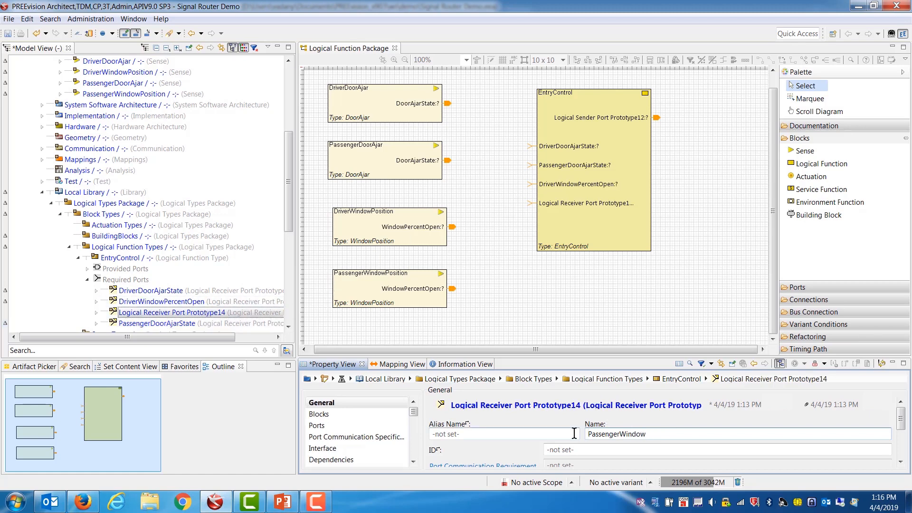
pyautogui.write('PercentOpen')
pyautogui.press('Return')
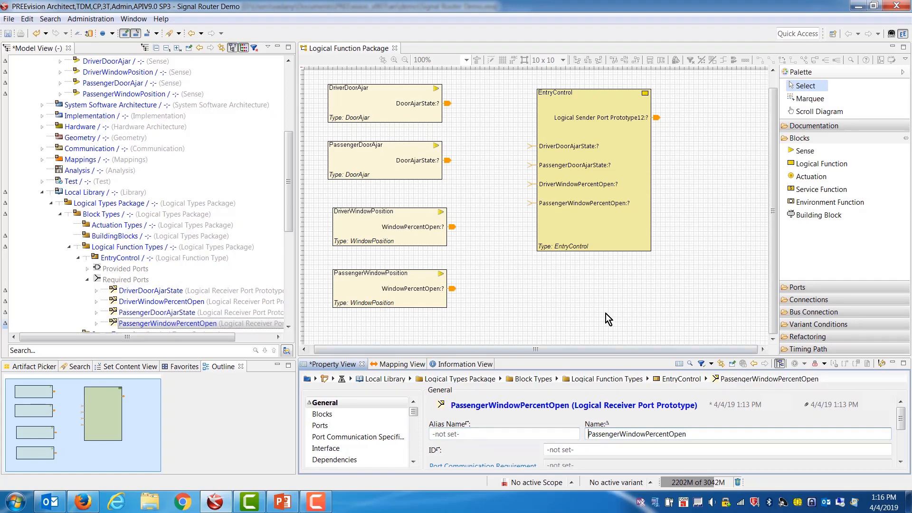
# Step: Connect the DoorAjarState ports of DriverDoorAjar and PassengerDoorAjar to EntryControl's DriverDoorAjarState and PassengerDoorAjarState ports with logical assembly connectors
pyautogui.moveTo(596, 306)
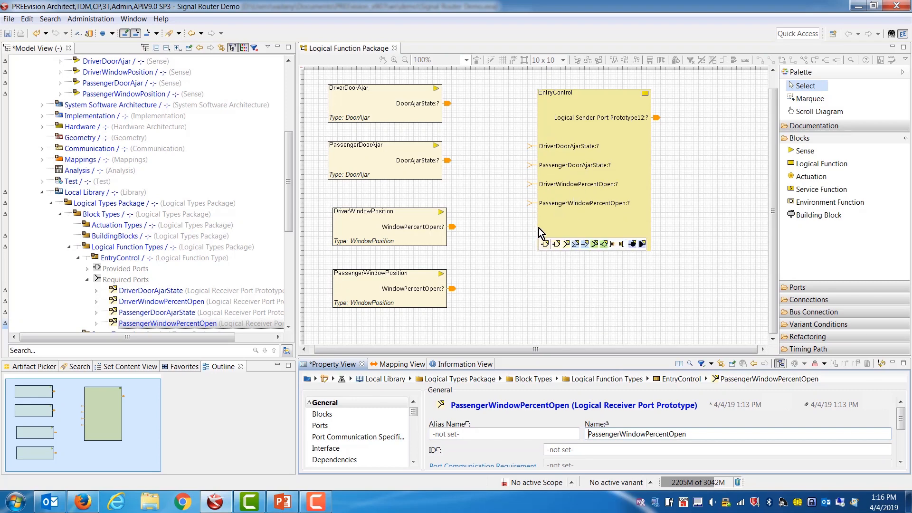
pyautogui.moveTo(502, 198)
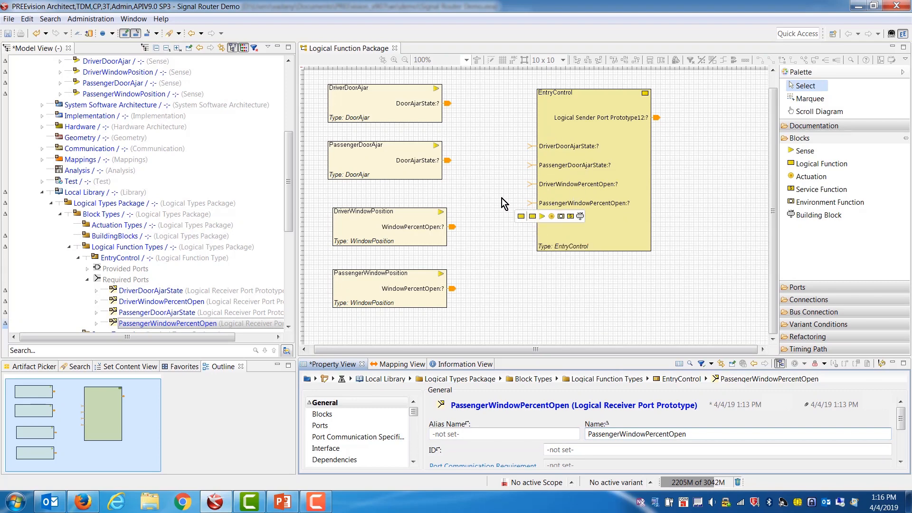
pyautogui.click(446, 104)
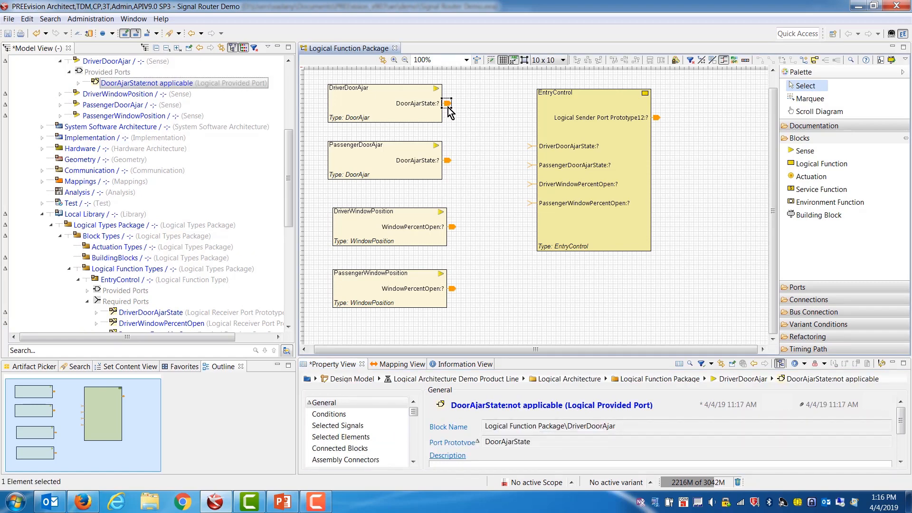
pyautogui.moveTo(449, 111)
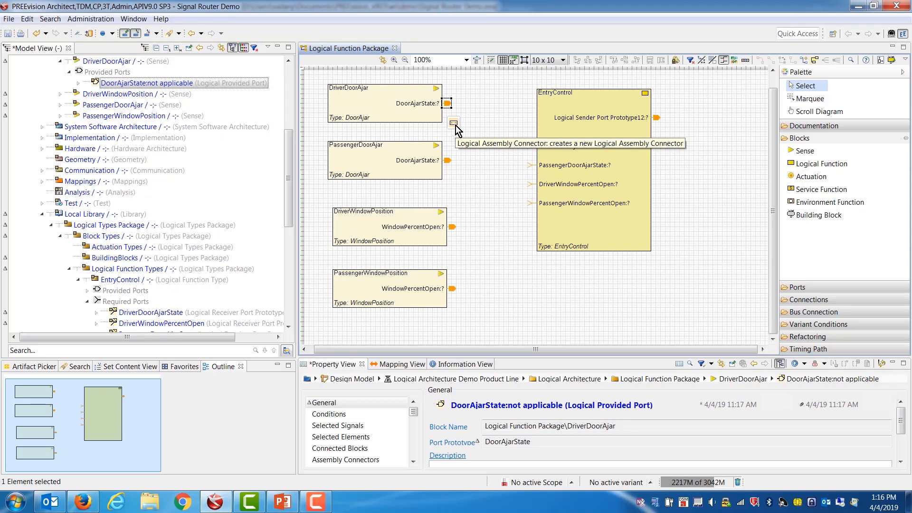
pyautogui.moveTo(454, 127); pyautogui.dragTo(529, 147)
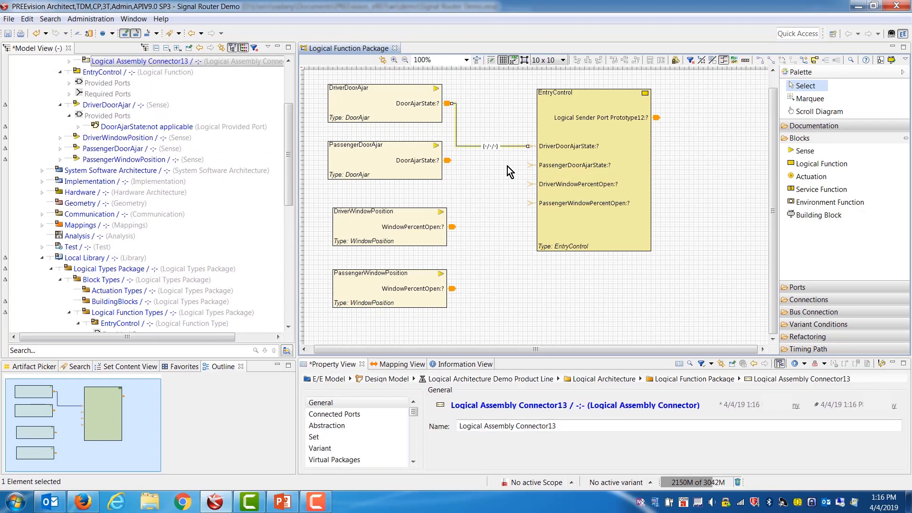
pyautogui.moveTo(447, 161); pyautogui.dragTo(529, 165)
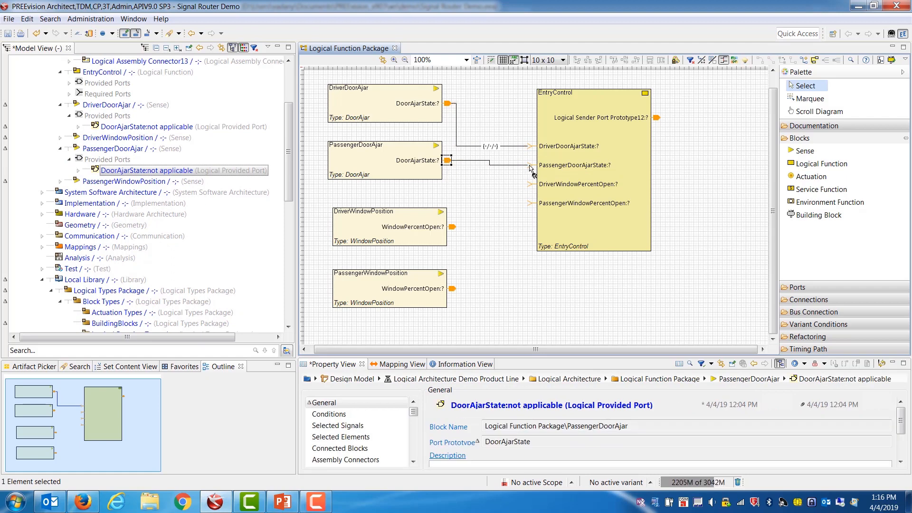
# Step: Connect the WindowPercentOpen ports of DriverWindowPosition and PassengerWindowPosition to EntryControl's DriverWindowPercentOpen and PassengerWindowPercentOpen ports
pyautogui.click(453, 227)
pyautogui.moveTo(453, 229); pyautogui.dragTo(531, 189)
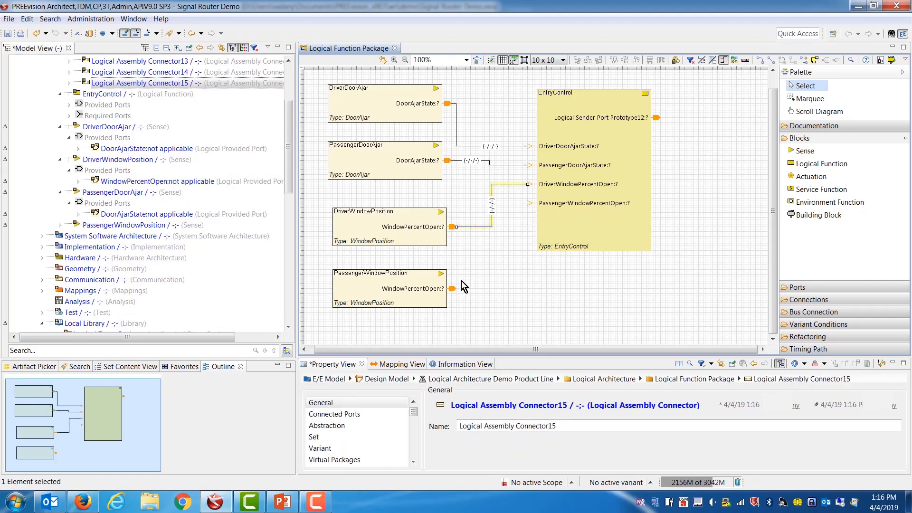
pyautogui.click(452, 289)
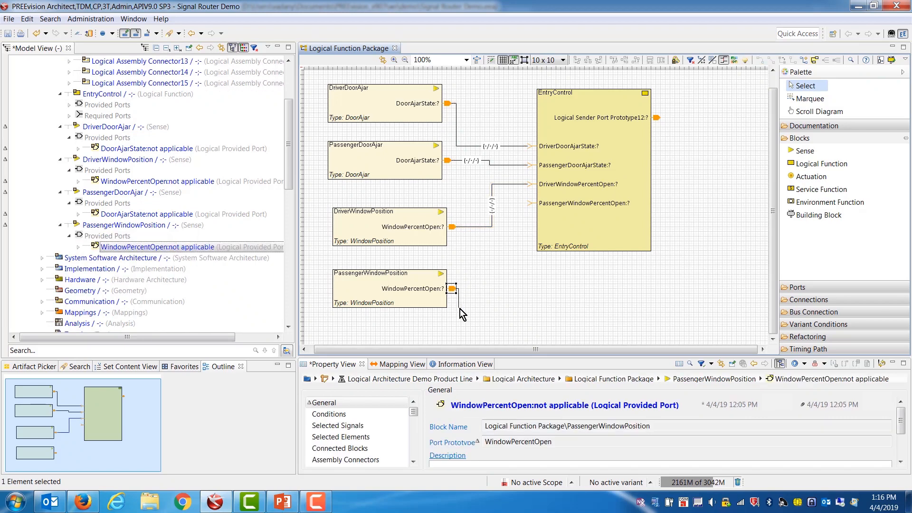
pyautogui.moveTo(458, 308); pyautogui.dragTo(532, 206)
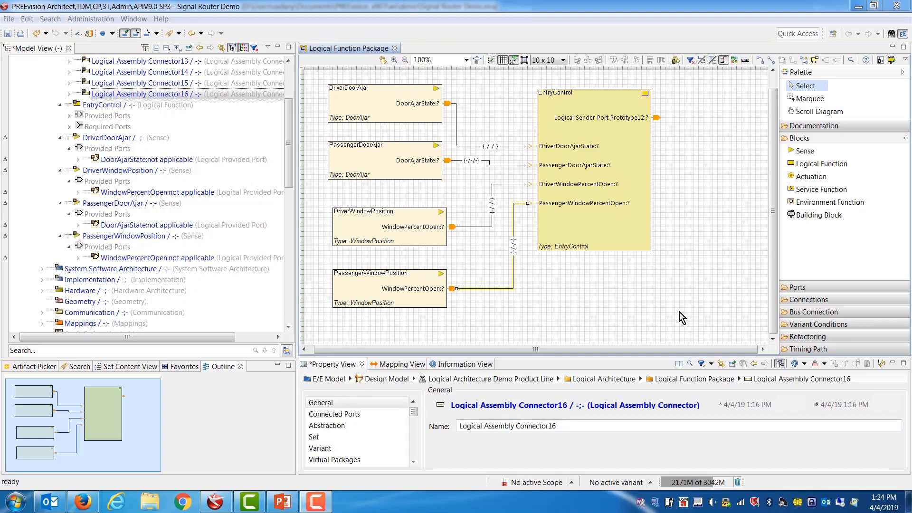
# Step: Create a new Sender Receiver Interface in the Local Library's Sender-/Receiver Interfaces package under Interface Types
pyautogui.click(291, 124)
pyautogui.moveTo(291, 124); pyautogui.dragTo(275, 200)
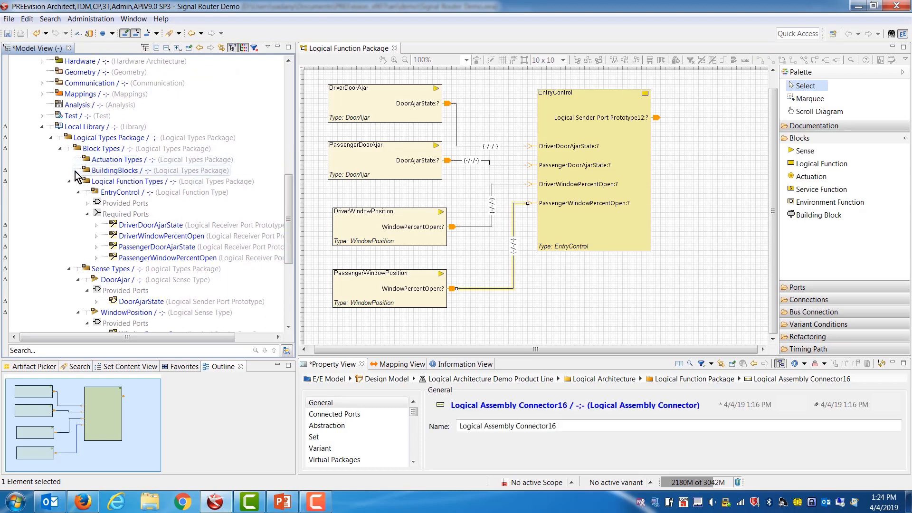
pyautogui.click(60, 148)
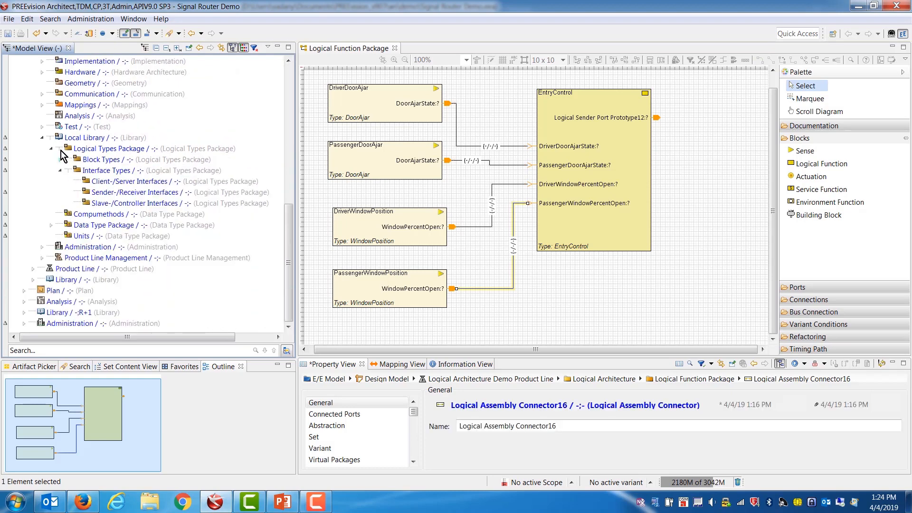
pyautogui.click(101, 171)
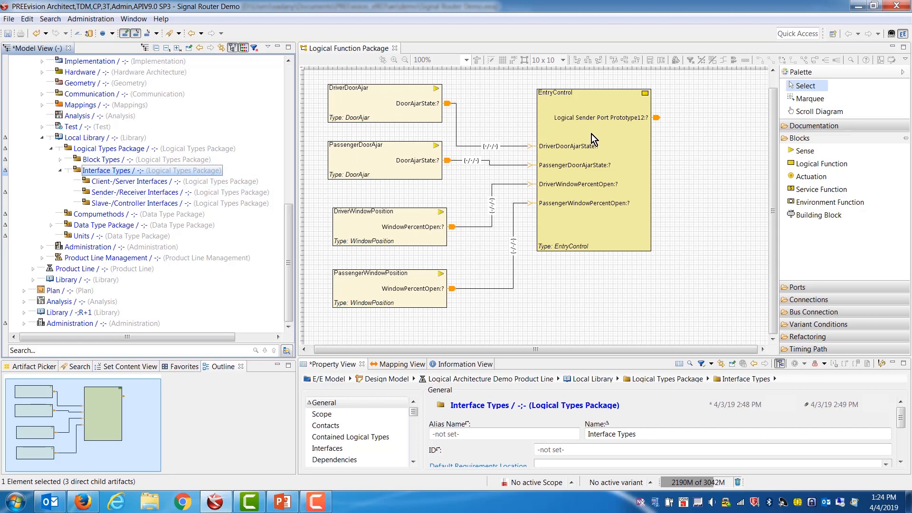
pyautogui.click(129, 192)
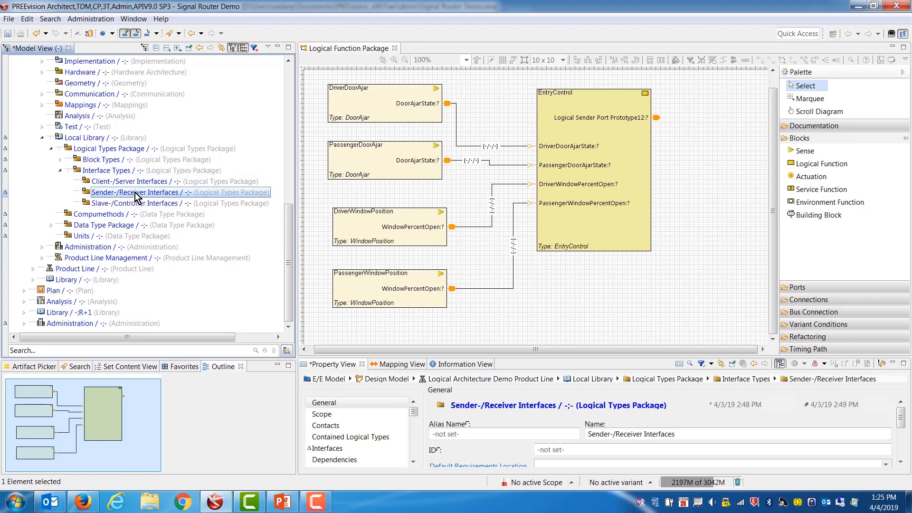
pyautogui.rightClick(137, 196)
pyautogui.moveTo(159, 205)
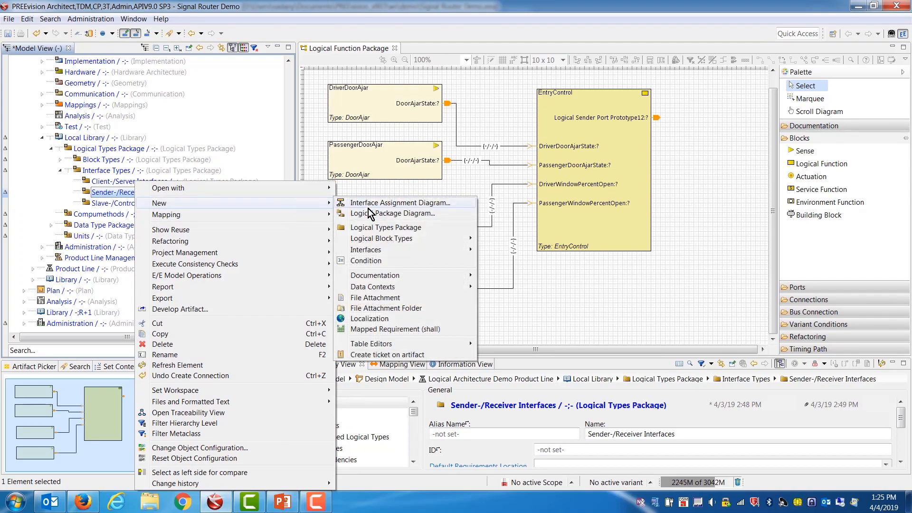
pyautogui.moveTo(399, 251)
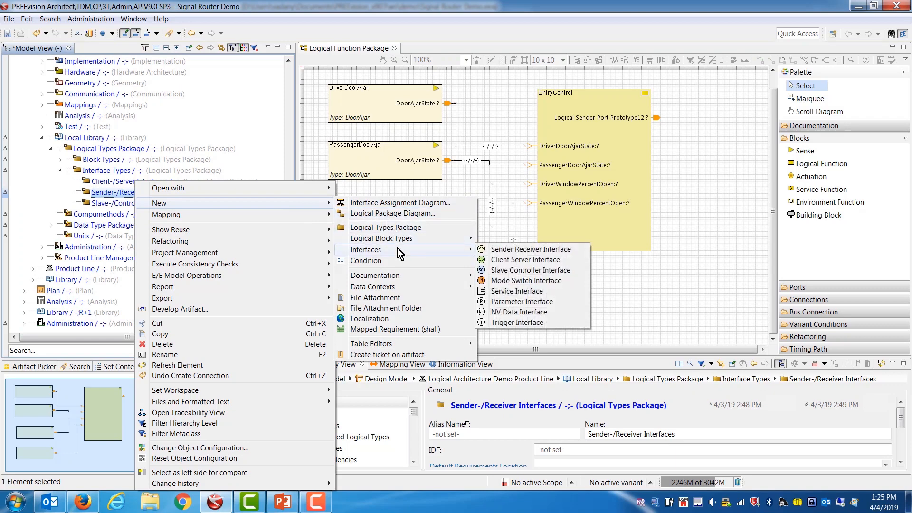
pyautogui.click(525, 252)
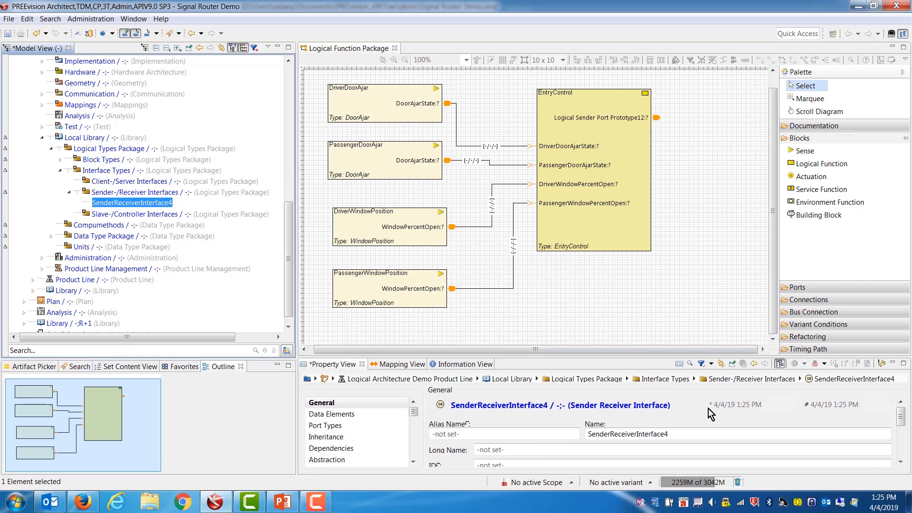
# Step: Rename the new sender receiver interface to DoorAjar_SRI
pyautogui.moveTo(694, 431); pyautogui.dragTo(586, 431)
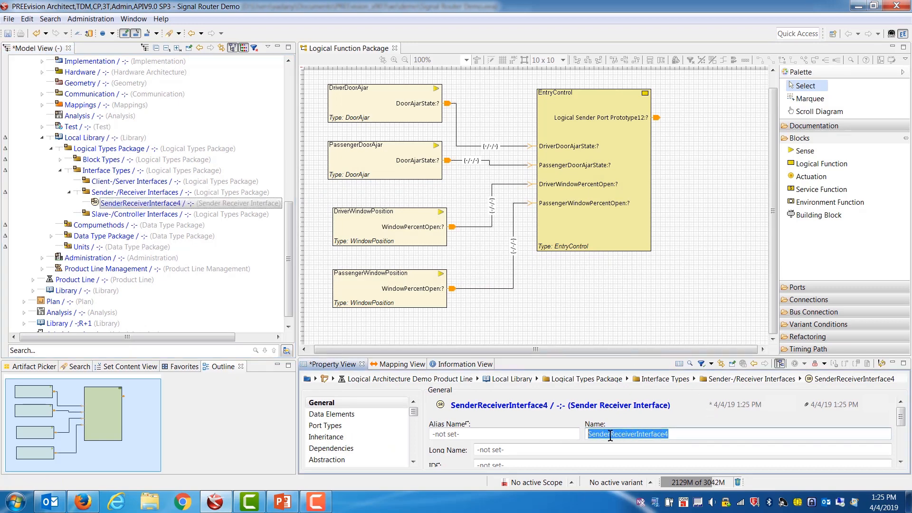
pyautogui.write('Doo')
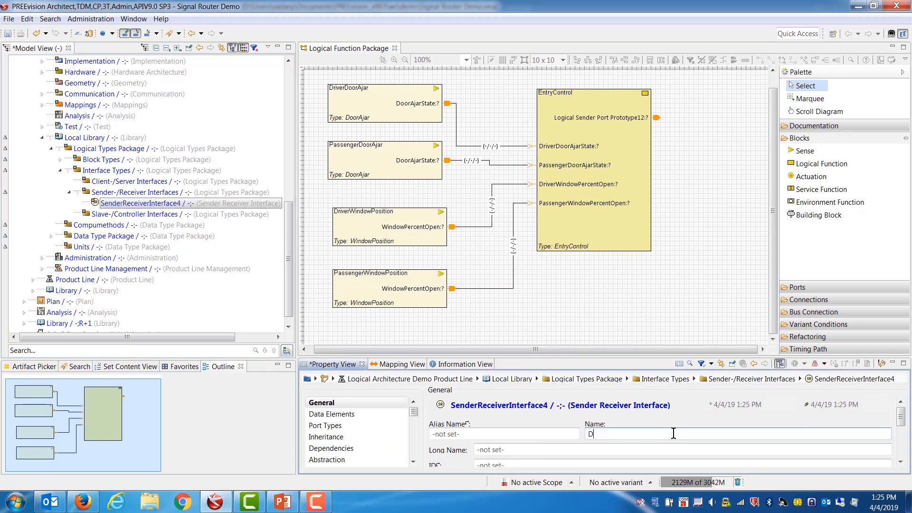
pyautogui.press('BackSpace')
pyautogui.write('orAjar_SRI')
pyautogui.click(169, 192)
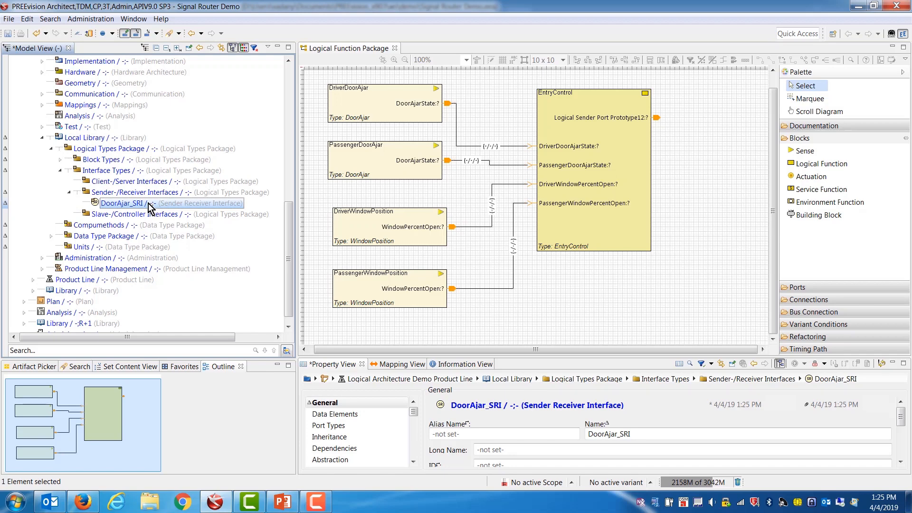
# Step: Assign DoorAjar_SRI to DriverDoorAjar's DoorAjarState port and check the interface of EntryControl's two door receiver ports
pyautogui.moveTo(150, 208); pyautogui.dragTo(448, 108)
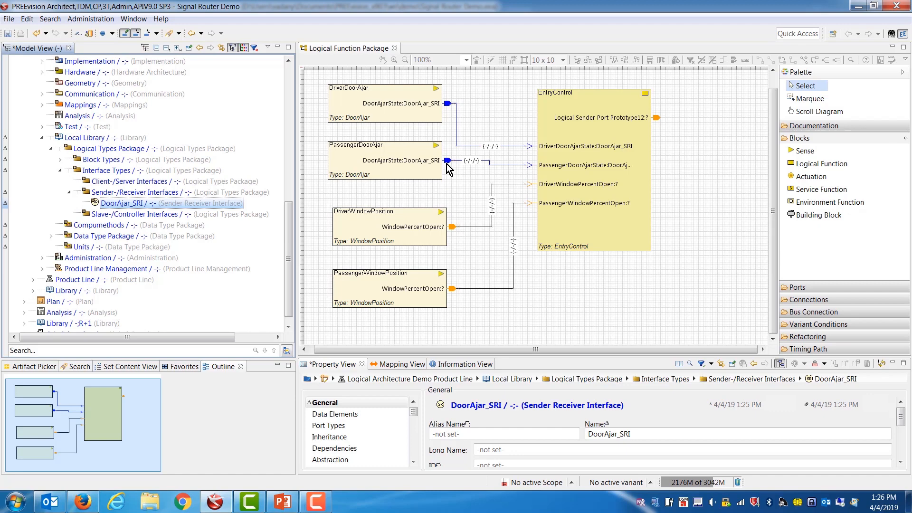
pyautogui.moveTo(366, 175)
pyautogui.moveTo(424, 172)
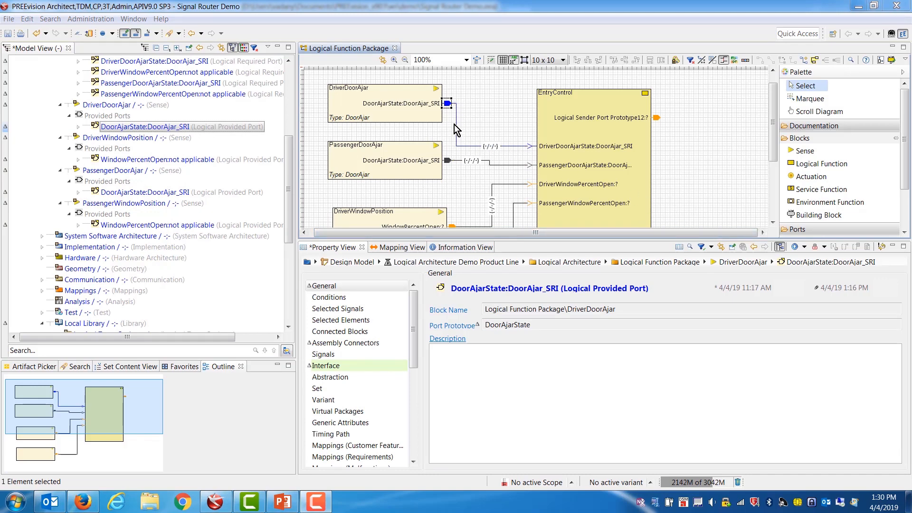
pyautogui.click(529, 146)
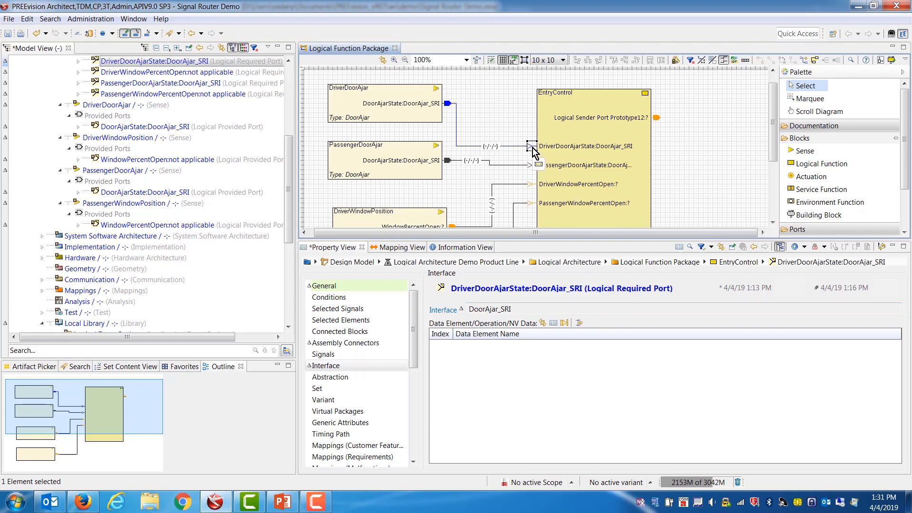
pyautogui.click(531, 166)
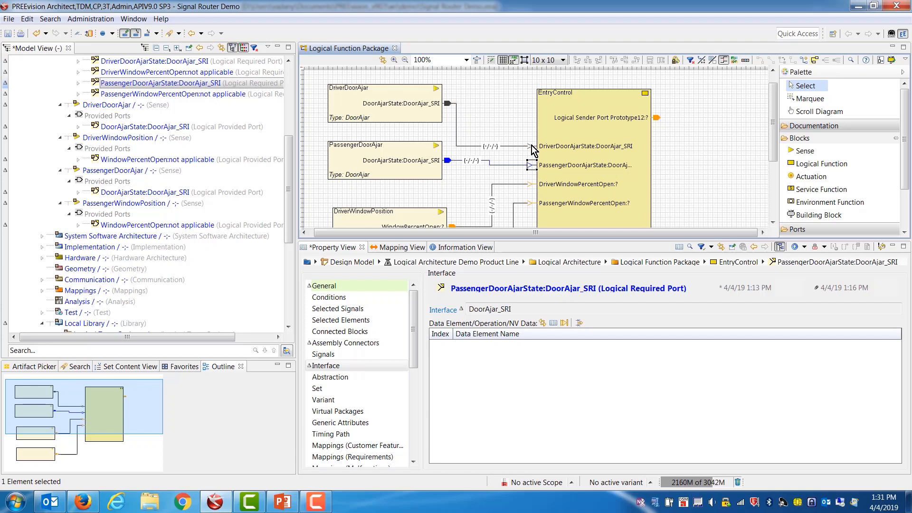
pyautogui.click(531, 147)
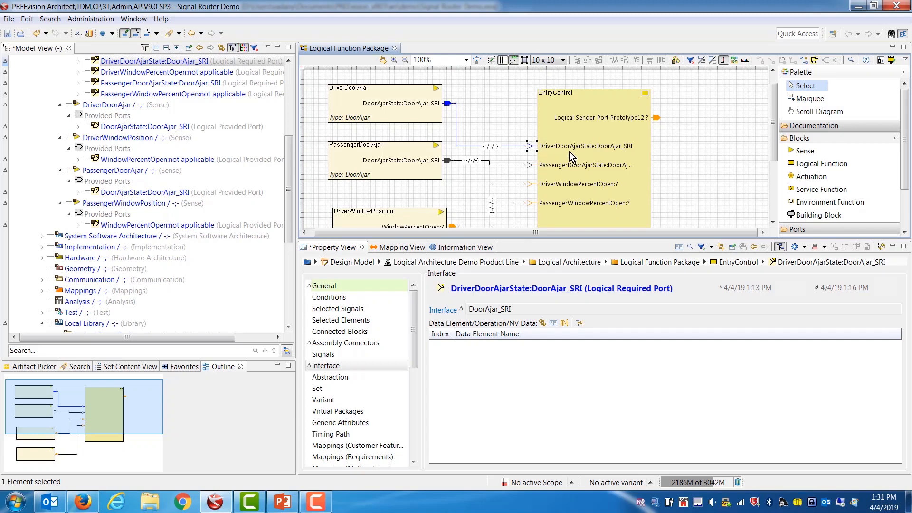
# Step: Create a second Sender Receiver Interface in the Local Library's Sender-/Receiver Interfaces package
pyautogui.scroll(-2, 678, 172)
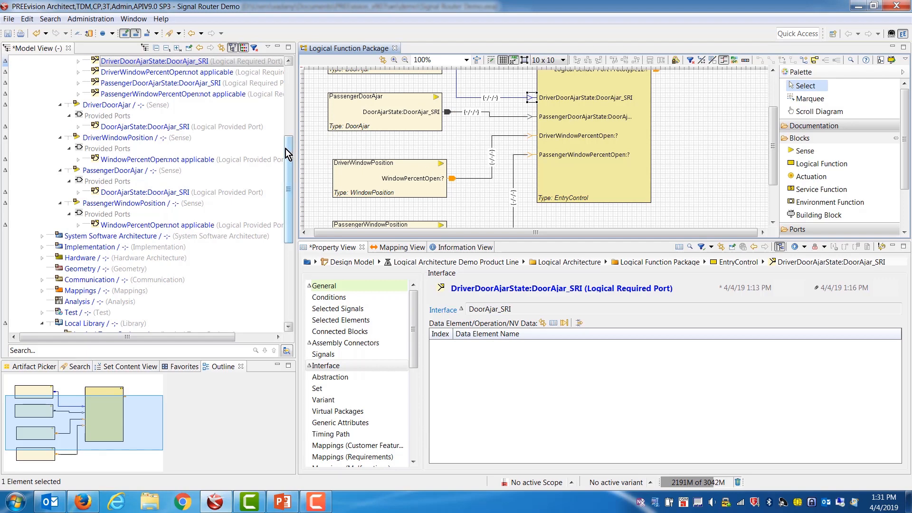
pyautogui.moveTo(287, 154); pyautogui.dragTo(287, 234)
pyautogui.click(169, 192)
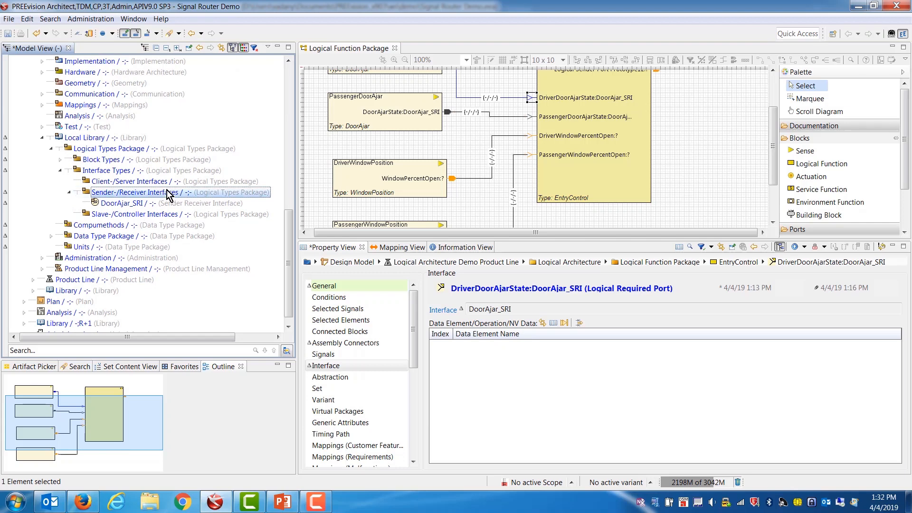
pyautogui.rightClick(219, 196)
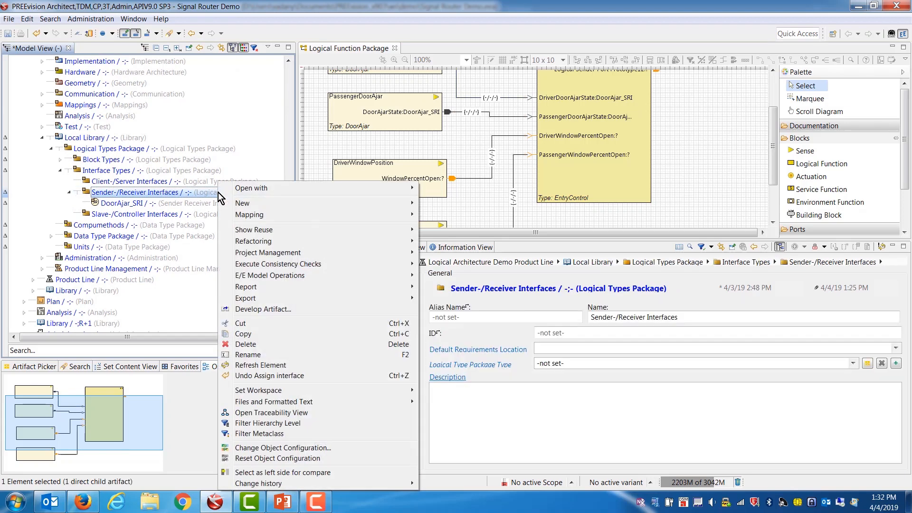
pyautogui.moveTo(290, 202)
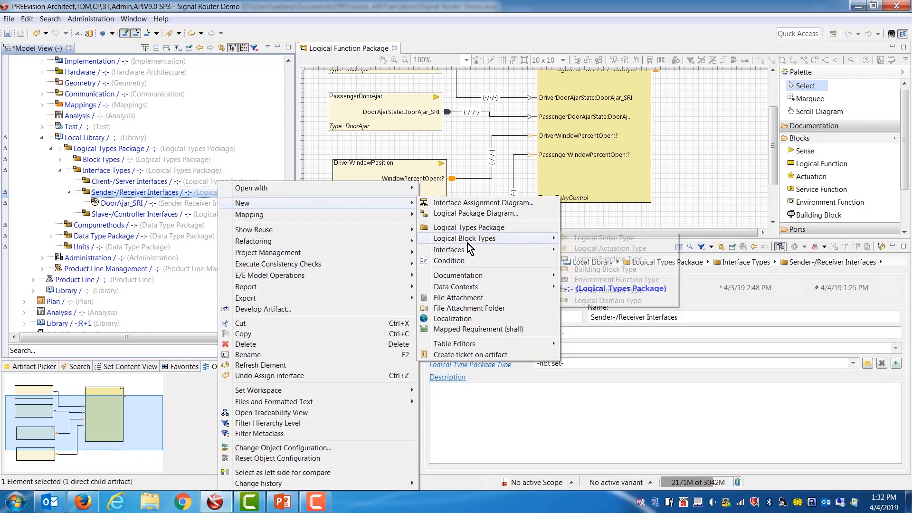
pyautogui.moveTo(477, 250)
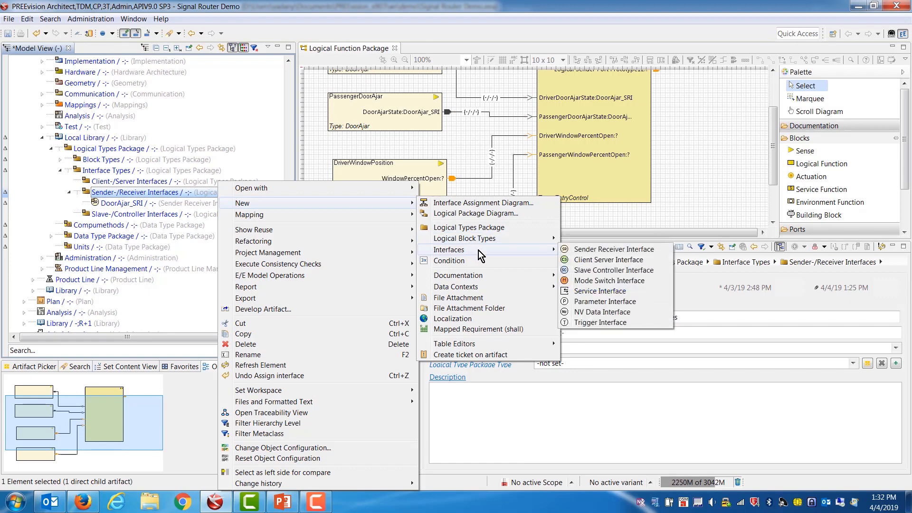
pyautogui.click(608, 250)
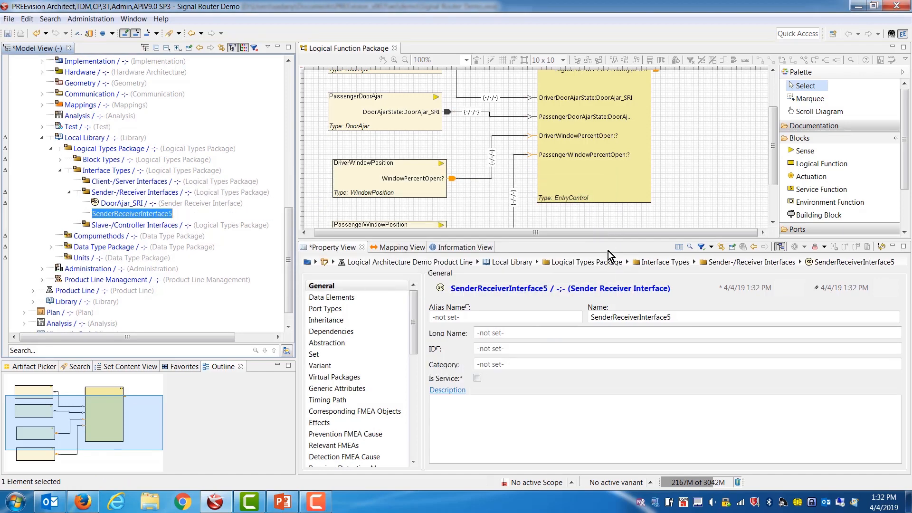
# Step: Rename the second sender receiver interface to WindowPercentOpen_SRI
pyautogui.click(678, 316)
pyautogui.write('W')
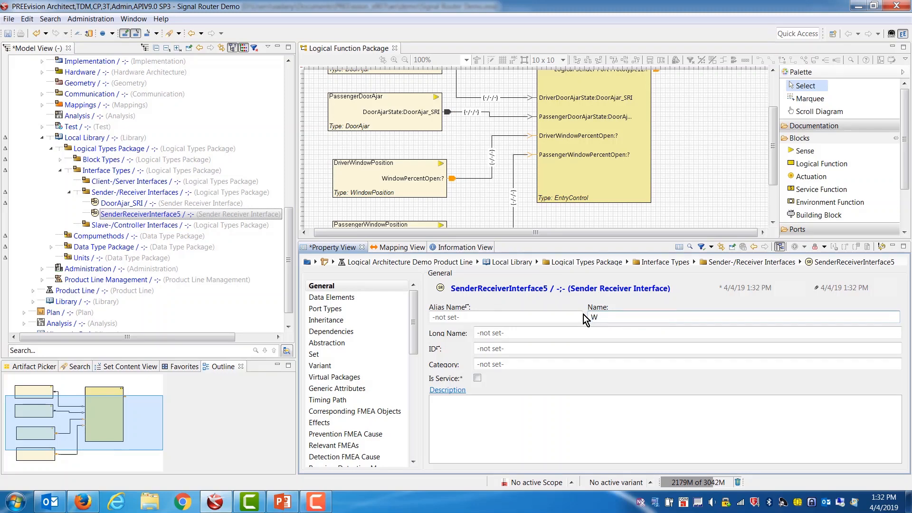
pyautogui.write('QiindowPercentOpen_SRI')
pyautogui.press('Return')
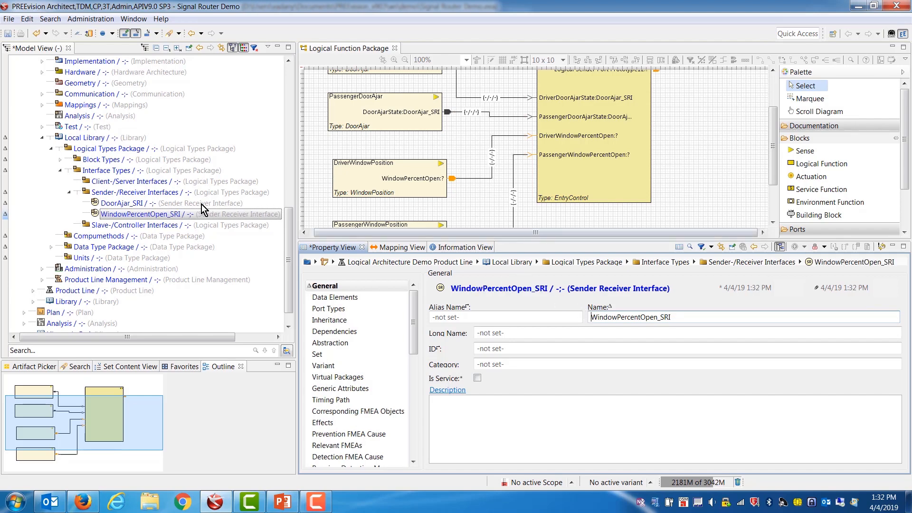
# Step: Assign WindowPercentOpen_SRI to DriverWindowPosition's WindowPercentOpen port and check the corresponding port on PassengerWindowPosition
pyautogui.moveTo(153, 218); pyautogui.dragTo(452, 180)
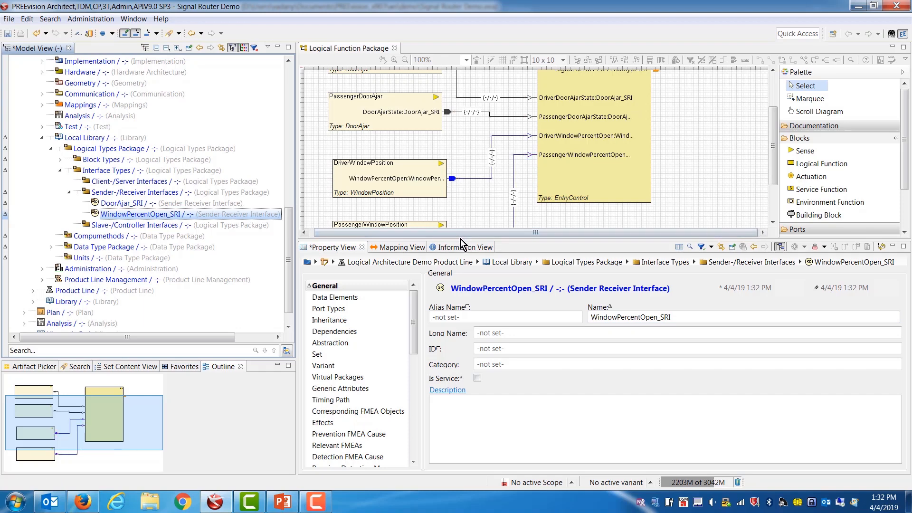
pyautogui.moveTo(463, 239); pyautogui.dragTo(463, 279)
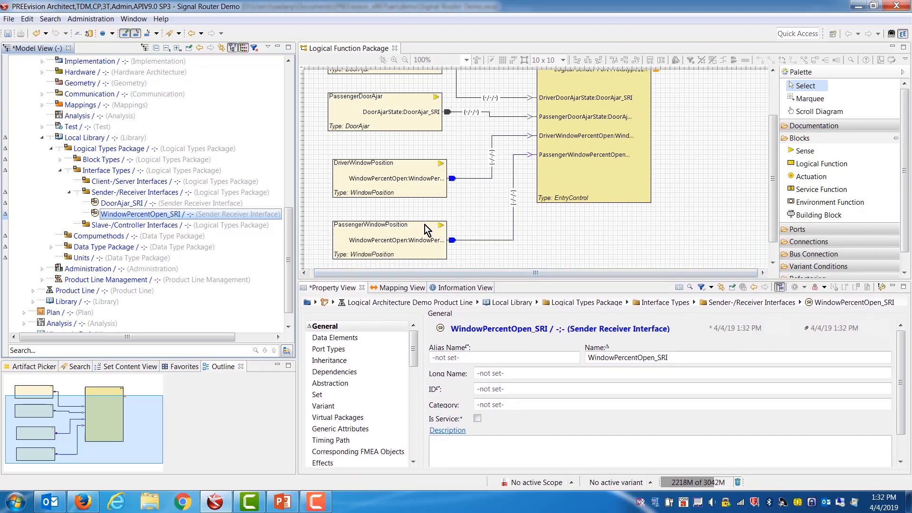
pyautogui.click(452, 240)
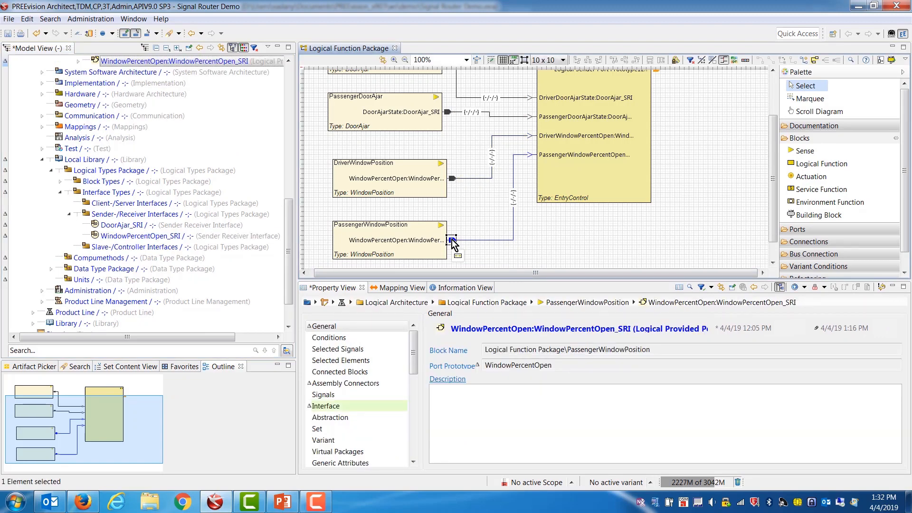
# Step: Check the interface assigned to the WindowPercentOpen ports of both window position blocks and to EntryControl's two window receiver ports
pyautogui.click(452, 179)
pyautogui.moveTo(454, 183)
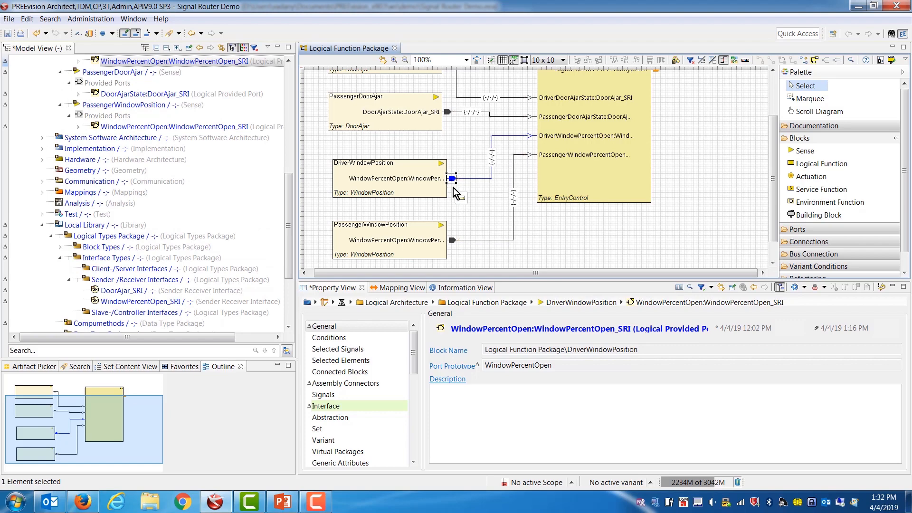
pyautogui.click(452, 240)
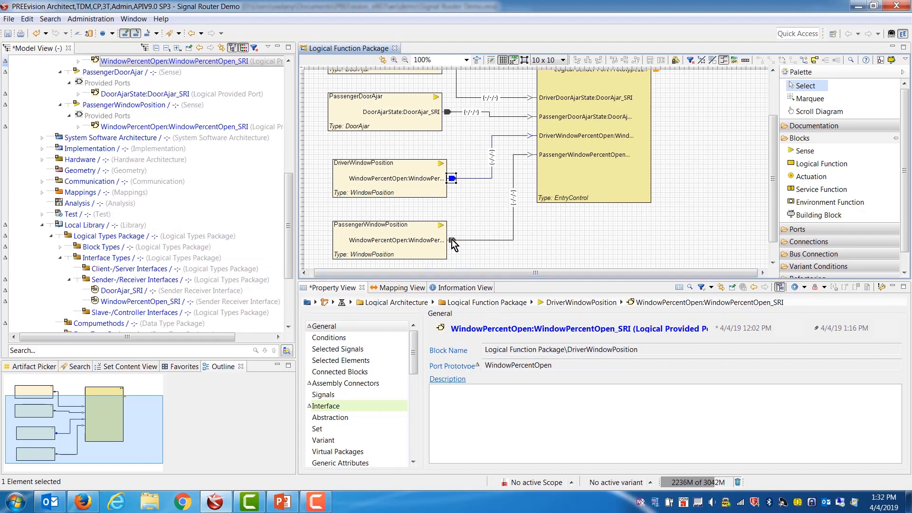
pyautogui.click(344, 405)
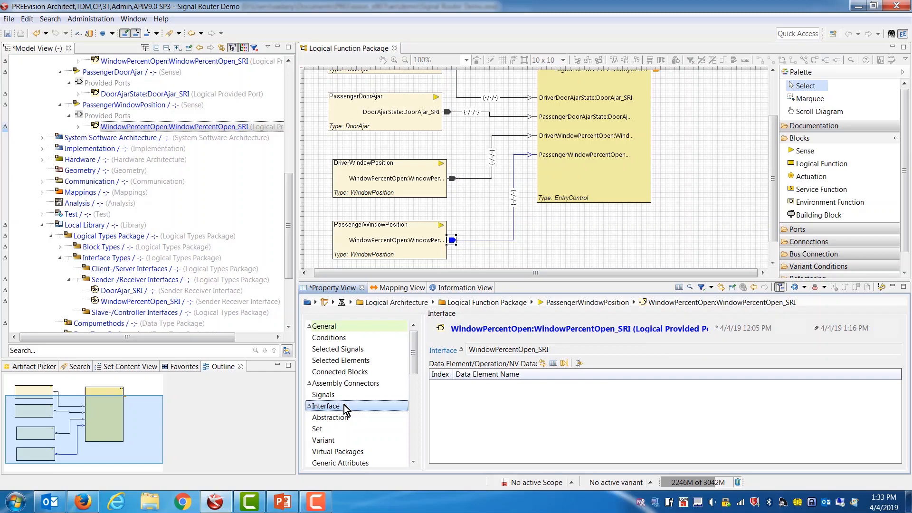
pyautogui.click(452, 178)
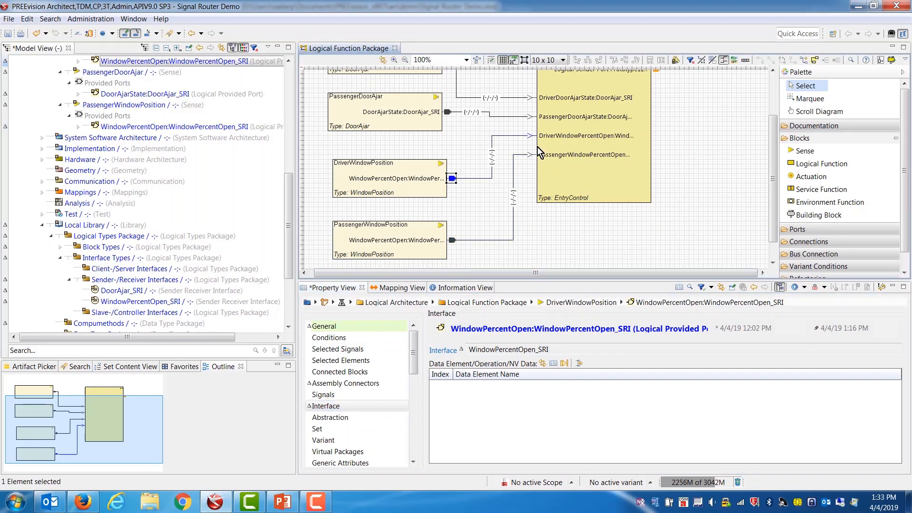
pyautogui.click(530, 136)
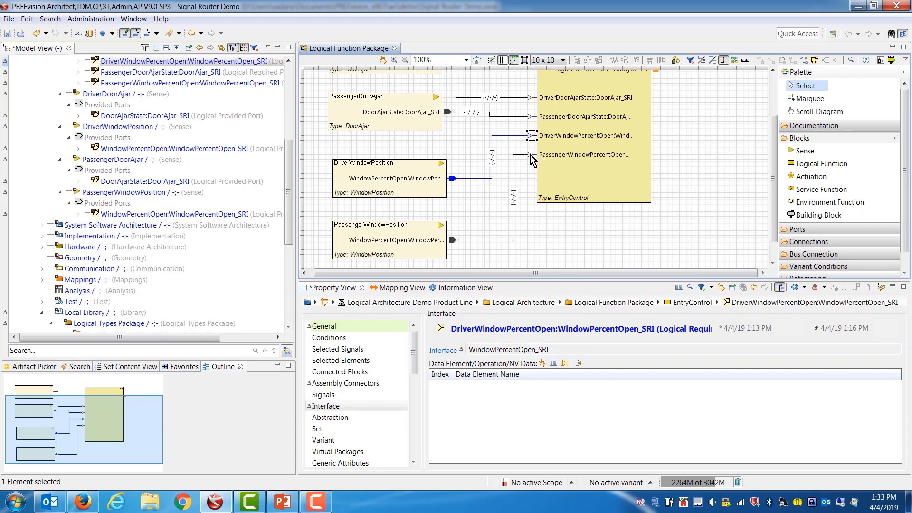
pyautogui.click(531, 155)
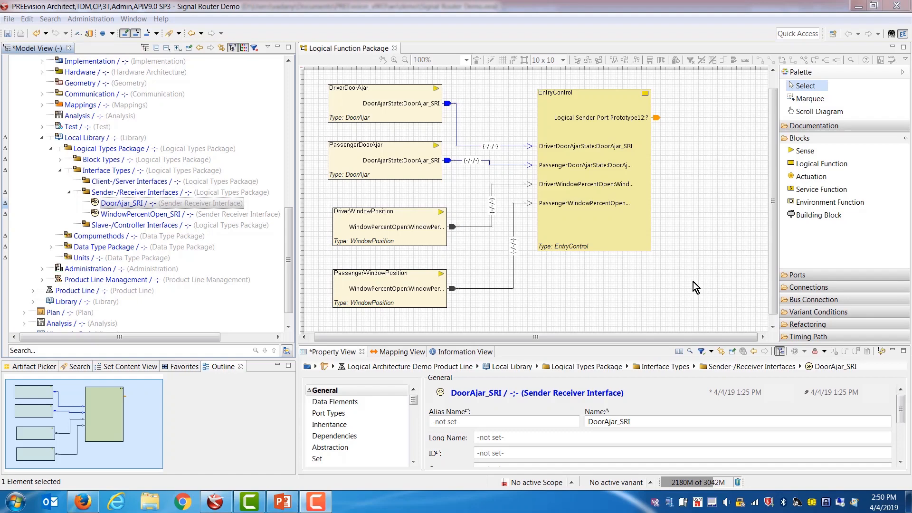
# Step: Create a new Data Element under the DoorAjar_SRI interface in the Local Library
pyautogui.rightClick(165, 205)
pyautogui.moveTo(222, 227)
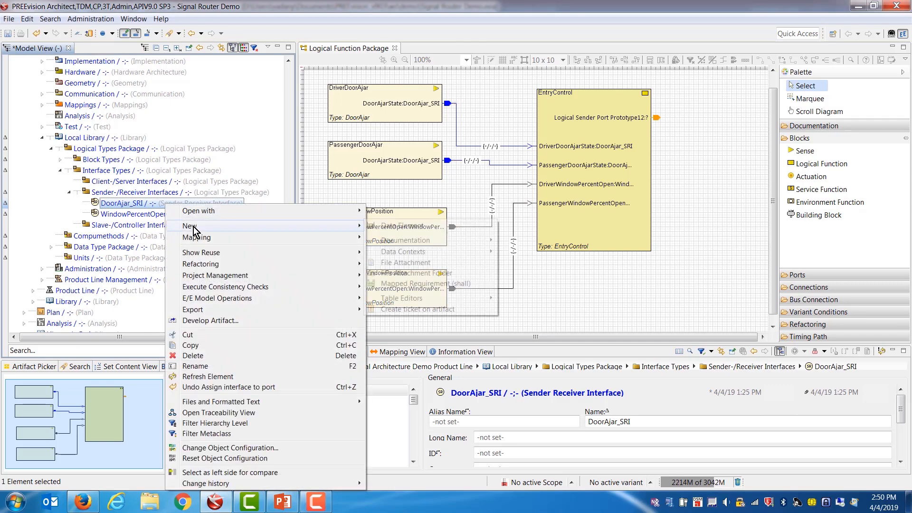
pyautogui.click(401, 226)
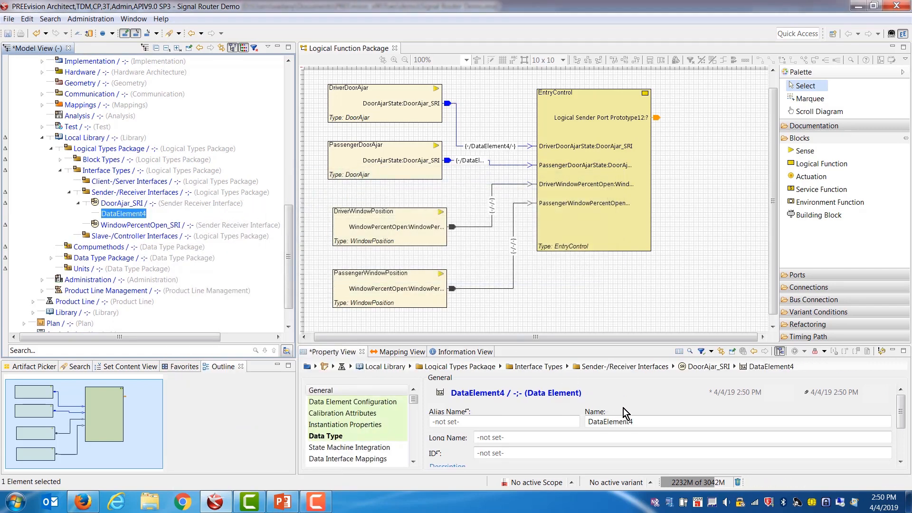
# Step: Rename the DoorAjar_SRI interface's data element to DoorAjarState_DE
pyautogui.click(620, 422)
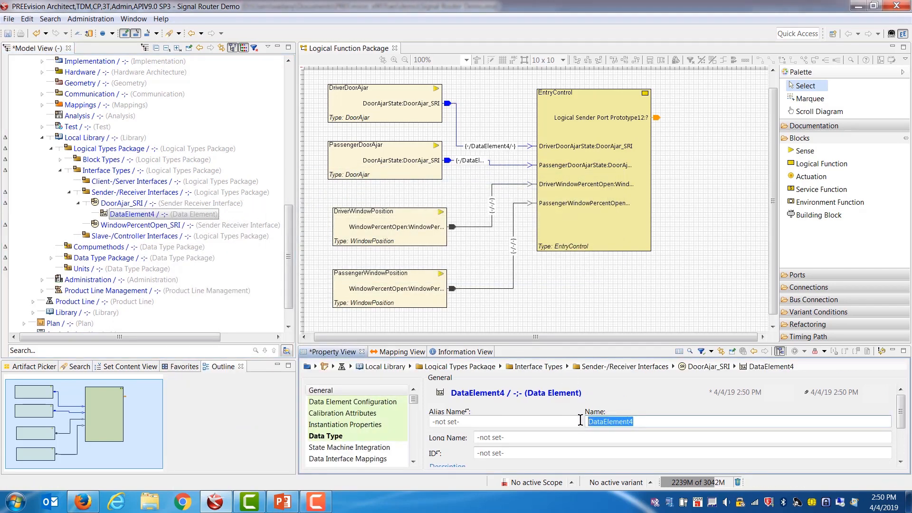
pyautogui.write('Door')
pyautogui.write('State')
pyautogui.press('Left')
pyautogui.press('Left')
pyautogui.press('Left')
pyautogui.write('Ajar')
pyautogui.press('End')
pyautogui.write('_DE')
pyautogui.press('Return')
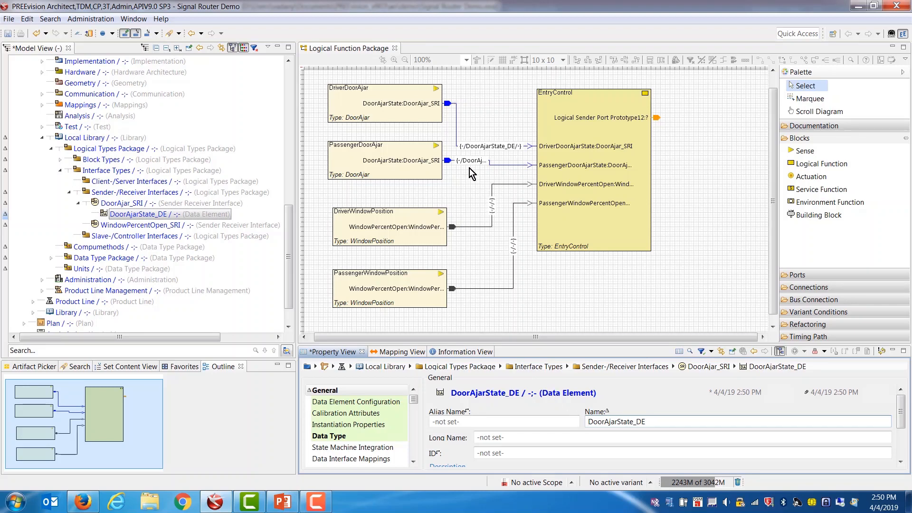
# Step: Move the EntryControl block farther from the sense blocks to make room for the data element labels on the connections
pyautogui.moveTo(488, 153)
pyautogui.click(554, 114)
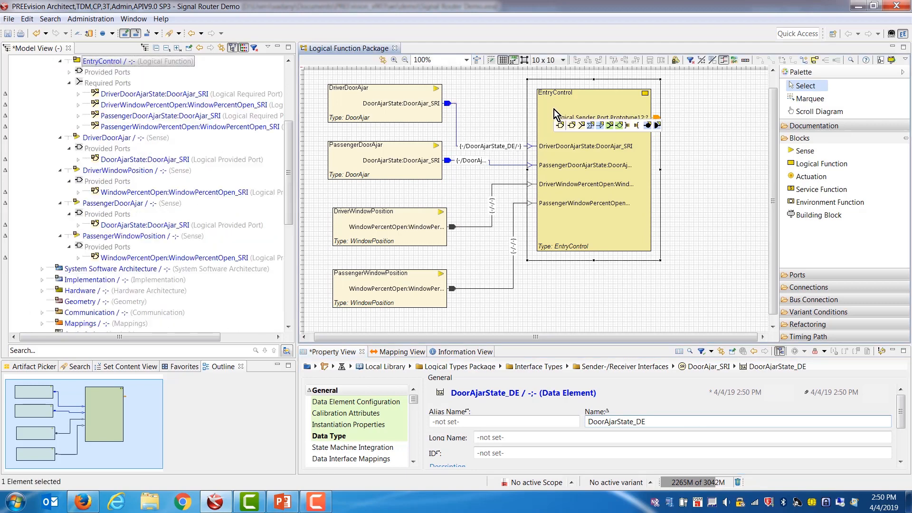
pyautogui.moveTo(554, 109); pyautogui.dragTo(620, 110)
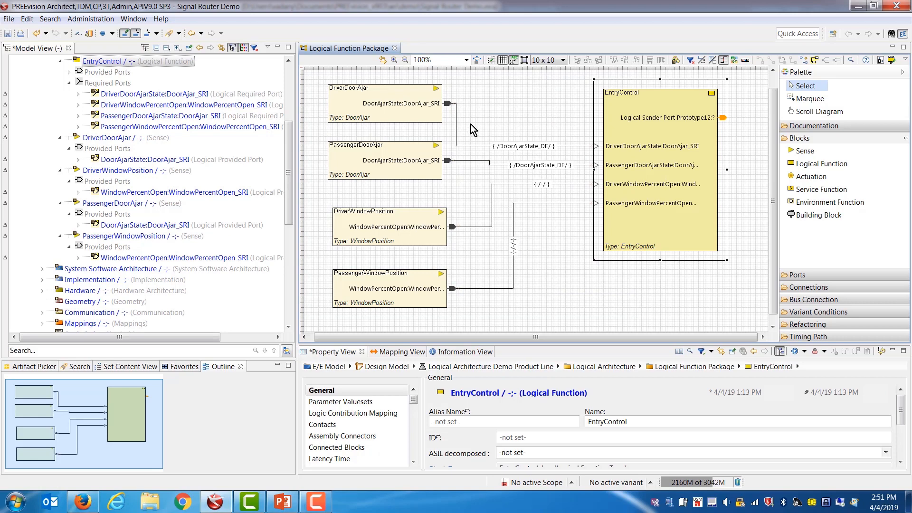
# Step: Compare the interface and data element on DriverDoorAjar's DoorAjarState port with those on EntryControl's DriverDoorAjarState port
pyautogui.click(447, 104)
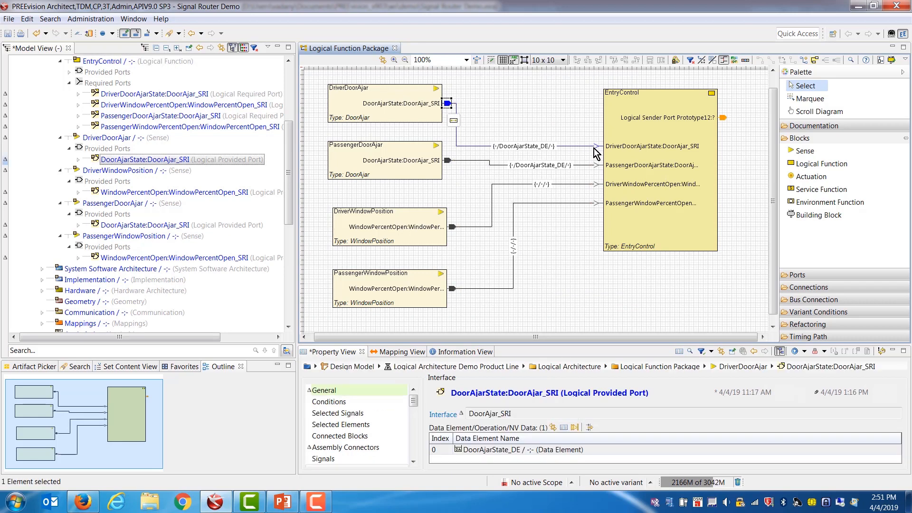
pyautogui.click(596, 147)
pyautogui.click(447, 103)
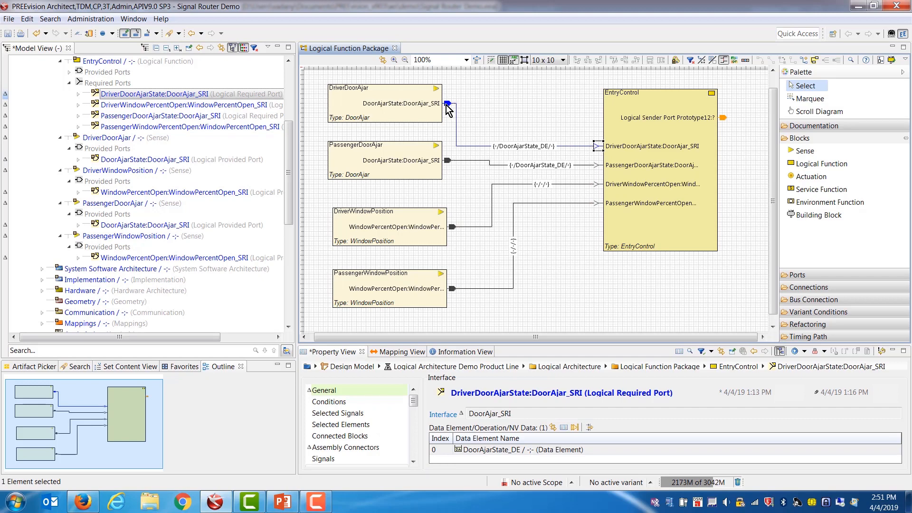
pyautogui.click(596, 146)
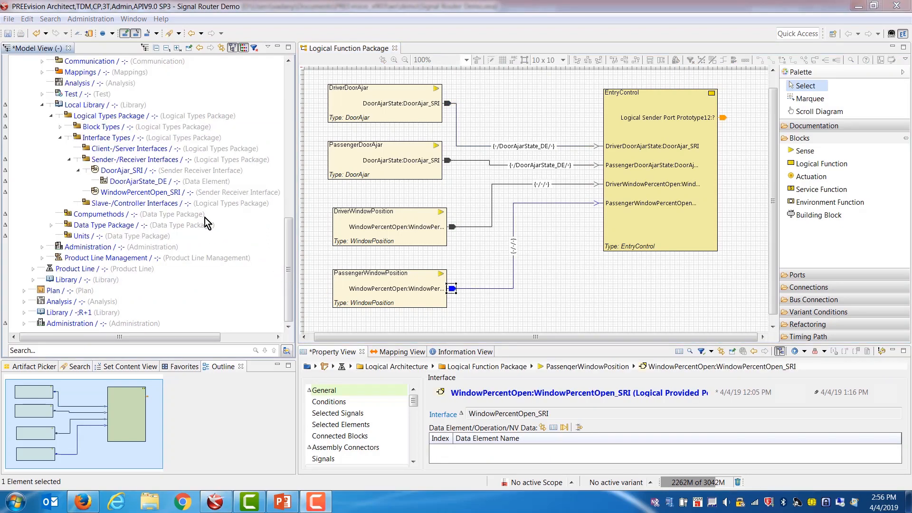
# Step: Create a new Data Element under the WindowPercentOpen_SRI interface
pyautogui.click(150, 195)
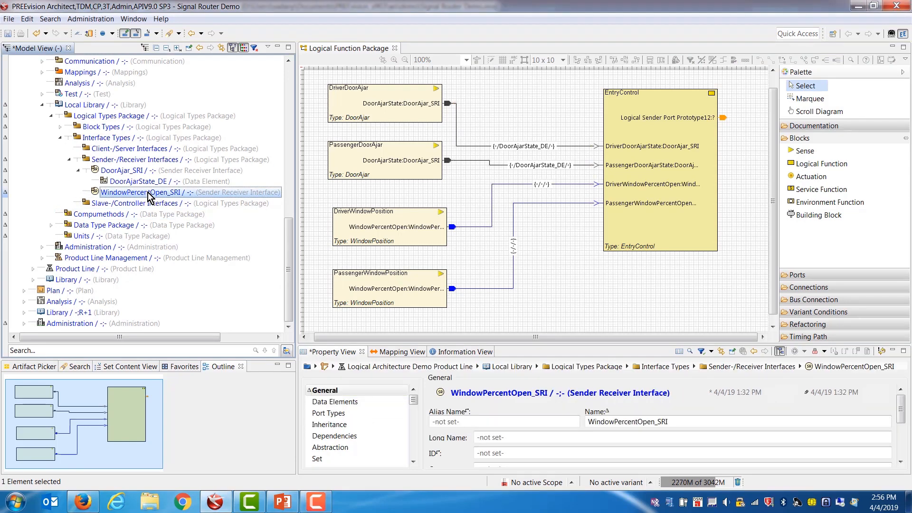
pyautogui.rightClick(149, 192)
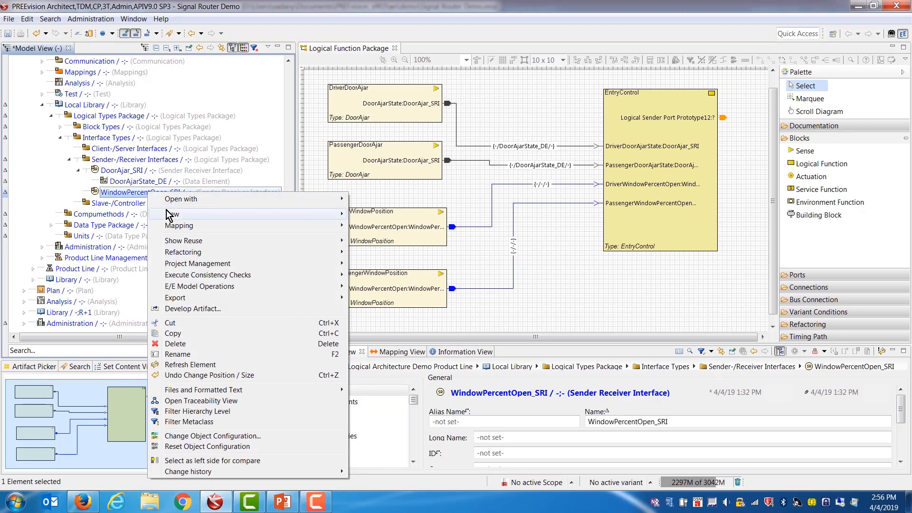
pyautogui.moveTo(169, 215)
pyautogui.click(375, 215)
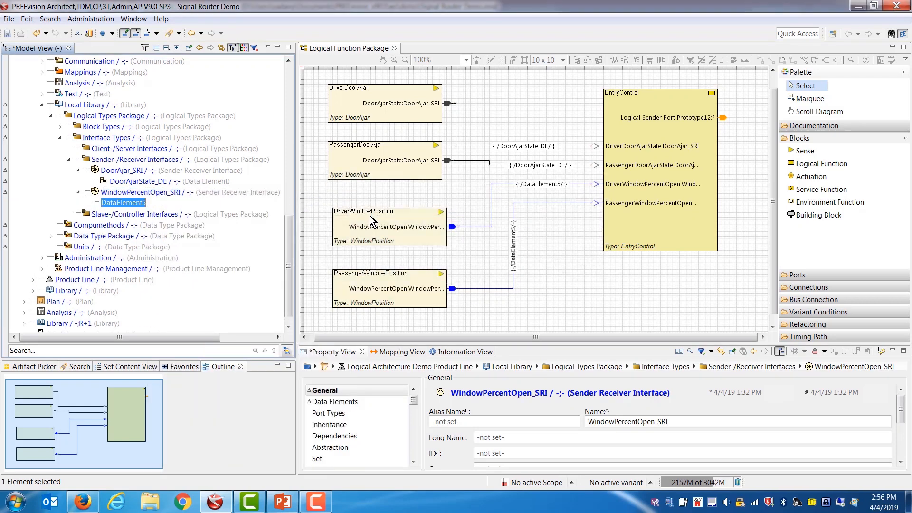
# Step: Rename the WindowPercentOpen_SRI interface's data element to WindowPercentOpen_DE
pyautogui.click(648, 417)
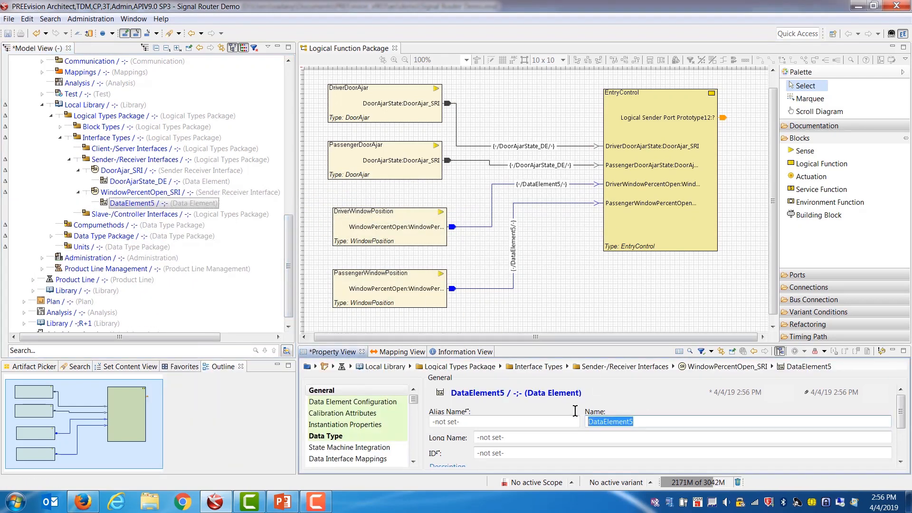
pyautogui.write('WindowPercentOpen')
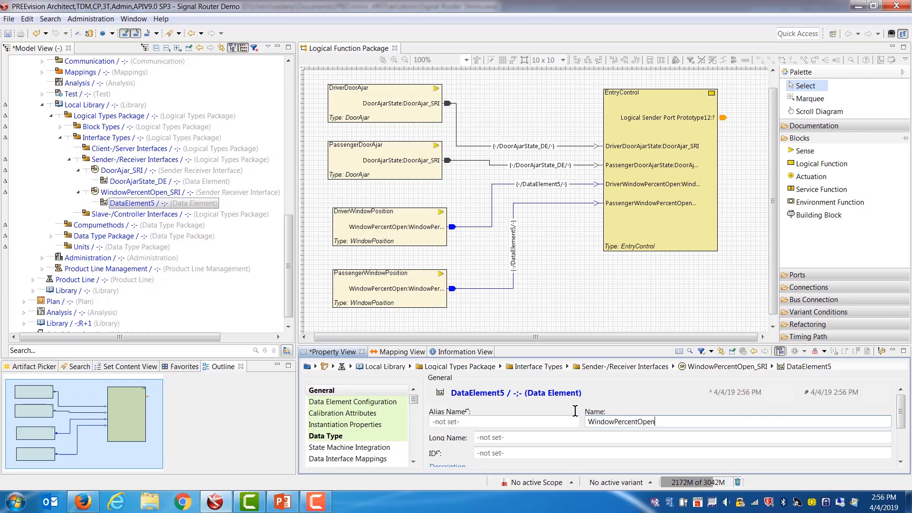
pyautogui.write('_DE')
pyautogui.press('Return')
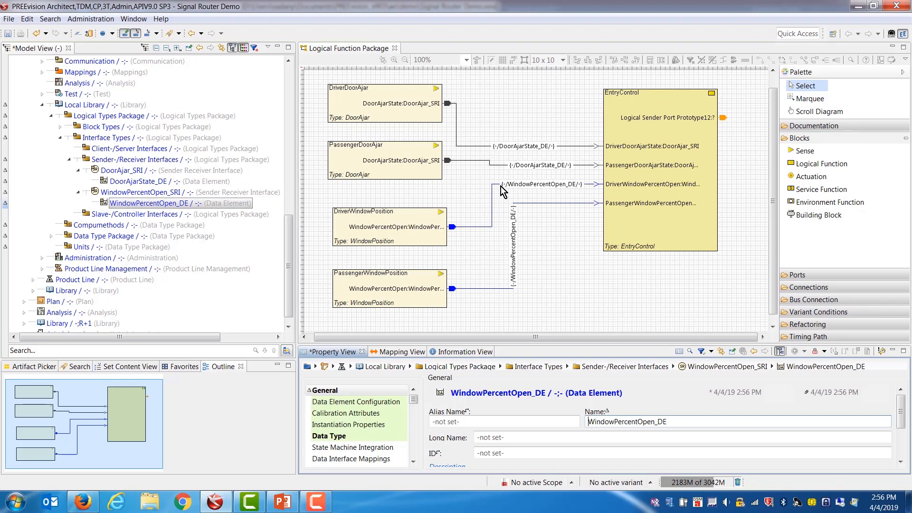
pyautogui.moveTo(517, 245)
pyautogui.moveTo(560, 245)
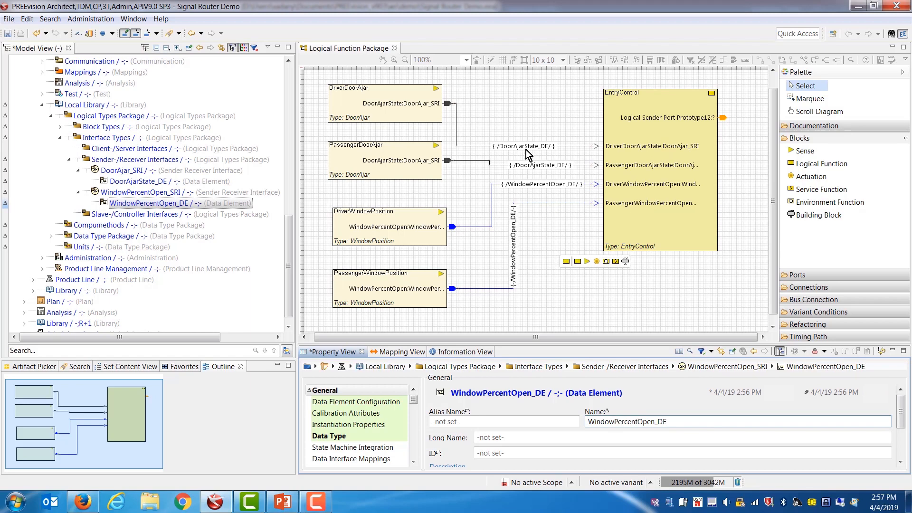
# Step: Enlarge the properties area and review the data element configuration and data type settings of DoorAjarState_DE
pyautogui.click(158, 181)
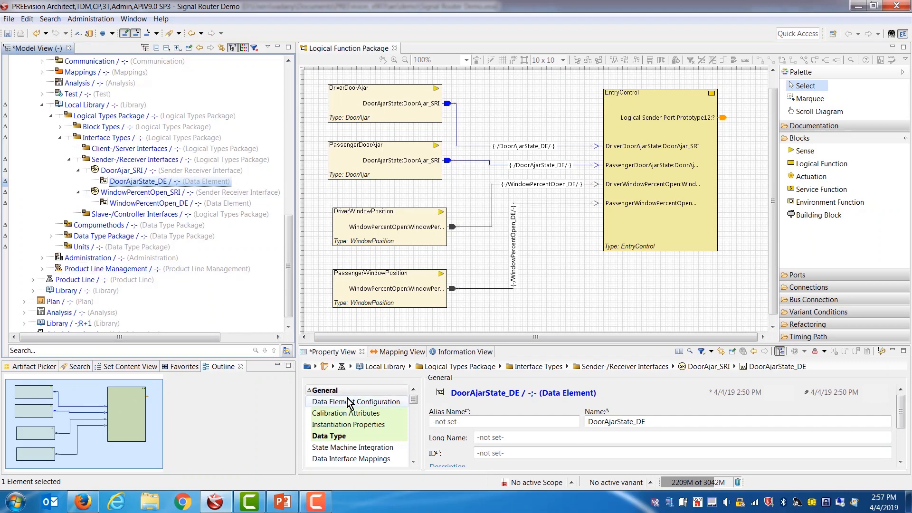
pyautogui.moveTo(376, 317); pyautogui.dragTo(376, 257)
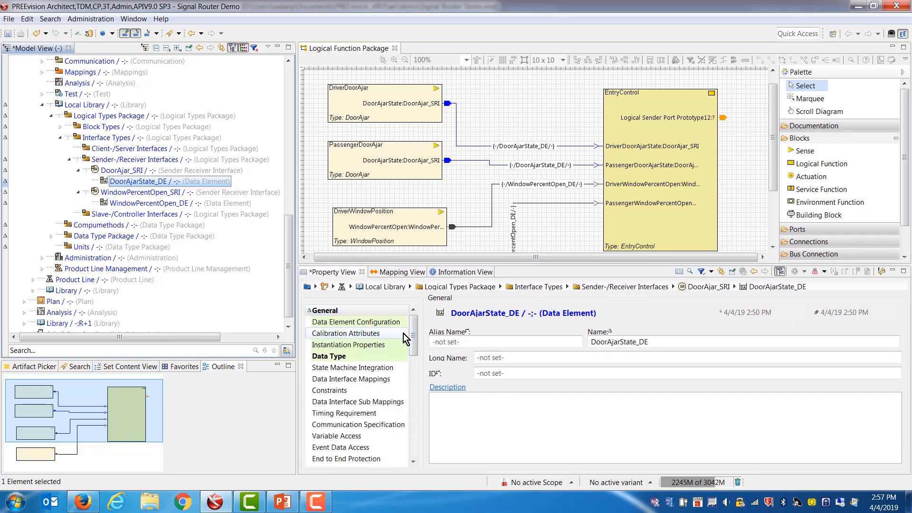
pyautogui.click(359, 323)
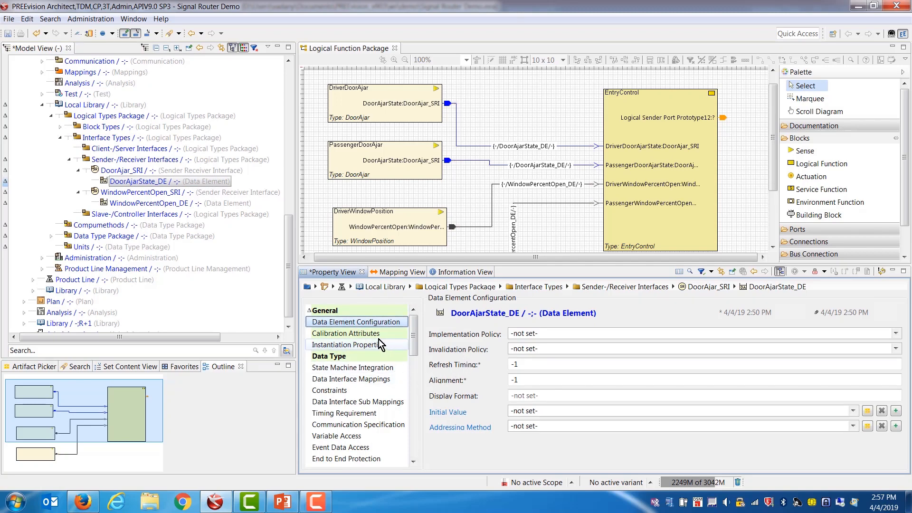
pyautogui.click(343, 362)
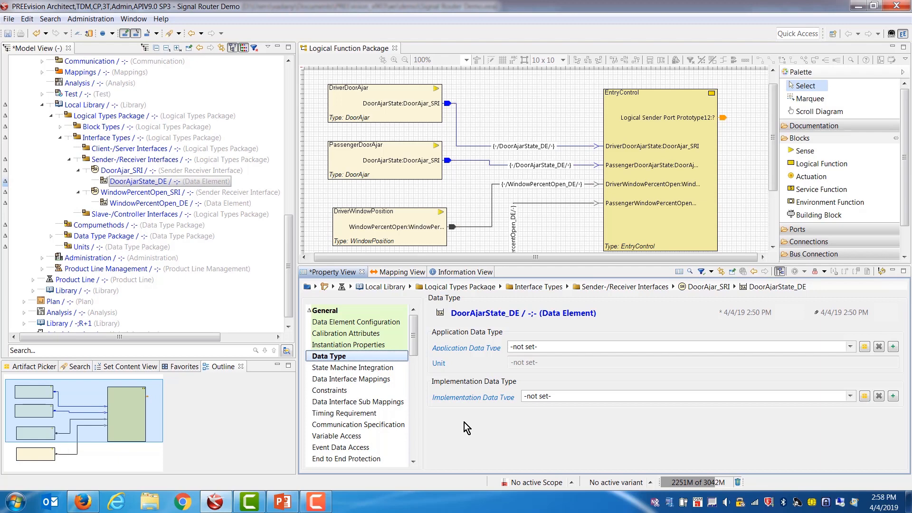
# Step: Create a new Computation Method in the Local Library's Compumethods package
pyautogui.click(70, 160)
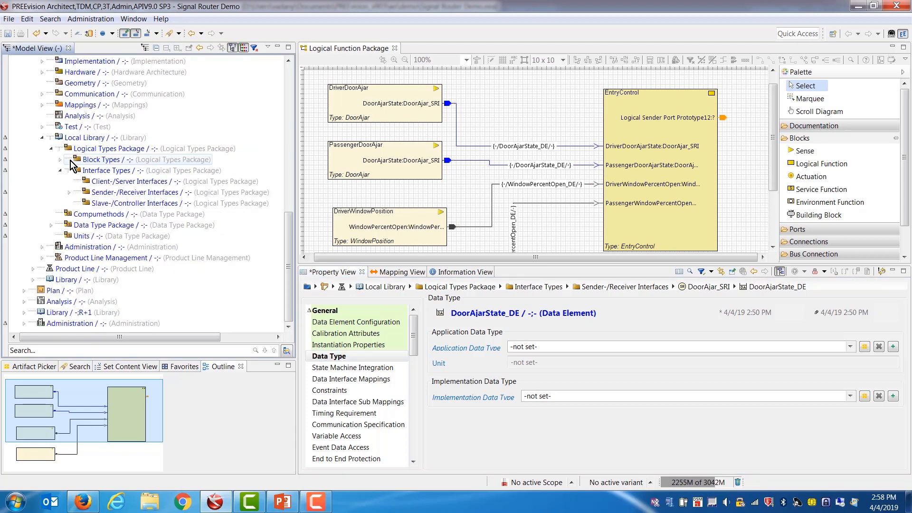
pyautogui.click(99, 216)
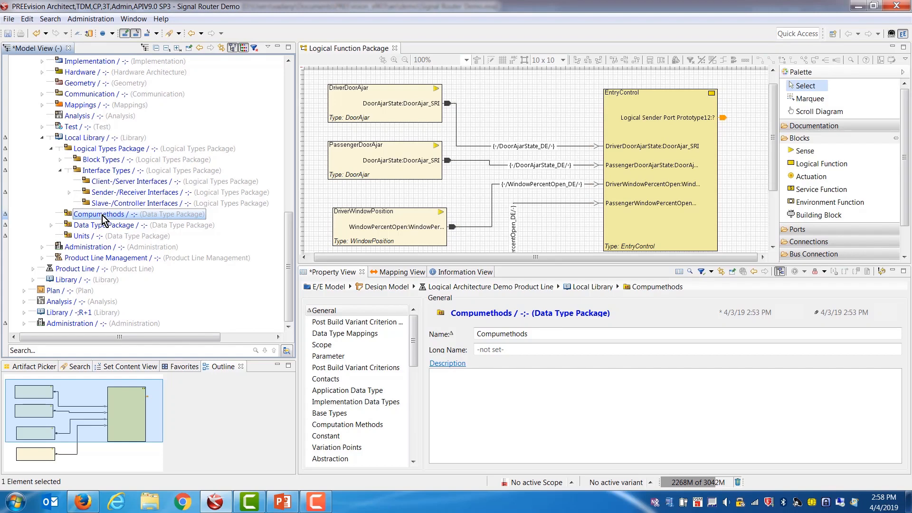
pyautogui.rightClick(104, 220)
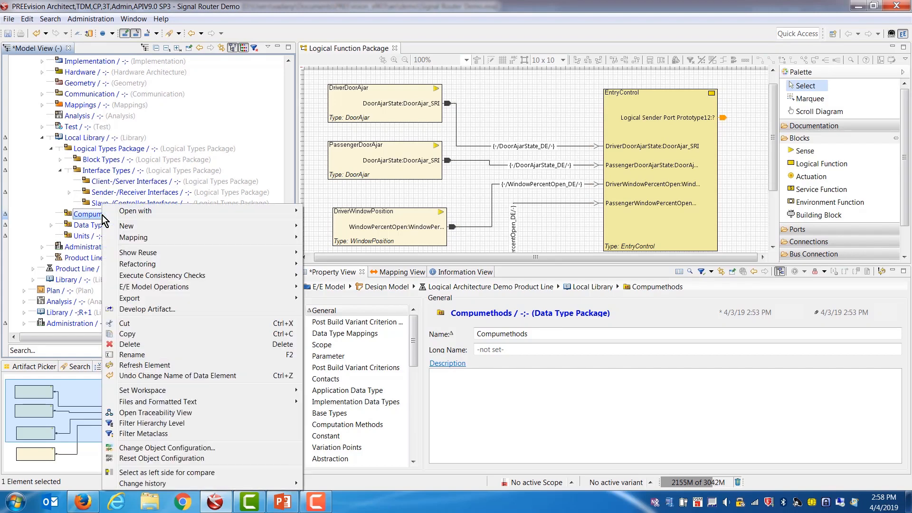
pyautogui.moveTo(127, 227)
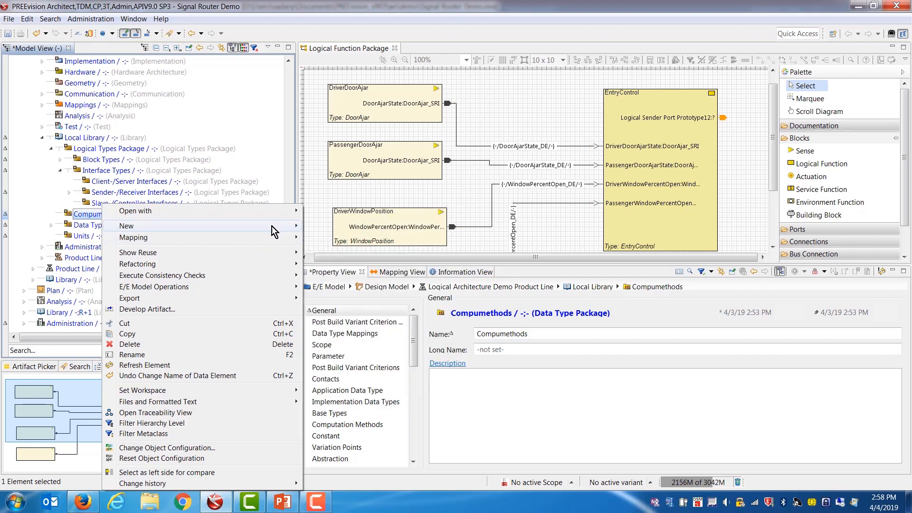
pyautogui.click(346, 247)
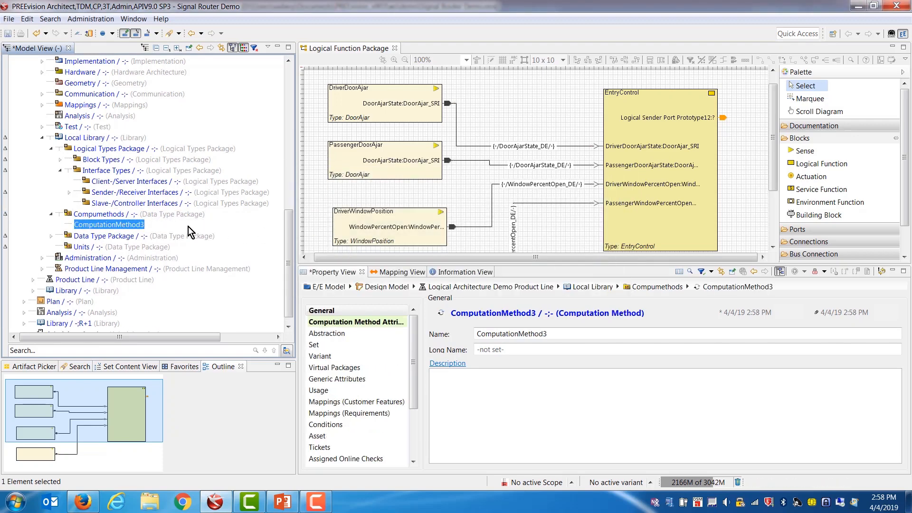
# Step: Rename the new computation method to DoorAjarState_CM and open its computation method attributes
pyautogui.moveTo(554, 332); pyautogui.dragTo(447, 326)
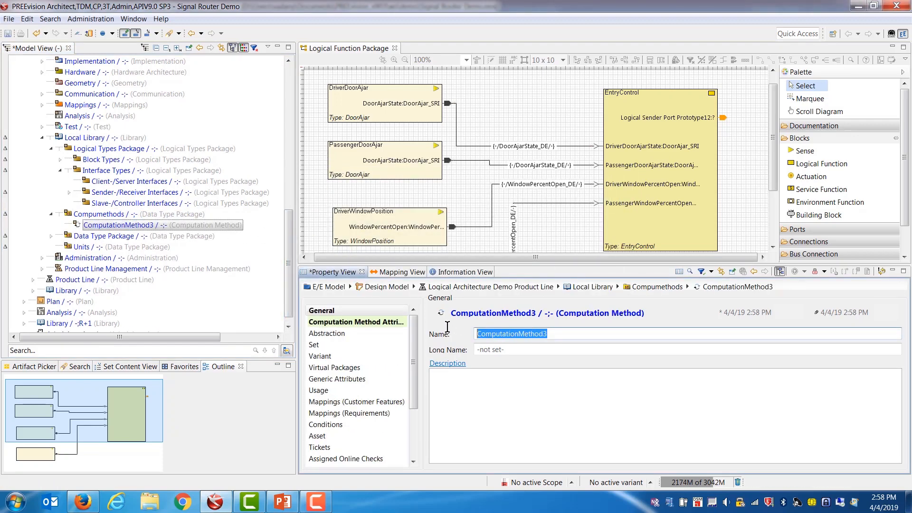
pyautogui.write('Door')
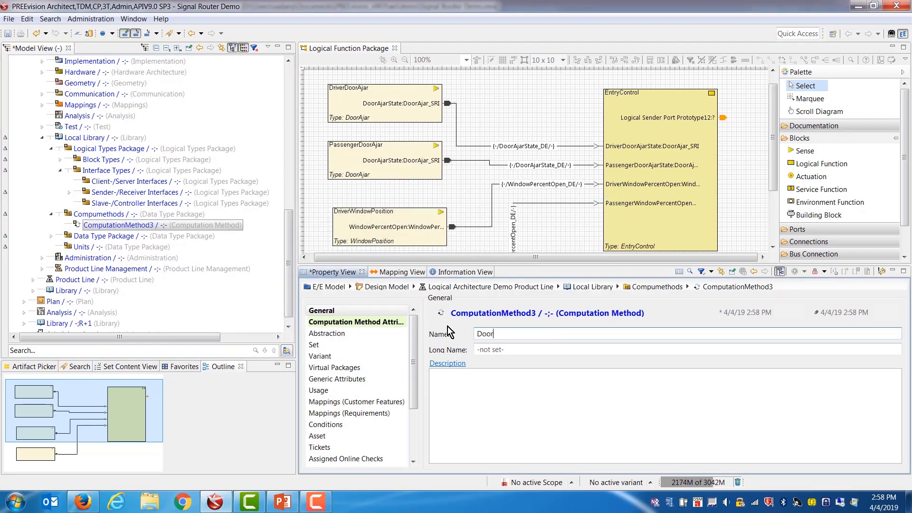
pyautogui.write('AjarState_CM')
pyautogui.click(178, 226)
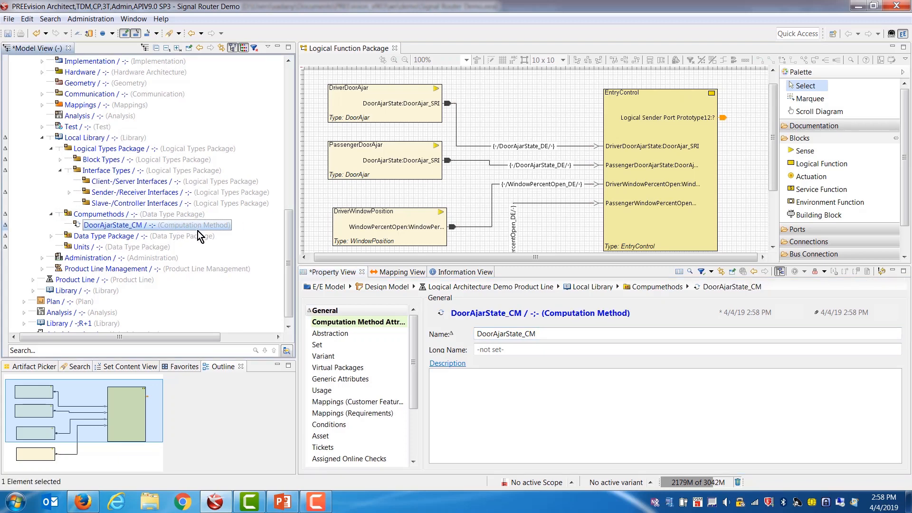
pyautogui.click(349, 323)
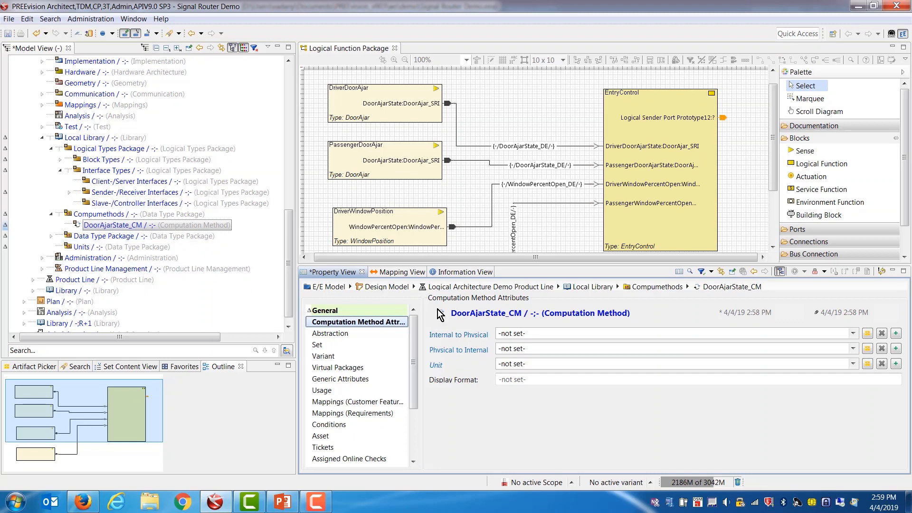
# Step: Create a Verbal Table Conversion as the Internal to Physical conversion, with DoorAjarState_CM in the Local Library's Compumethods package as its target context
pyautogui.click(896, 334)
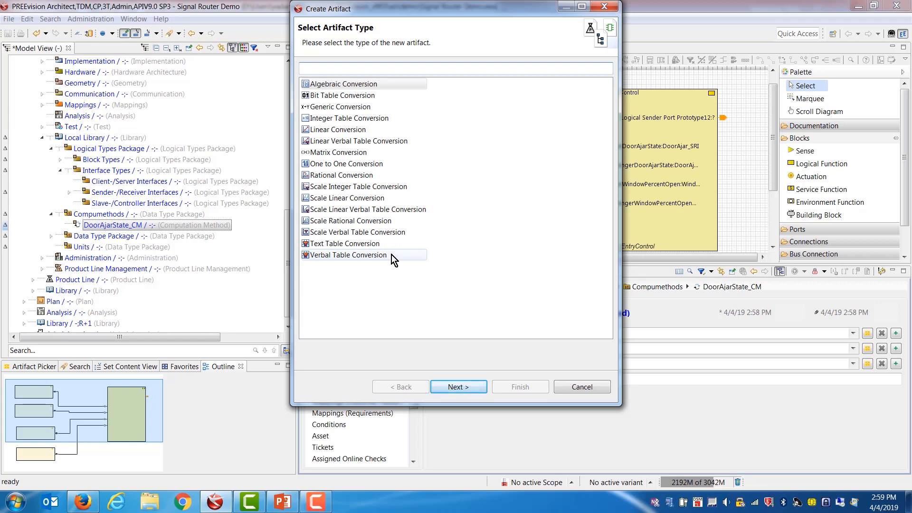
pyautogui.click(377, 257)
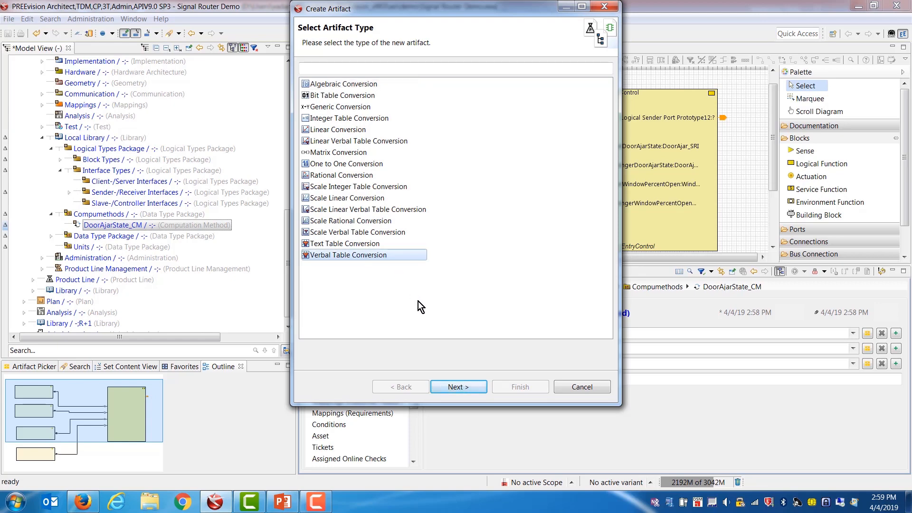
pyautogui.click(457, 386)
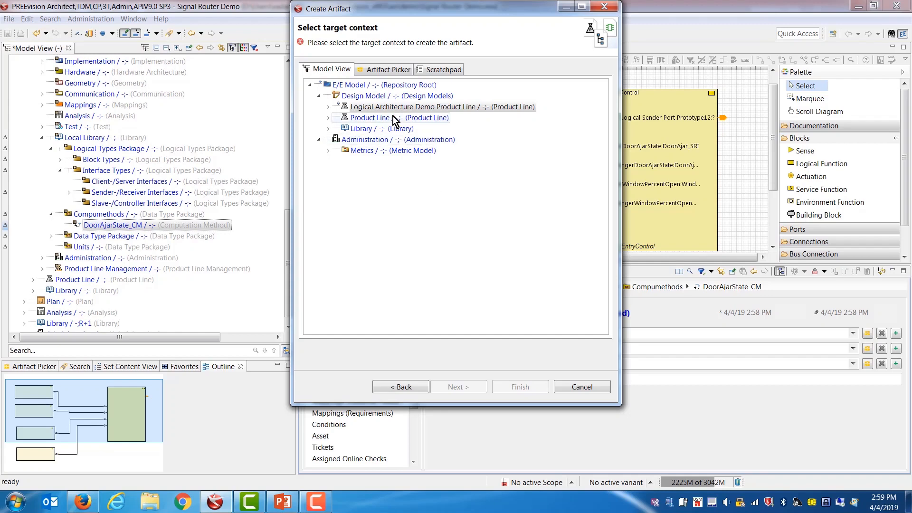
pyautogui.click(328, 107)
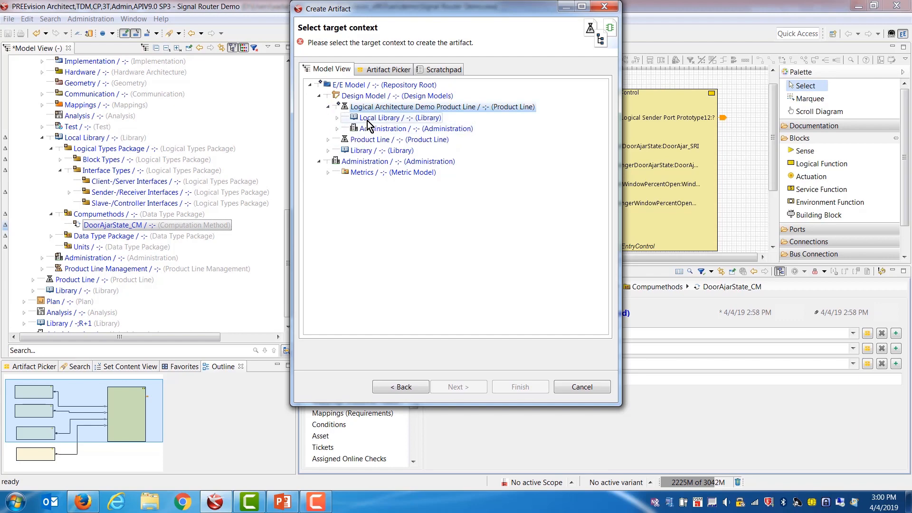
pyautogui.click(337, 117)
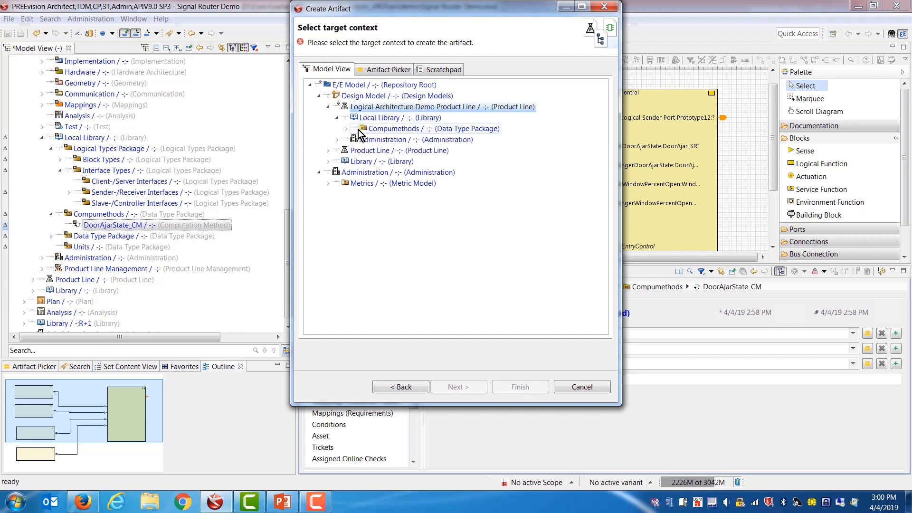
pyautogui.click(345, 128)
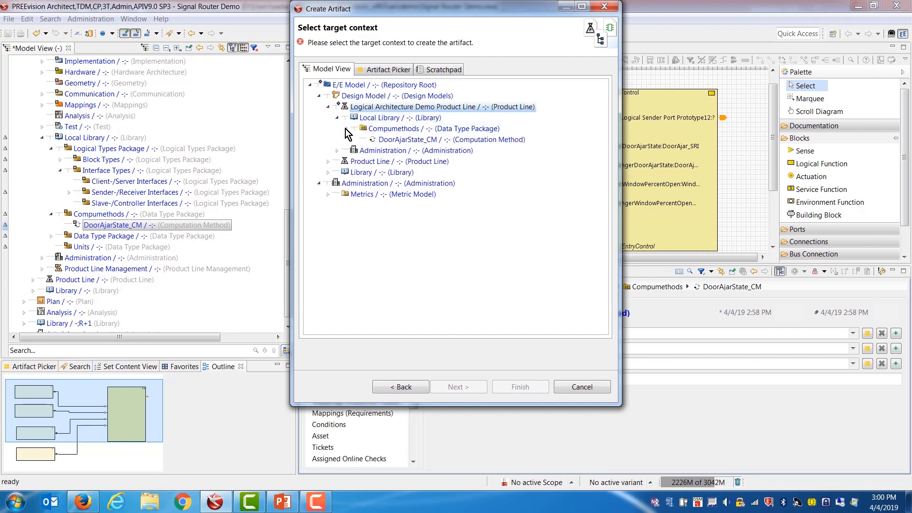
pyautogui.click(388, 140)
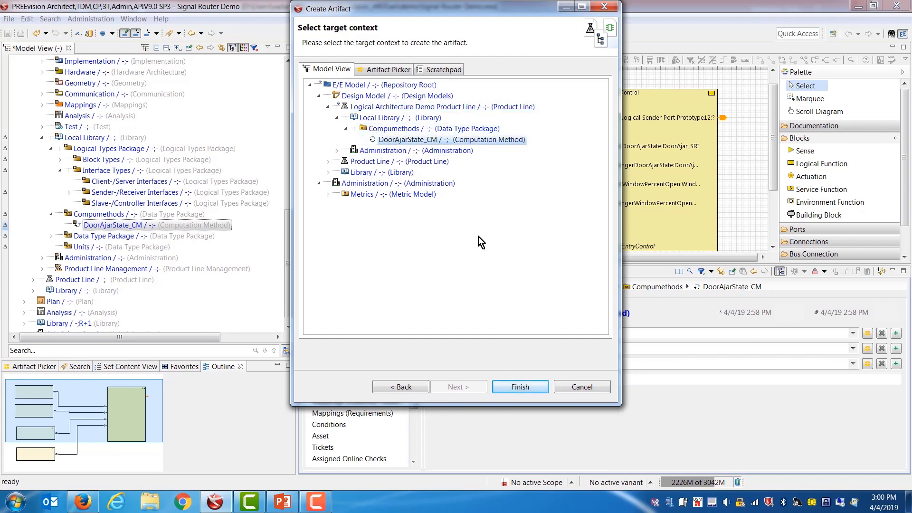
pyautogui.click(521, 387)
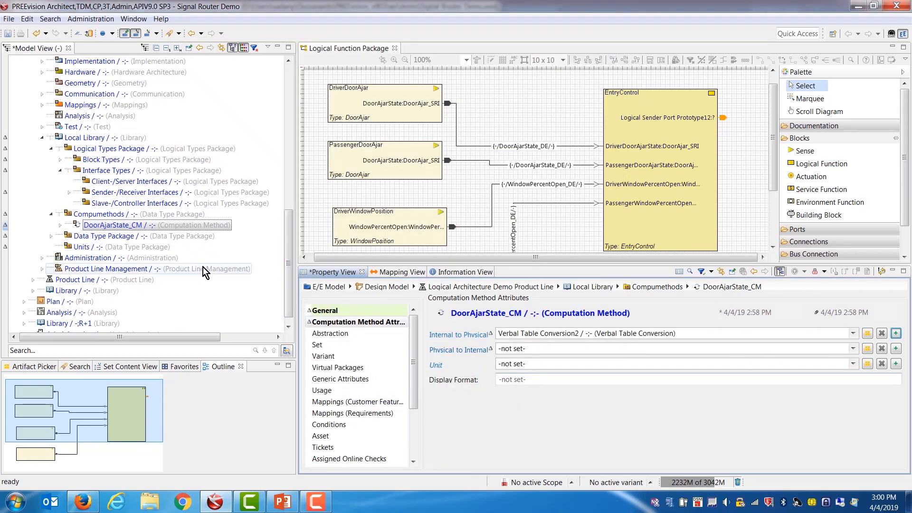
# Step: Rename the verbal table conversion under DoorAjarState_CM's Internal to Physical Conversion to DoorAjarStateTable
pyautogui.click(60, 225)
pyautogui.click(102, 236)
pyautogui.click(69, 236)
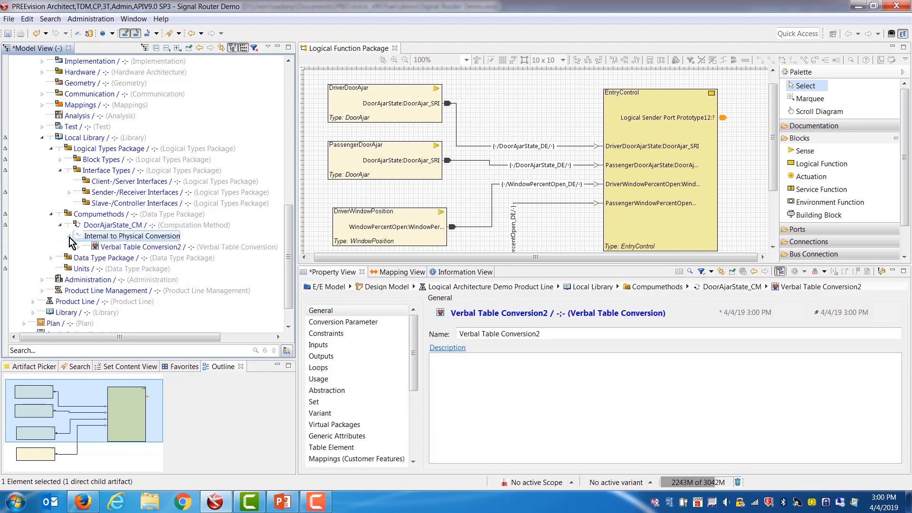
pyautogui.click(136, 246)
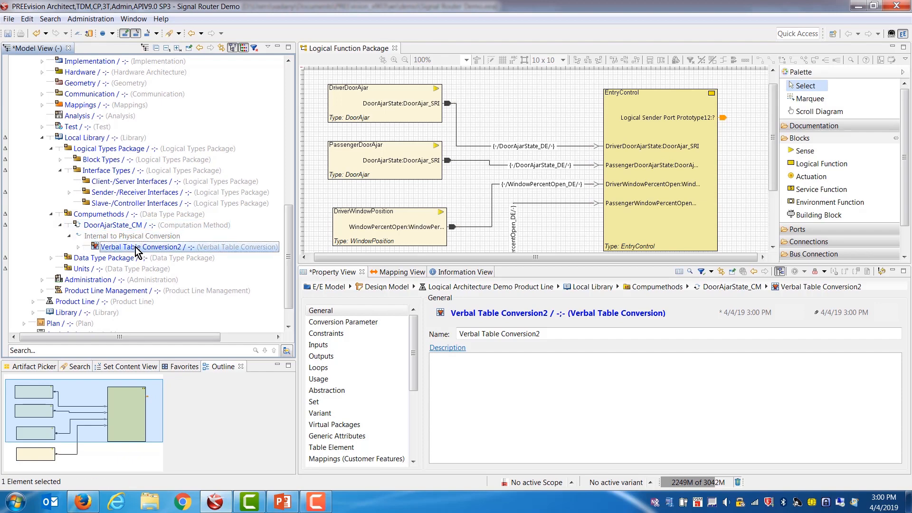
pyautogui.click(463, 334)
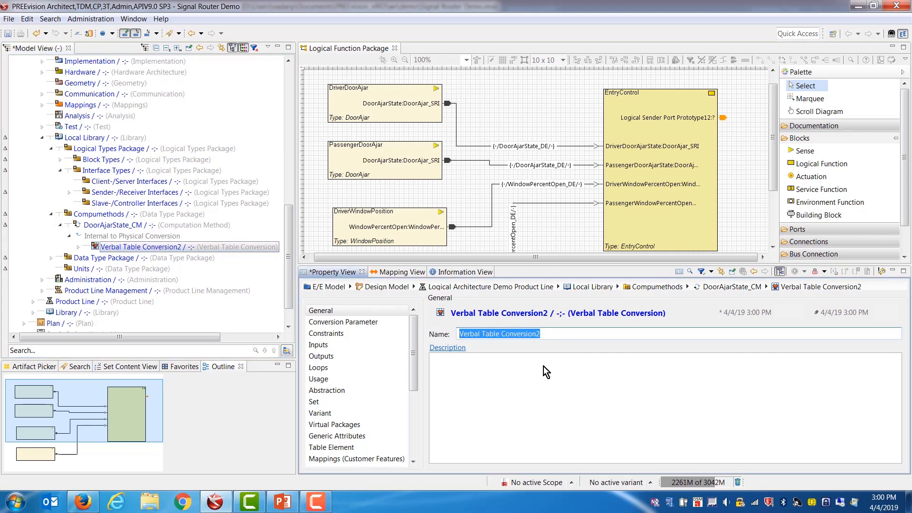
pyautogui.write('Dor')
pyautogui.press('BackSpace')
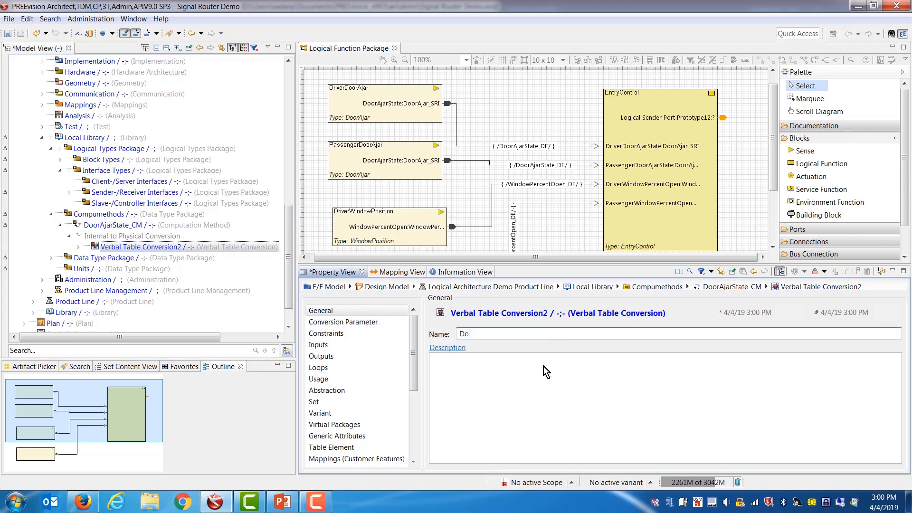
pyautogui.write('orAjarStateTable')
pyautogui.press('Return')
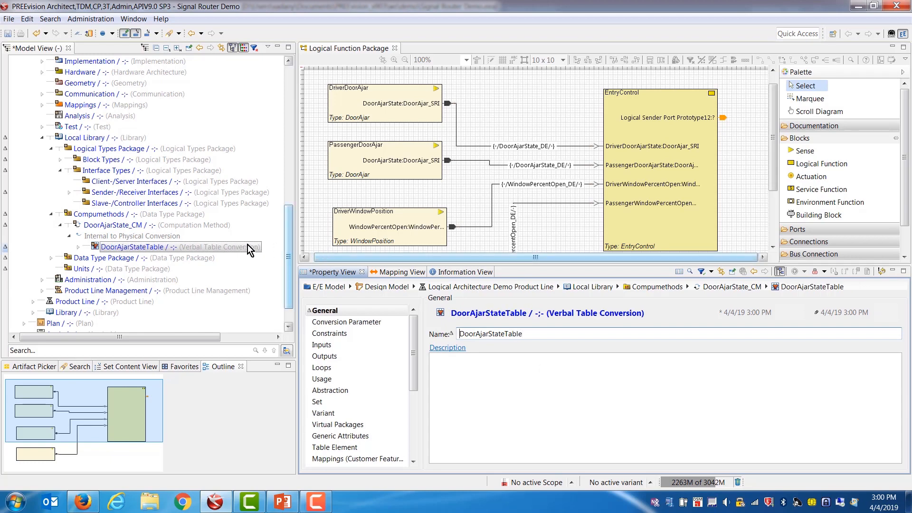
# Step: Add a table value named Unknown to DoorAjarStateTable's conversion parameters, with minimum 0 and maximum 0
pyautogui.click(174, 248)
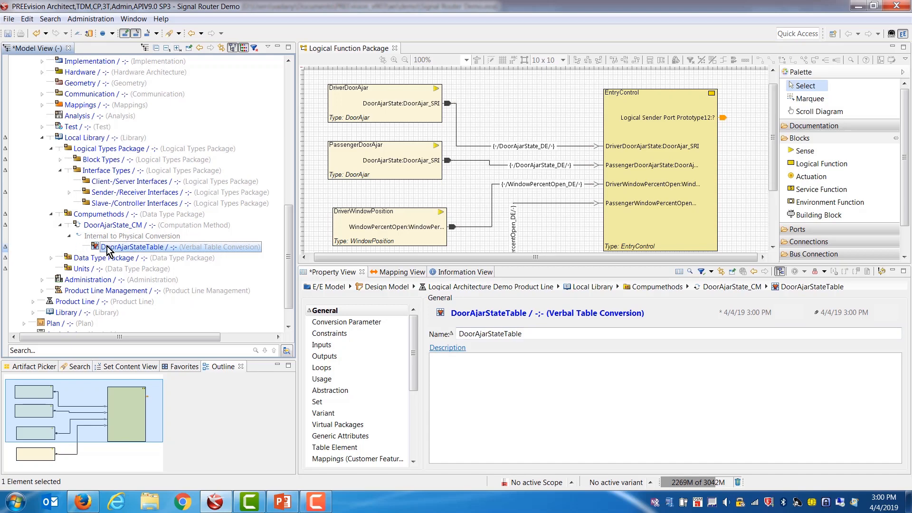
pyautogui.click(360, 323)
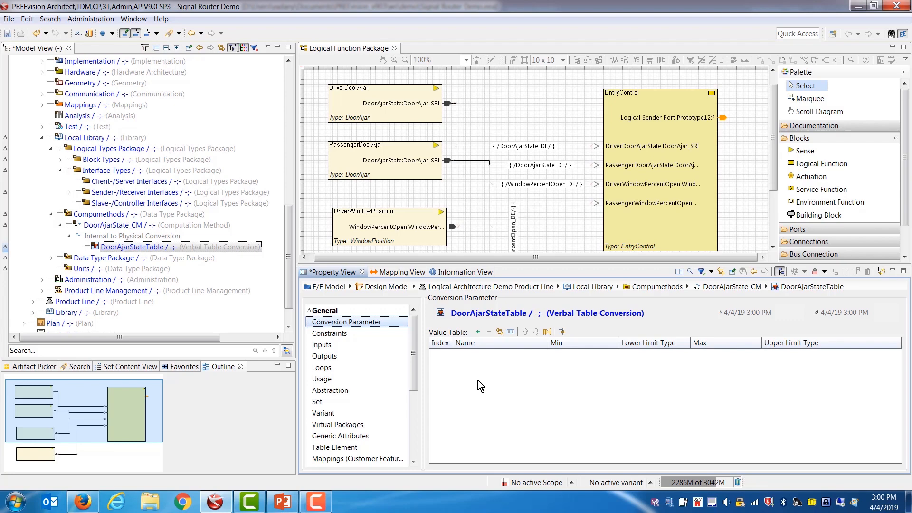
pyautogui.click(478, 333)
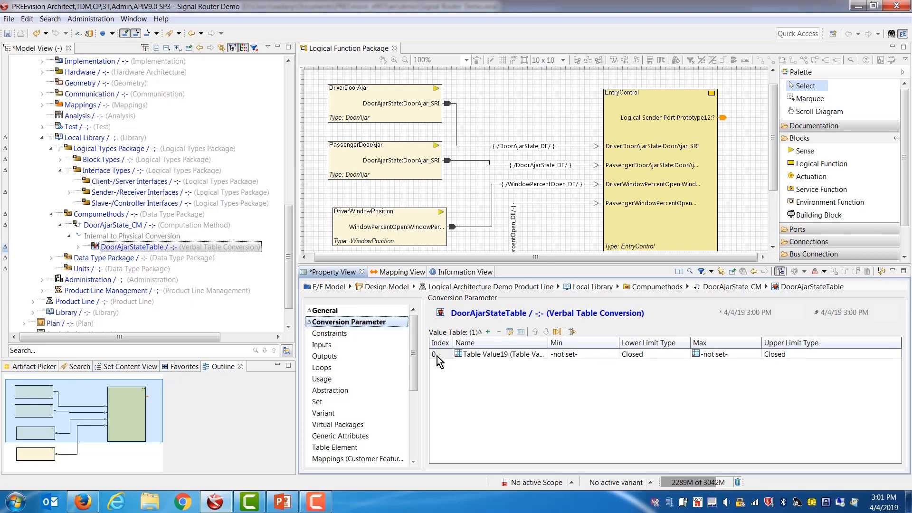
pyautogui.click(477, 354)
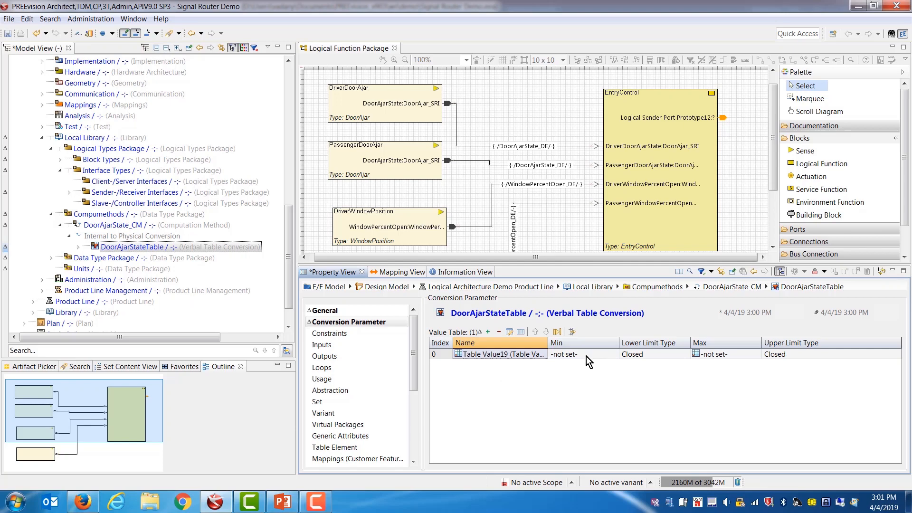
pyautogui.click(495, 355)
pyautogui.write('Unknown')
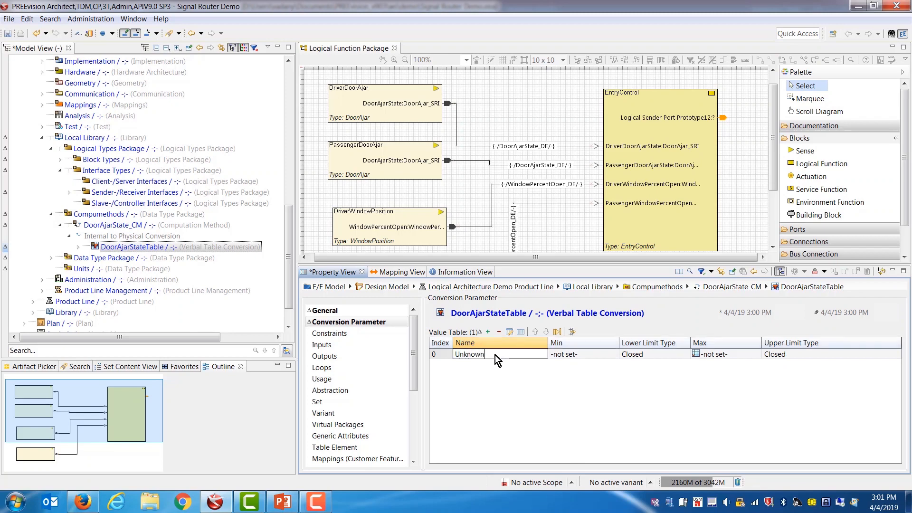
pyautogui.click(576, 353)
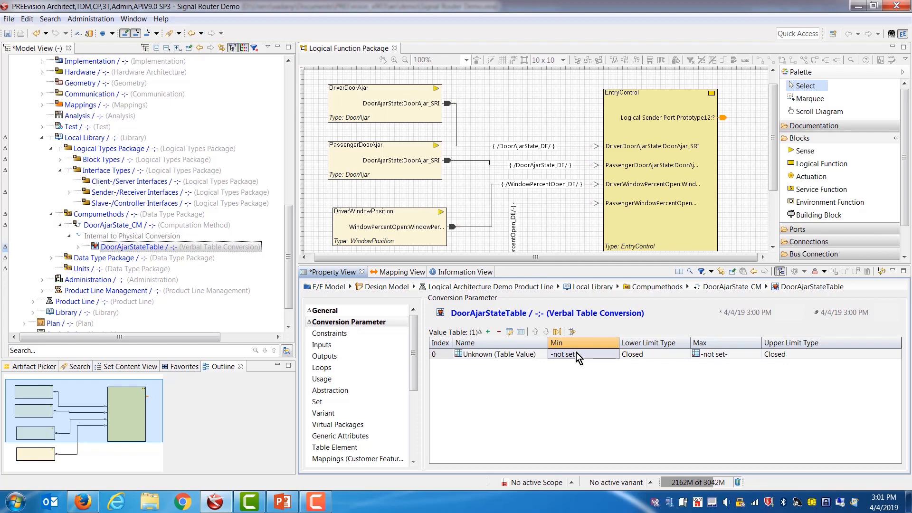
pyautogui.write('0')
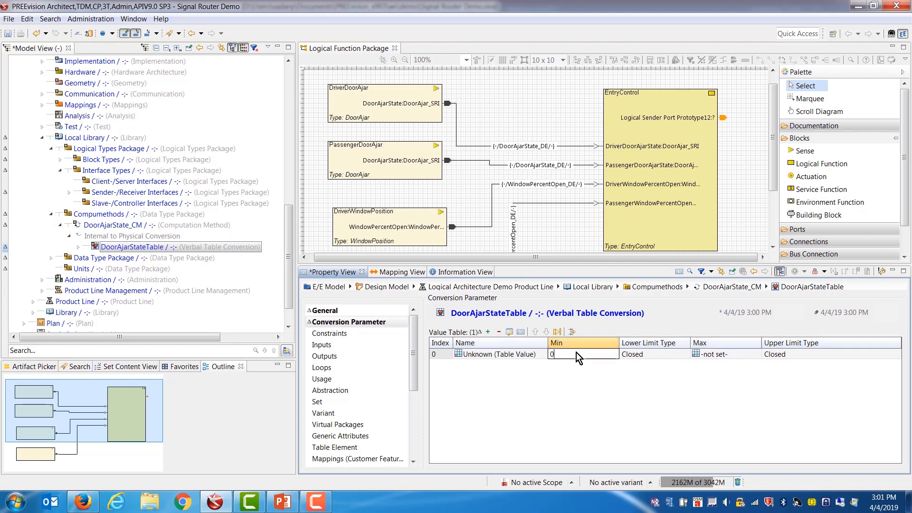
pyautogui.click(702, 354)
pyautogui.write('0')
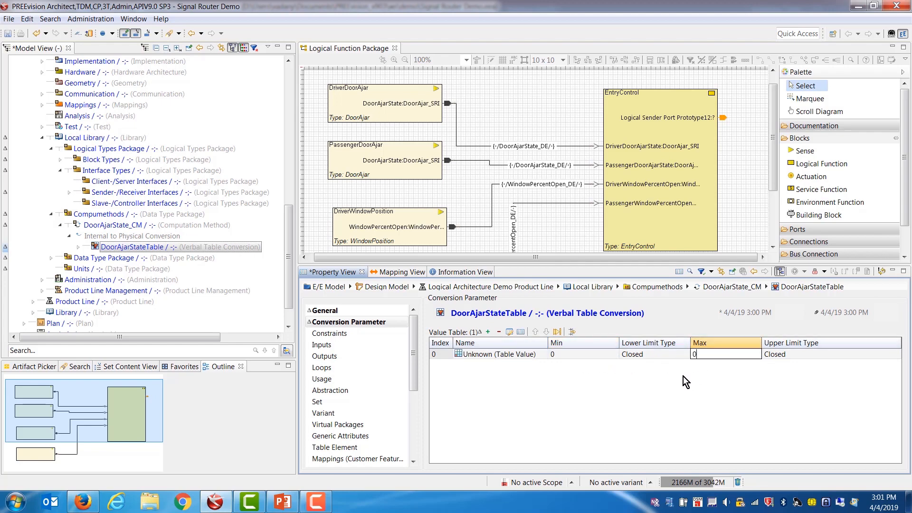
pyautogui.click(683, 375)
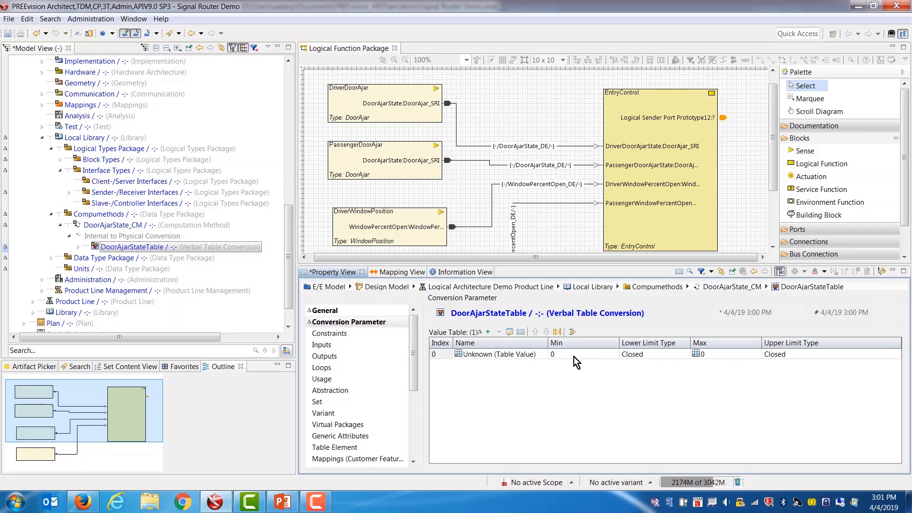
# Step: Add a second table value named Closed to DoorAjarStateTable, with minimum 1 and maximum 1
pyautogui.click(489, 332)
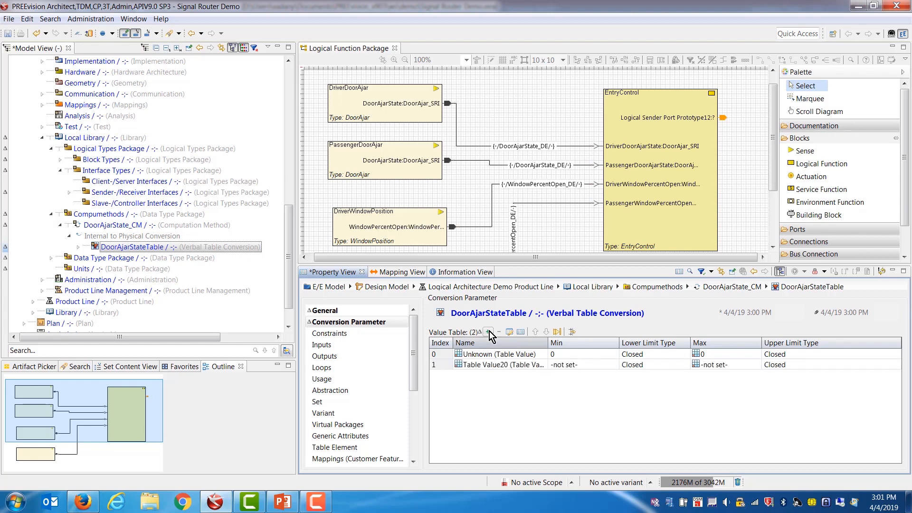
pyautogui.click(494, 365)
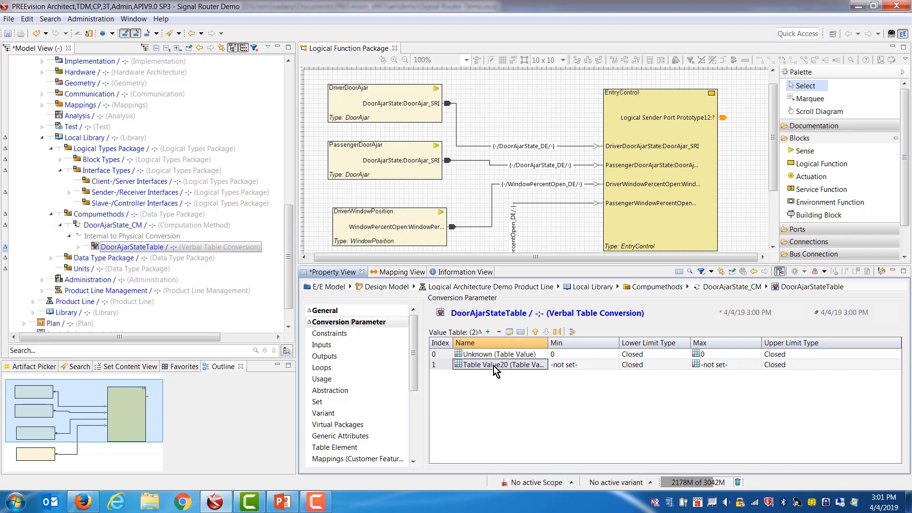
pyautogui.click(494, 364)
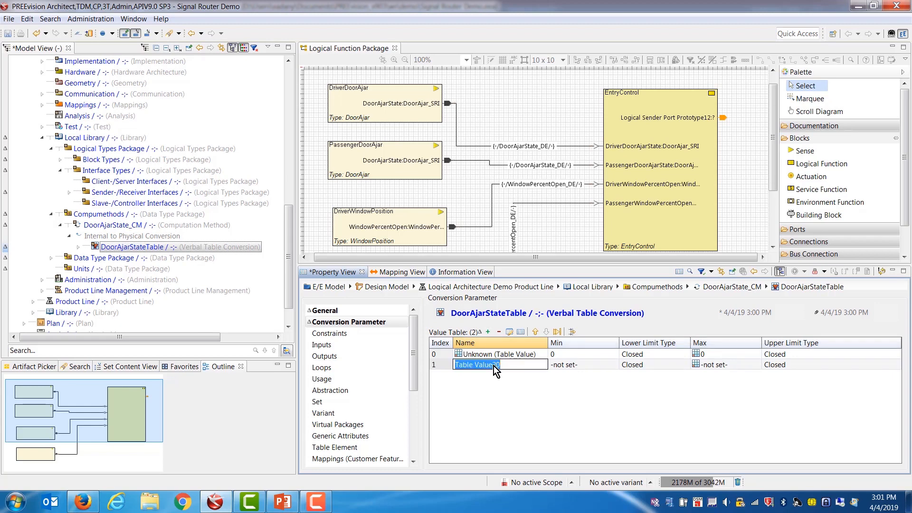
pyautogui.write('Closed')
pyautogui.click(570, 366)
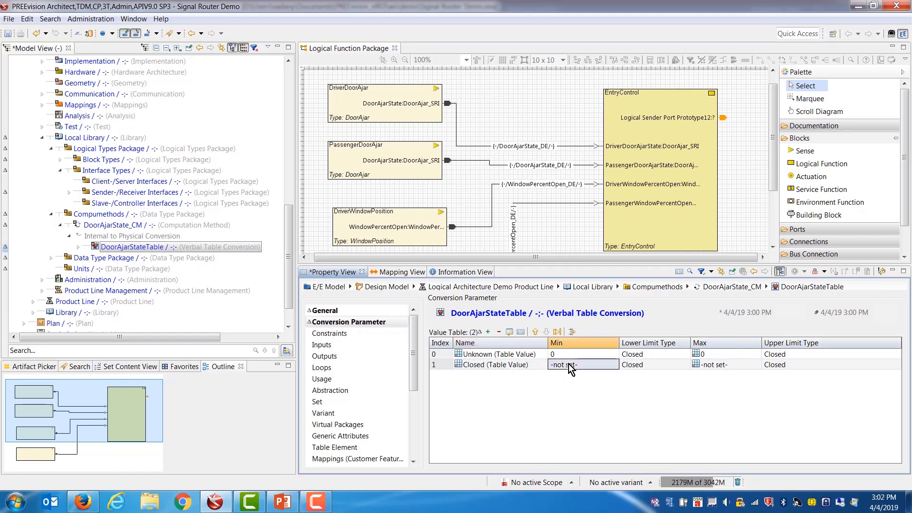
pyautogui.write('1')
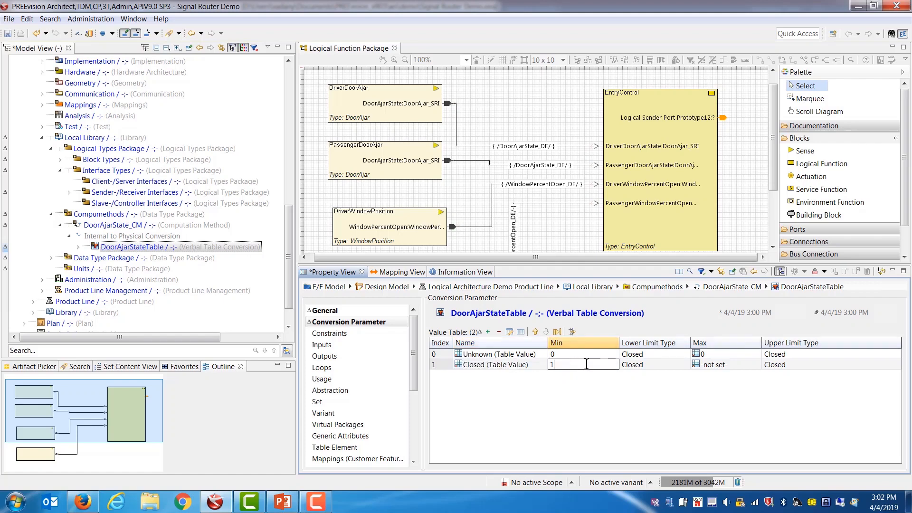
pyautogui.click(713, 364)
pyautogui.write('1')
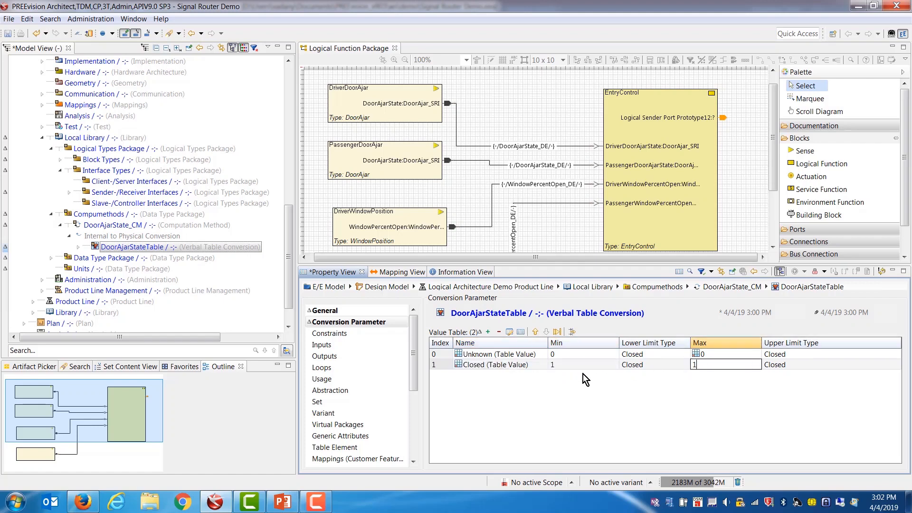
pyautogui.click(534, 377)
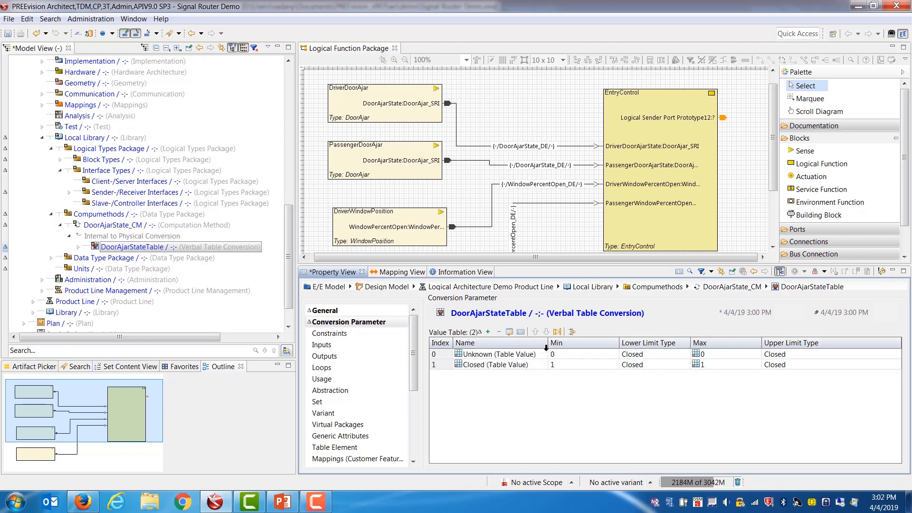
# Step: Add two more table values to DoorAjarStateTable, named Open and Ajar
pyautogui.click(487, 332)
pyautogui.click(481, 374)
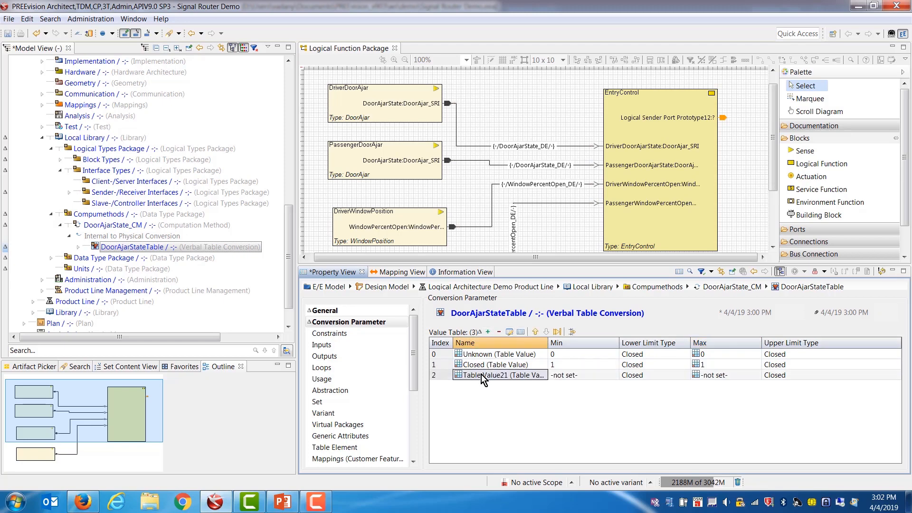
pyautogui.write('Open')
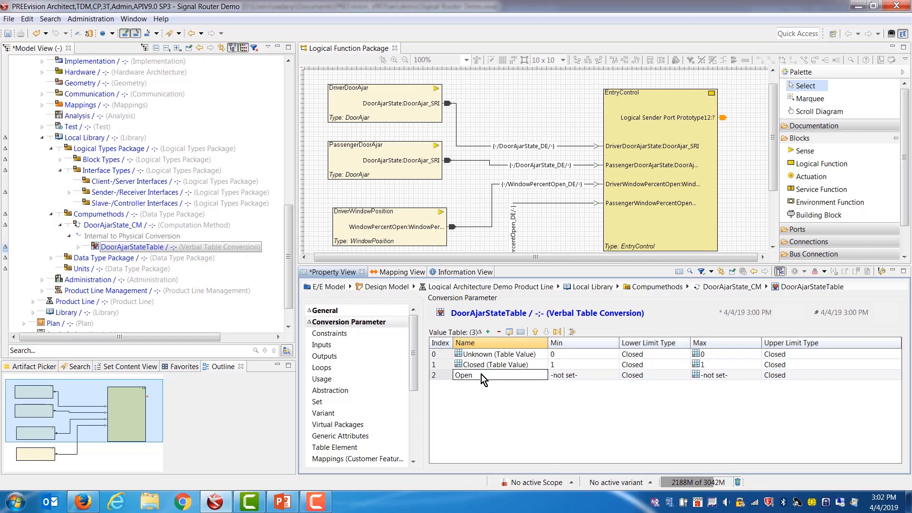
pyautogui.press('Return')
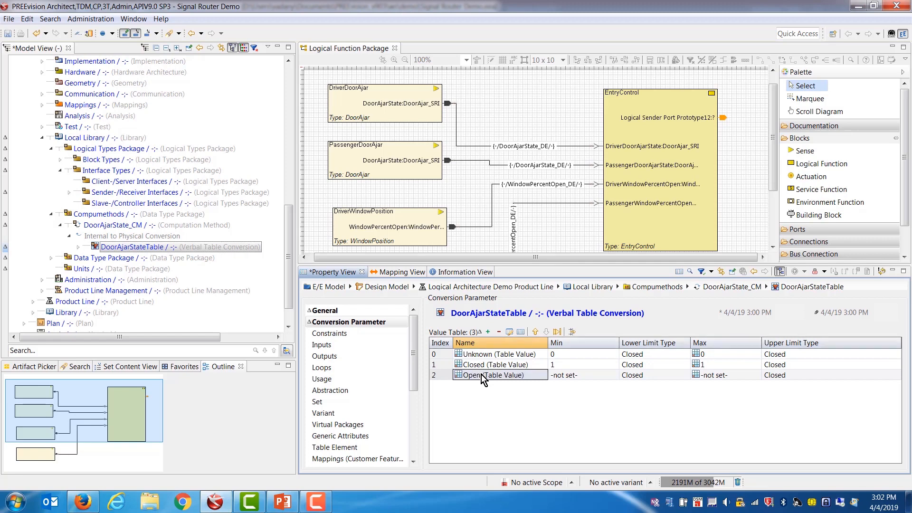
pyautogui.click(488, 332)
pyautogui.click(489, 385)
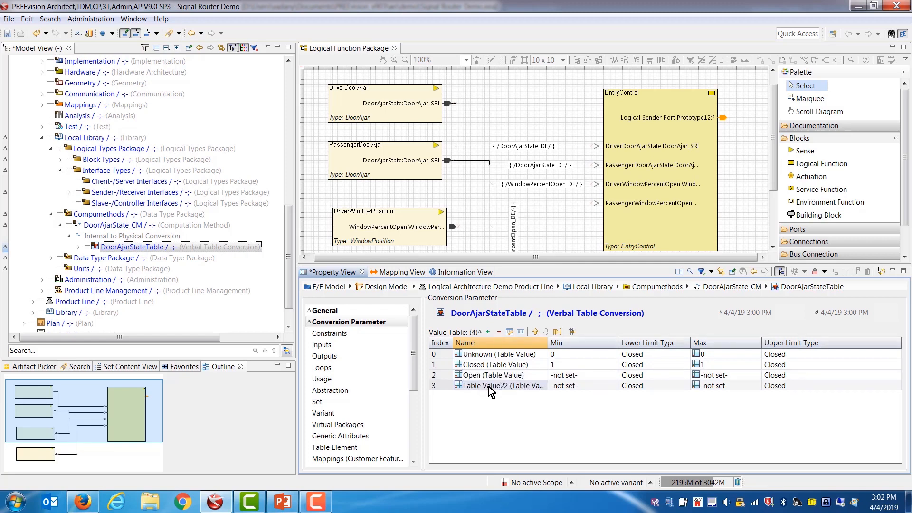
pyautogui.write('Aja')
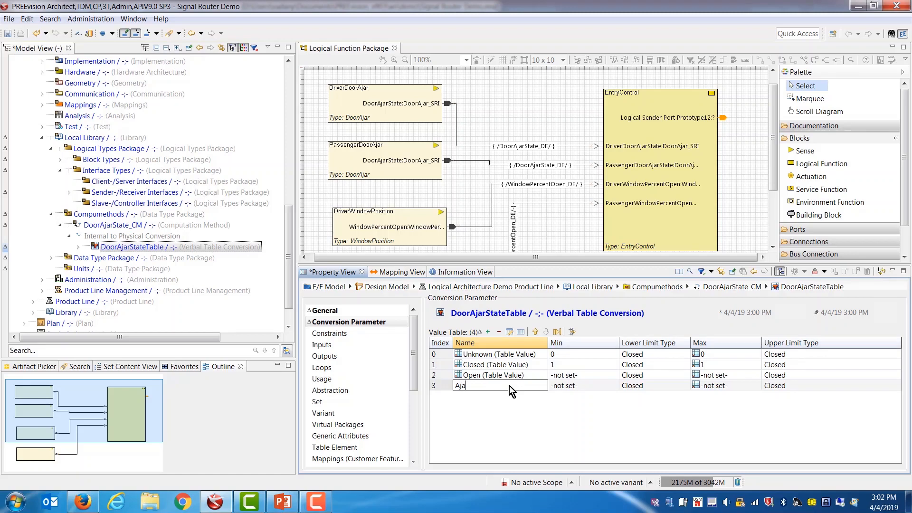
pyautogui.write('r')
# Step: Set minimum and maximum to 2 for the Open table value and to 3 for the Ajar table value
pyautogui.click(573, 375)
pyautogui.write('2')
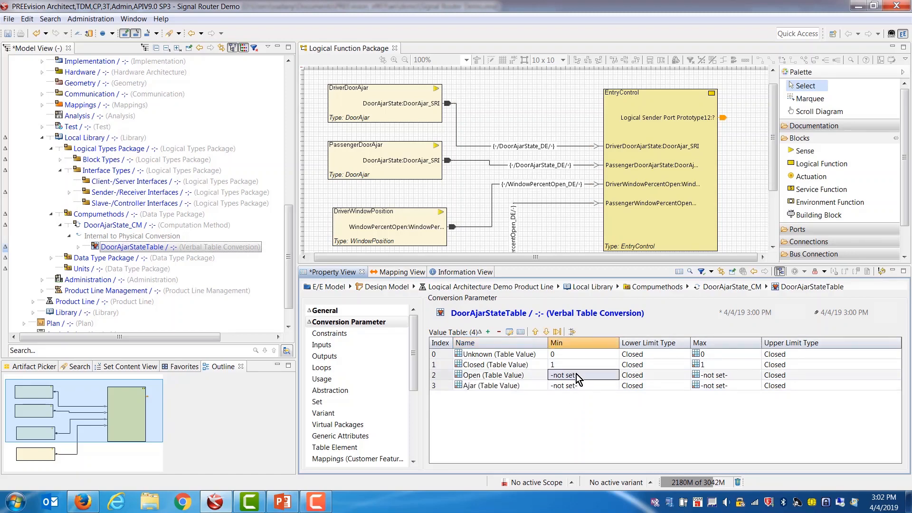
pyautogui.press('Return')
pyautogui.click(703, 375)
pyautogui.write('2')
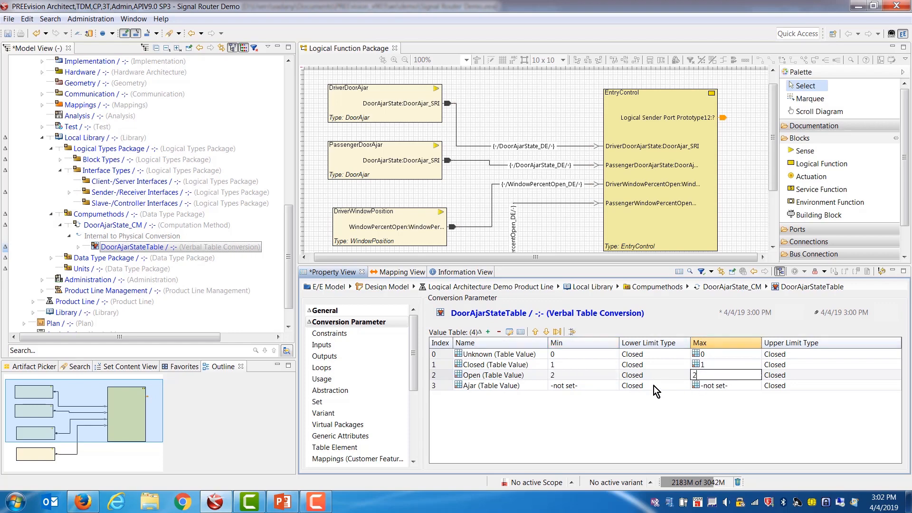
pyautogui.click(574, 385)
pyautogui.write('3')
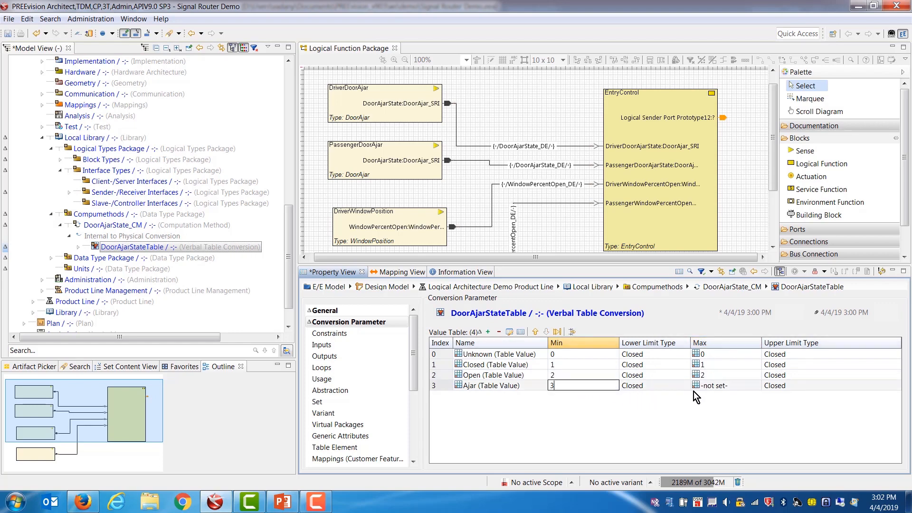
pyautogui.click(710, 386)
pyautogui.write('3')
pyautogui.click(557, 398)
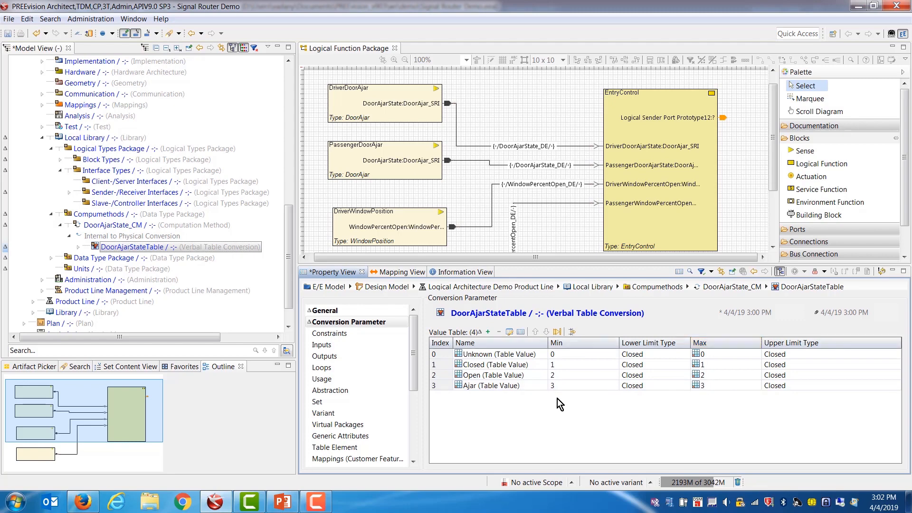
# Step: Add a fifth table value named Failed to DoorAjarStateTable
pyautogui.click(488, 331)
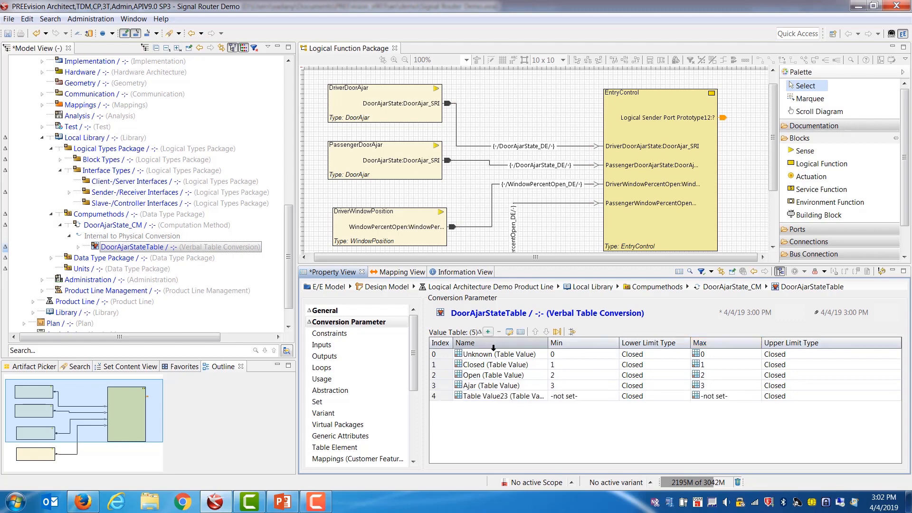
pyautogui.click(497, 400)
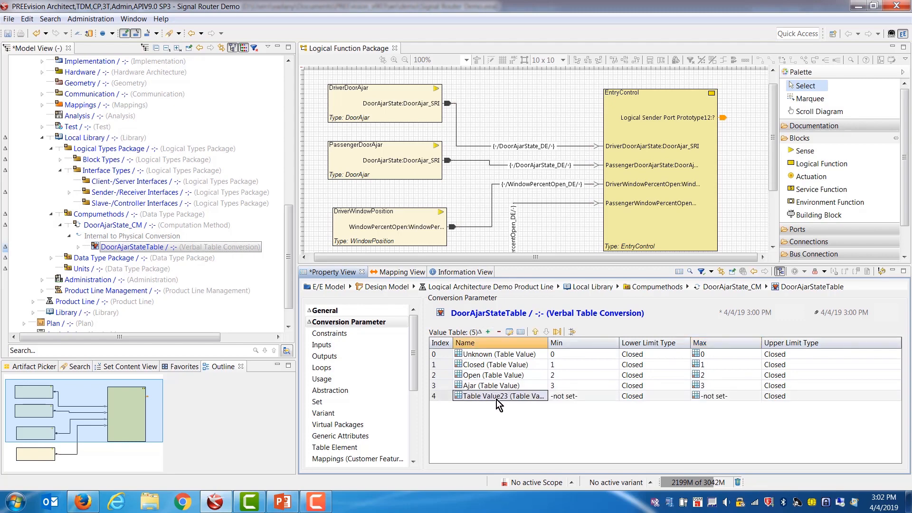
pyautogui.write('Faile')
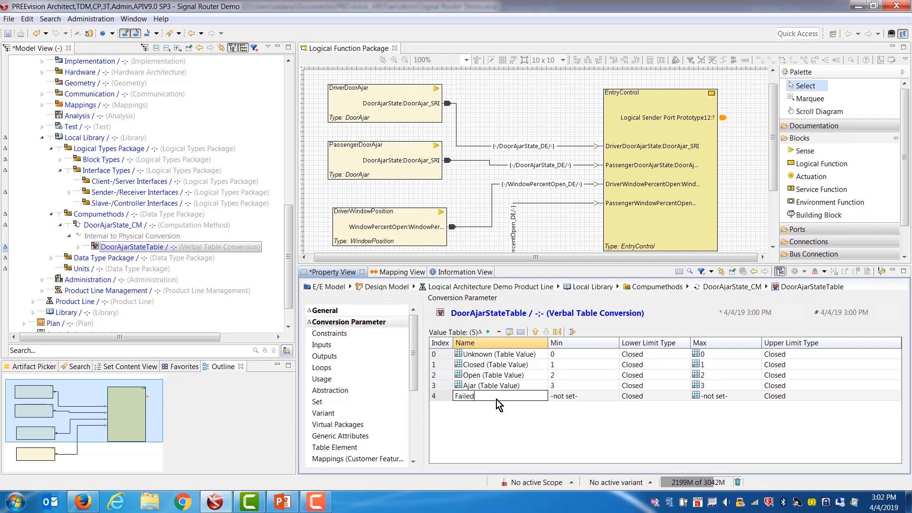
pyautogui.write('d')
# Step: Set both the minimum and maximum of the Failed table value to 4
pyautogui.click(565, 395)
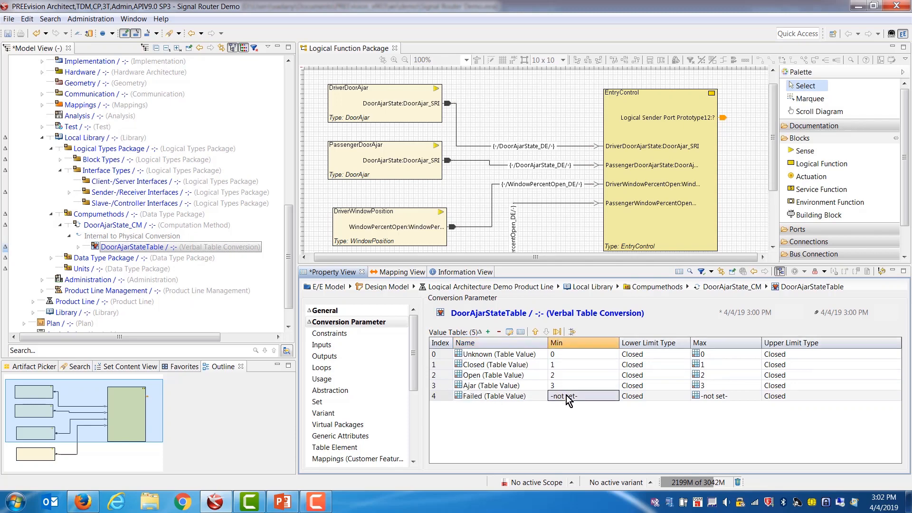
pyautogui.write('4')
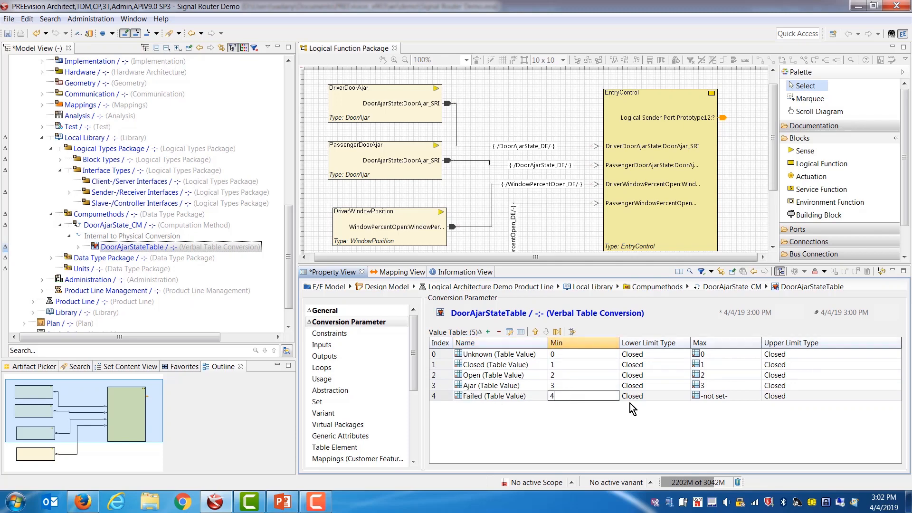
pyautogui.click(702, 397)
pyautogui.click(700, 408)
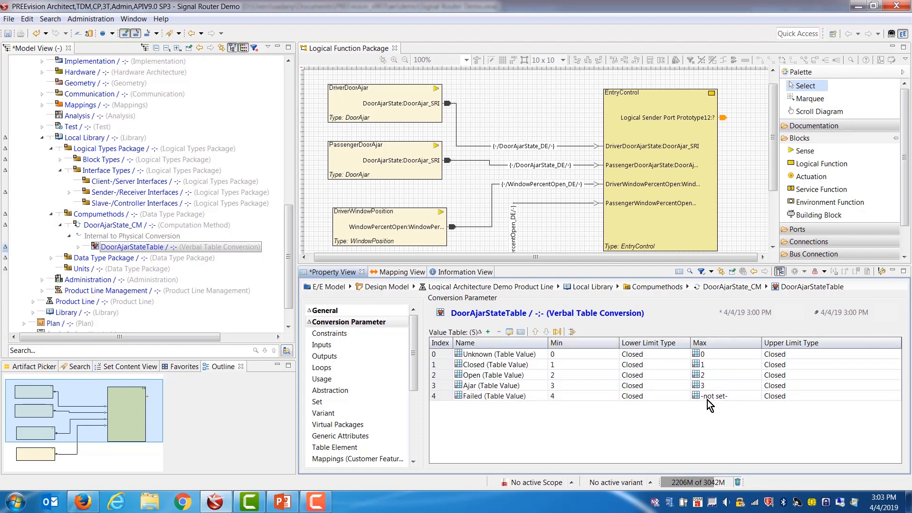
pyautogui.click(708, 398)
pyautogui.write('4')
pyautogui.click(640, 432)
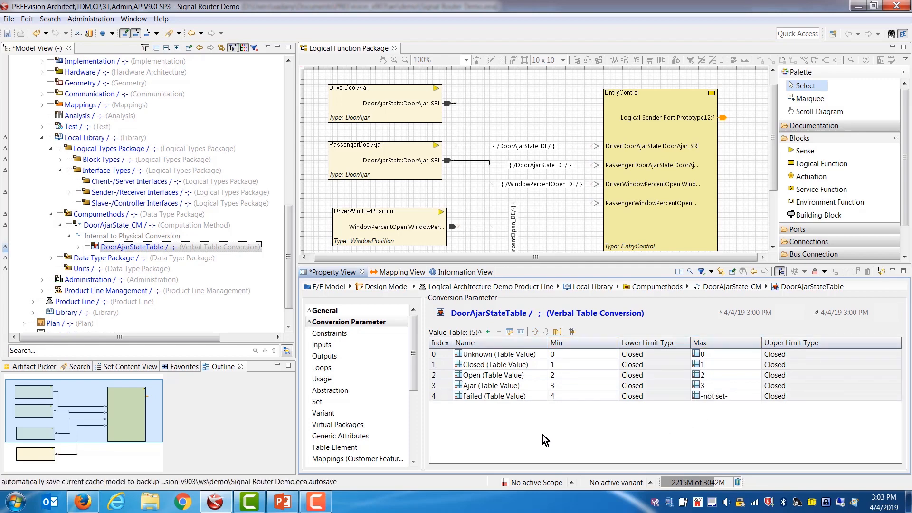
pyautogui.click(709, 396)
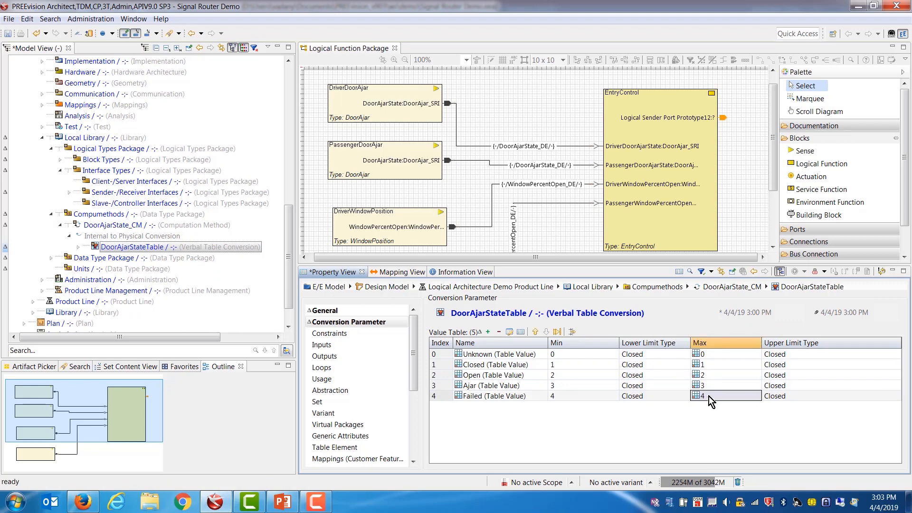
pyautogui.click(692, 415)
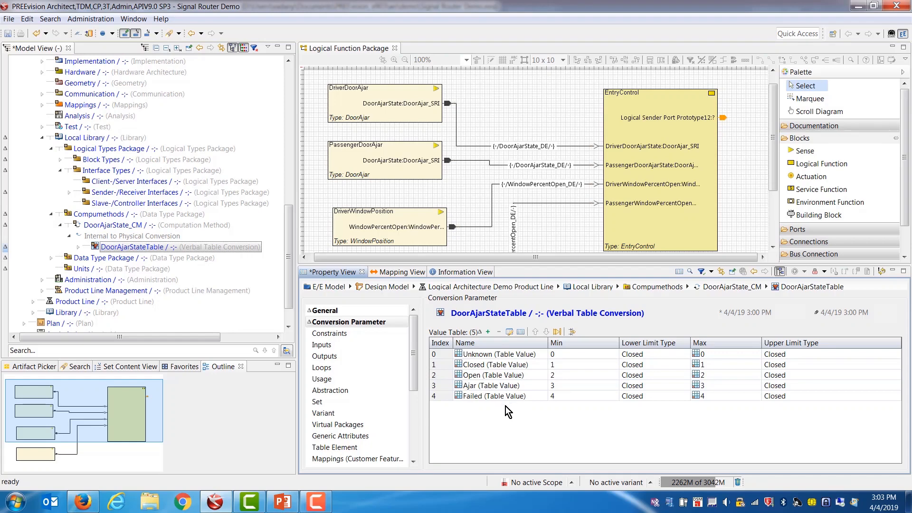
# Step: Create an Application Value Type in the Local Library's Application Data Types package as the application data type of DoorAjarState_DE
pyautogui.click(138, 226)
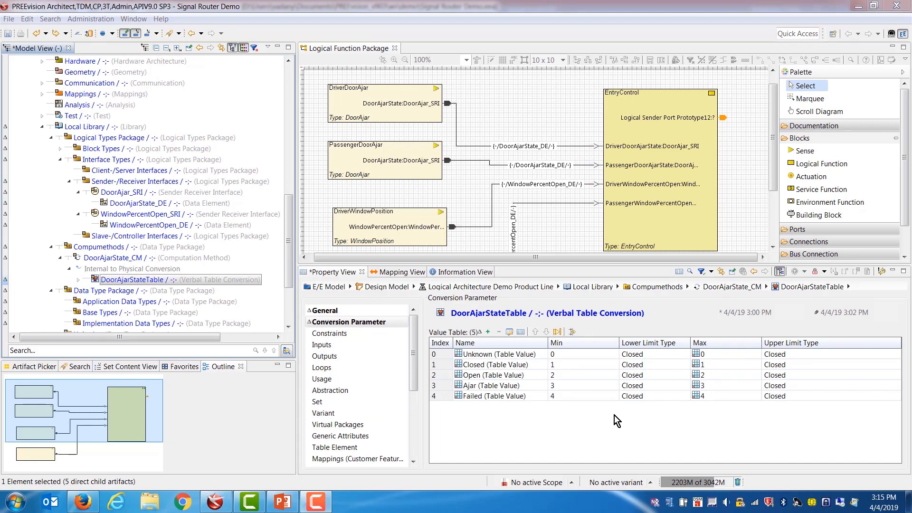
pyautogui.click(174, 204)
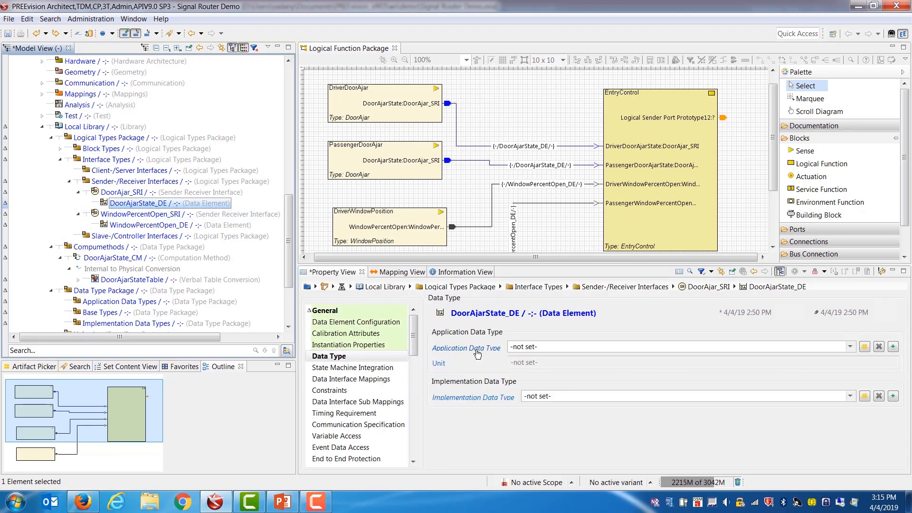
pyautogui.click(893, 347)
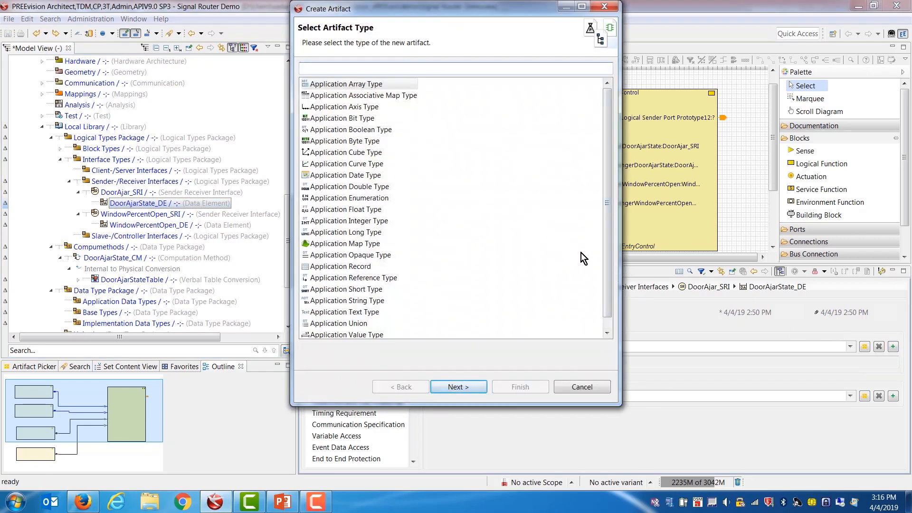
pyautogui.moveTo(606, 257); pyautogui.dragTo(605, 268)
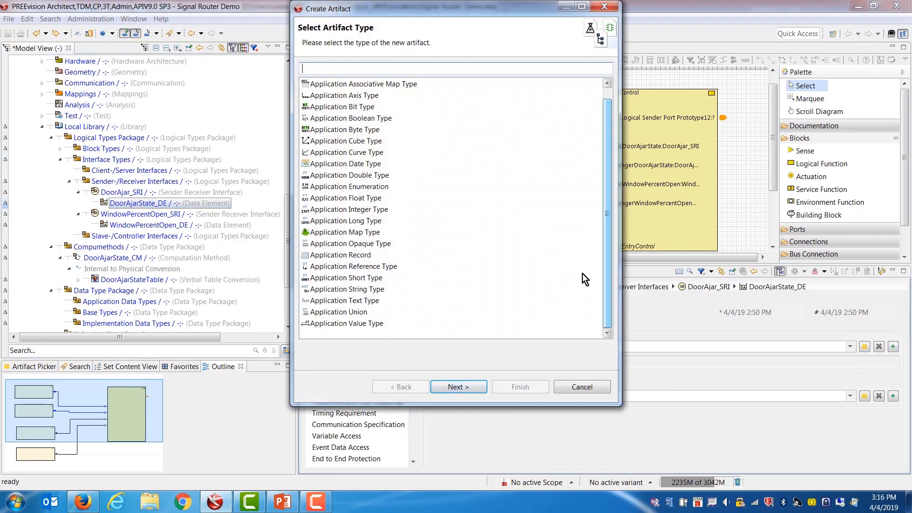
pyautogui.click(368, 323)
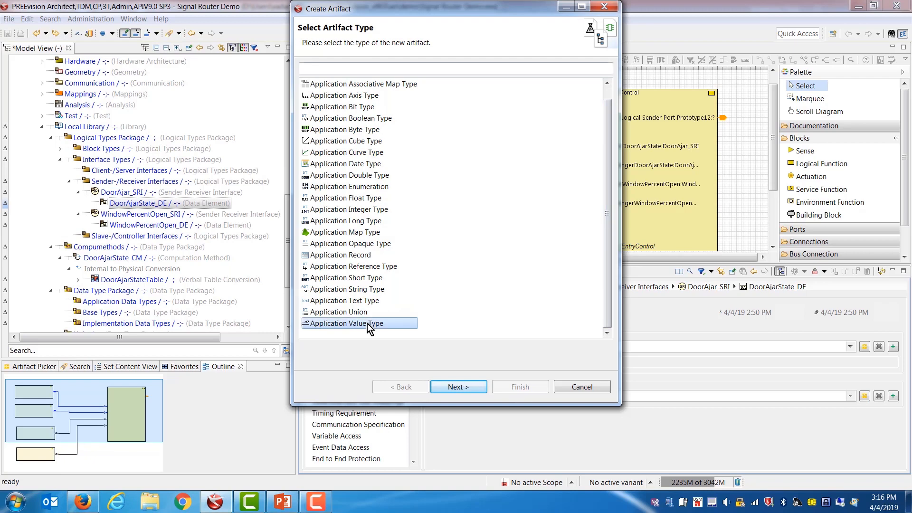
pyautogui.click(458, 387)
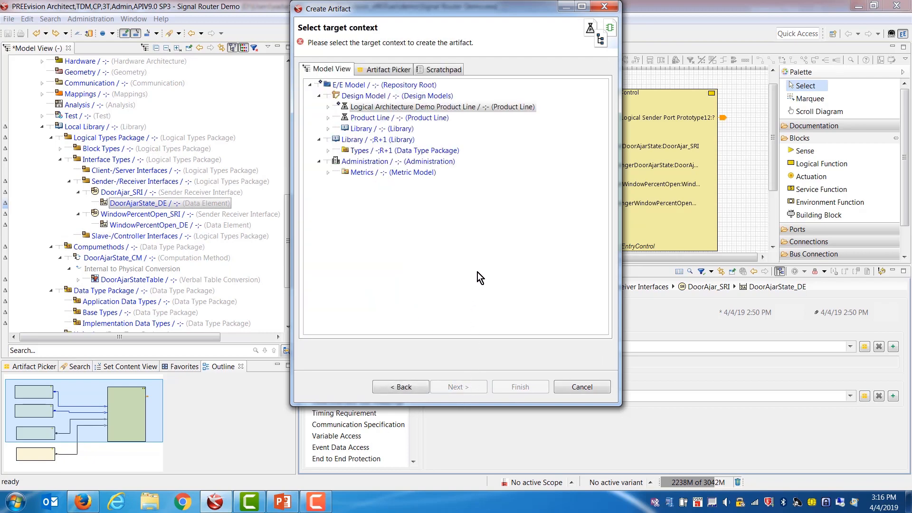
pyautogui.click(328, 107)
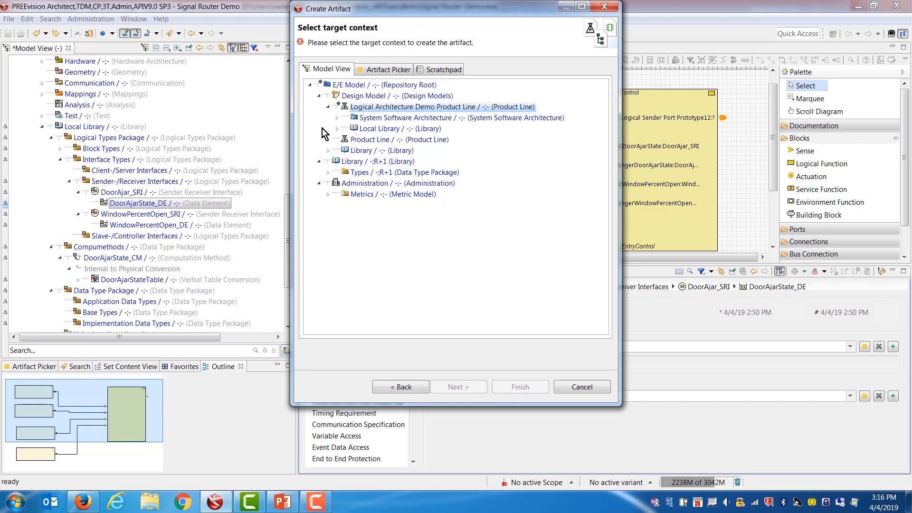
pyautogui.click(337, 129)
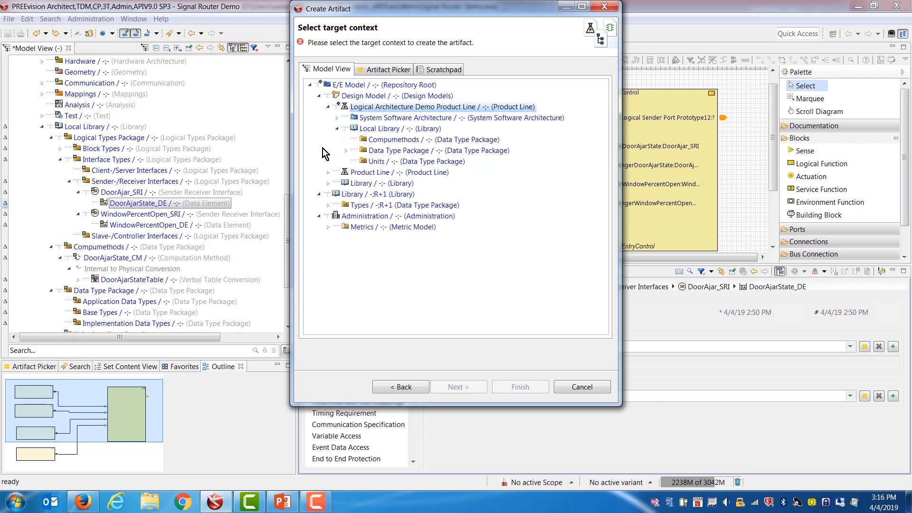
pyautogui.click(346, 151)
pyautogui.click(392, 163)
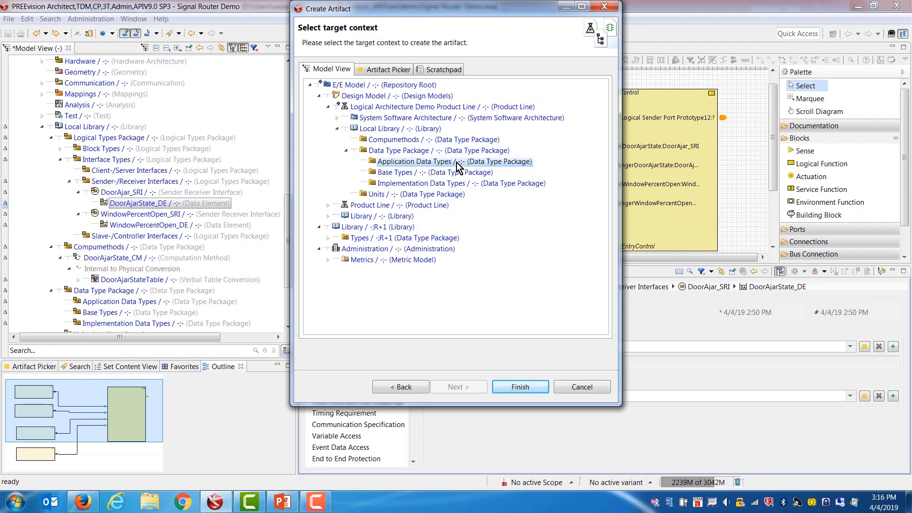
pyautogui.click(522, 387)
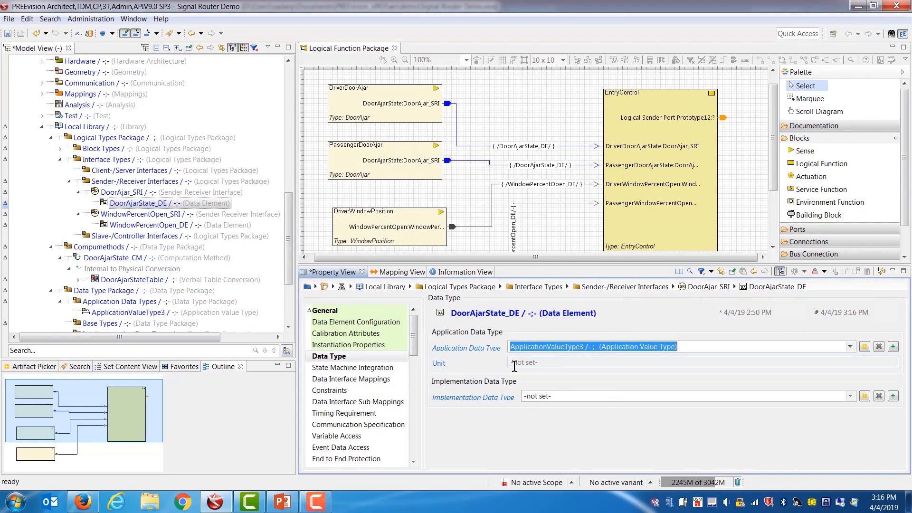
# Step: Rename the new application value type of DoorAjarState_DE to DoorAjarState_ADT
pyautogui.click(488, 349)
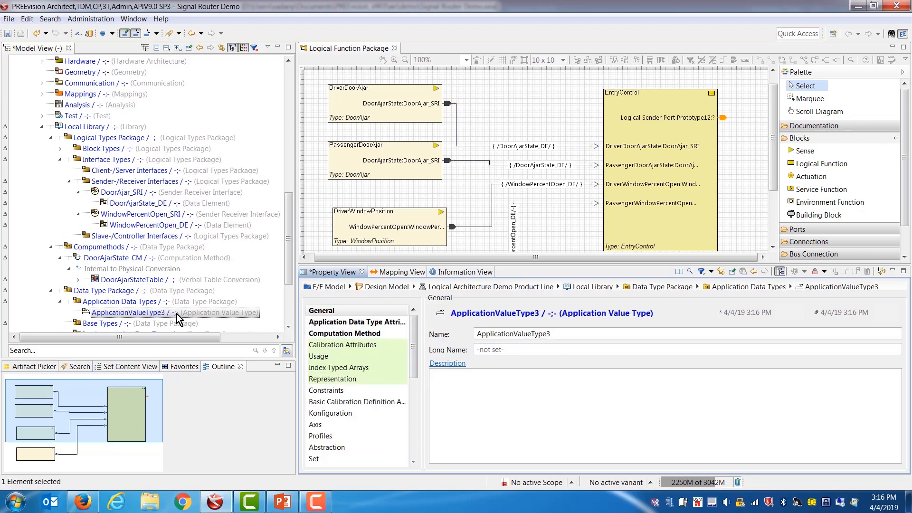
pyautogui.doubleClick(546, 334)
pyautogui.write('DoorAjarState_ADT')
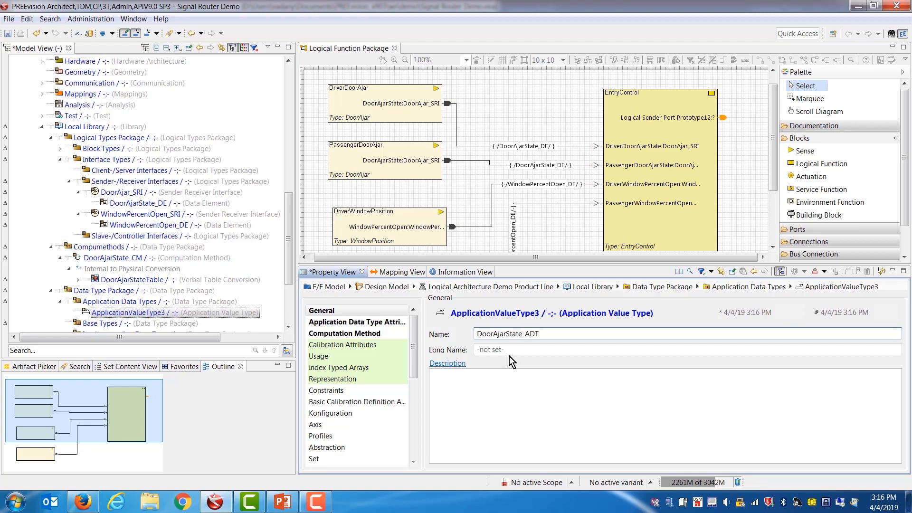
pyautogui.press('Return')
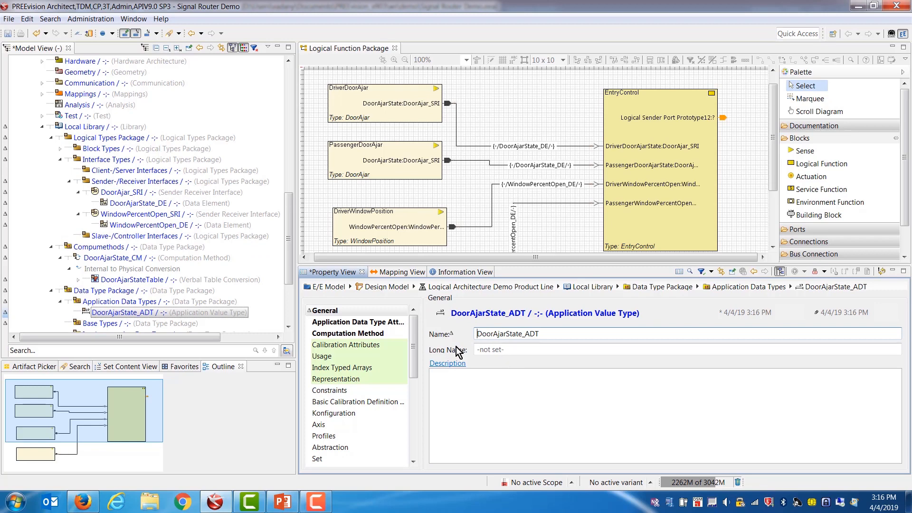
# Step: Assign DoorAjarState_CM as the computation method of DoorAjarState_ADT and check the application data type of DoorAjarState_DE
pyautogui.click(395, 323)
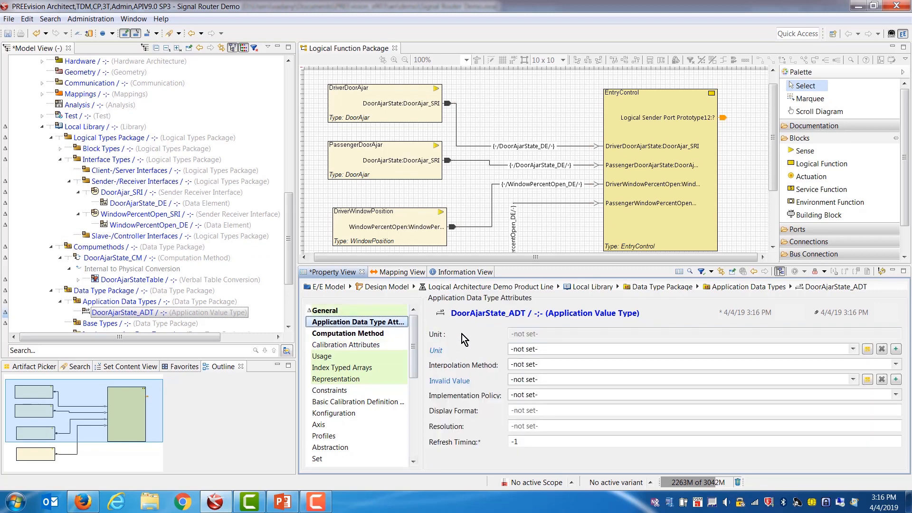
pyautogui.scroll(-1, 462, 334)
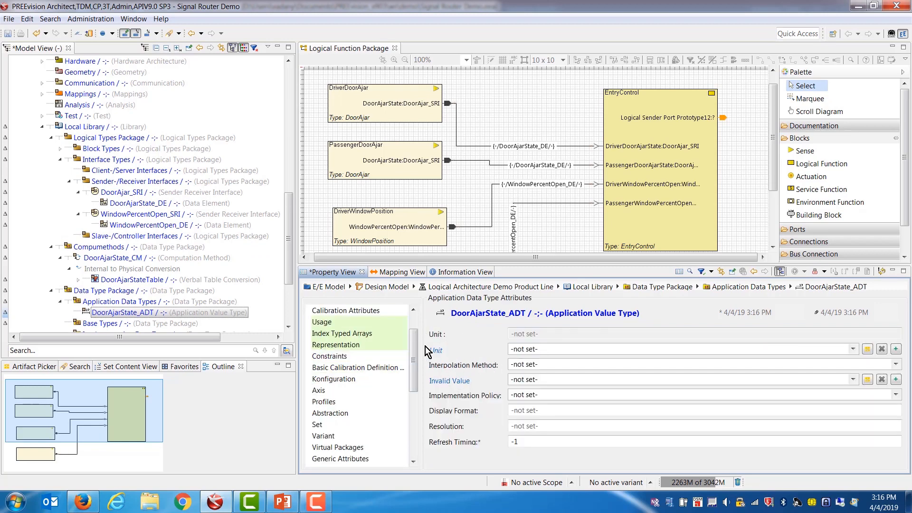
pyautogui.scroll(1, 414, 319)
pyautogui.click(375, 333)
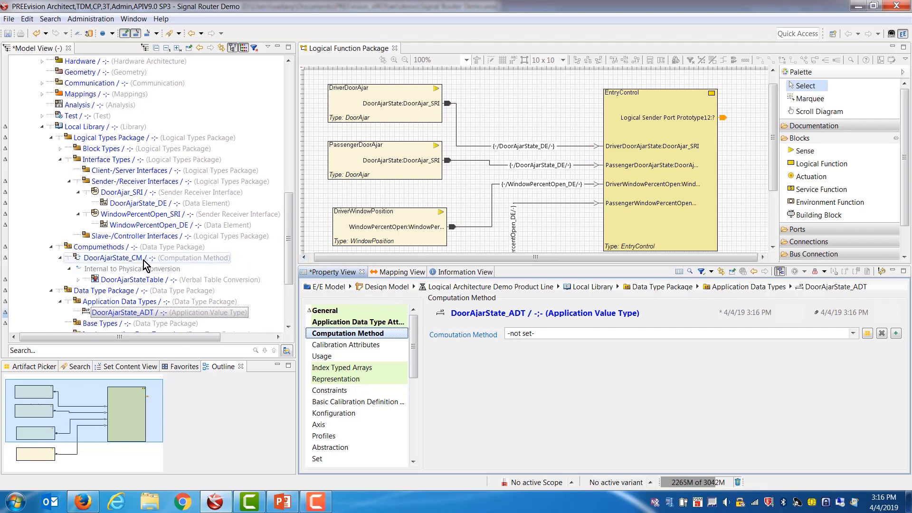
pyautogui.moveTo(145, 262); pyautogui.dragTo(524, 339)
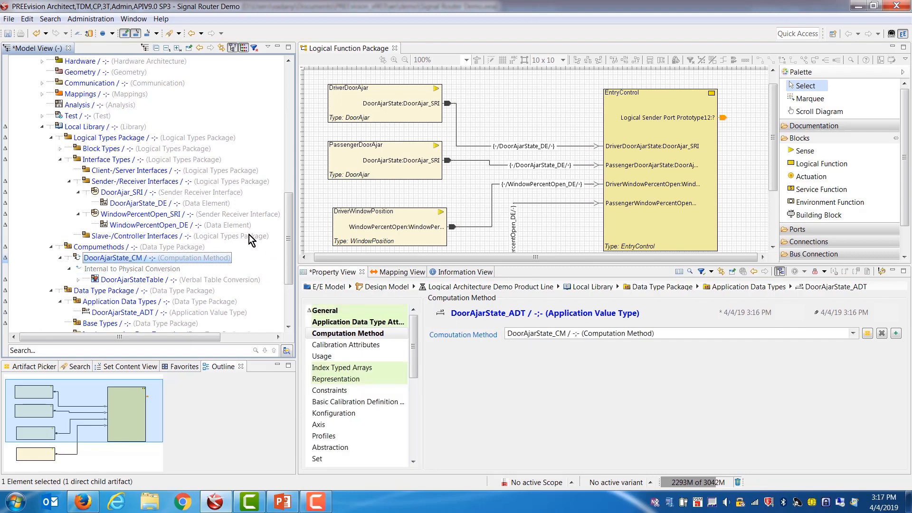
pyautogui.click(164, 204)
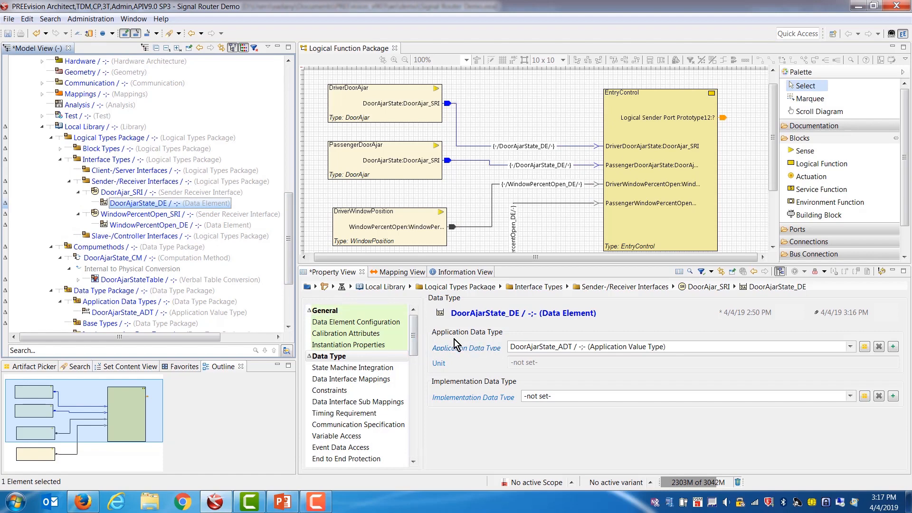
pyautogui.click(467, 349)
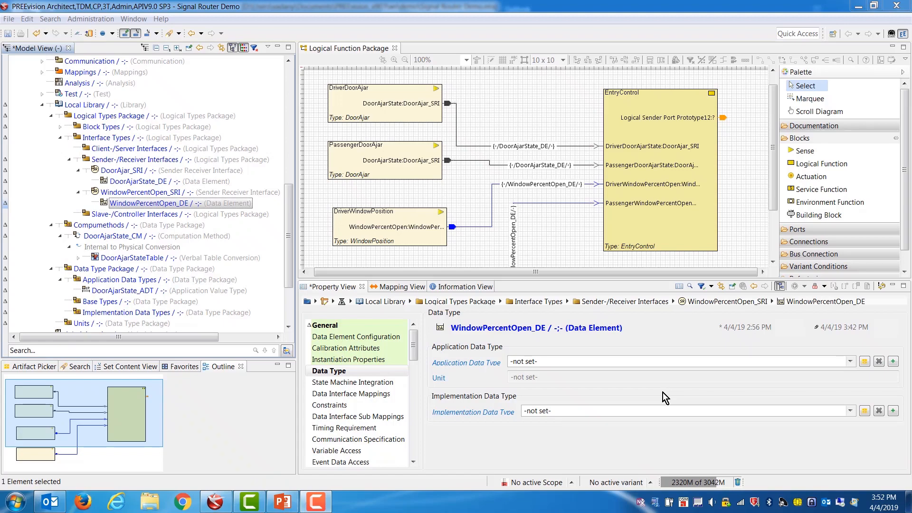
# Step: Create an Application Value Type in the Local Library's Application Data Types package as the application data type of WindowPercentOpen_DE
pyautogui.click(893, 361)
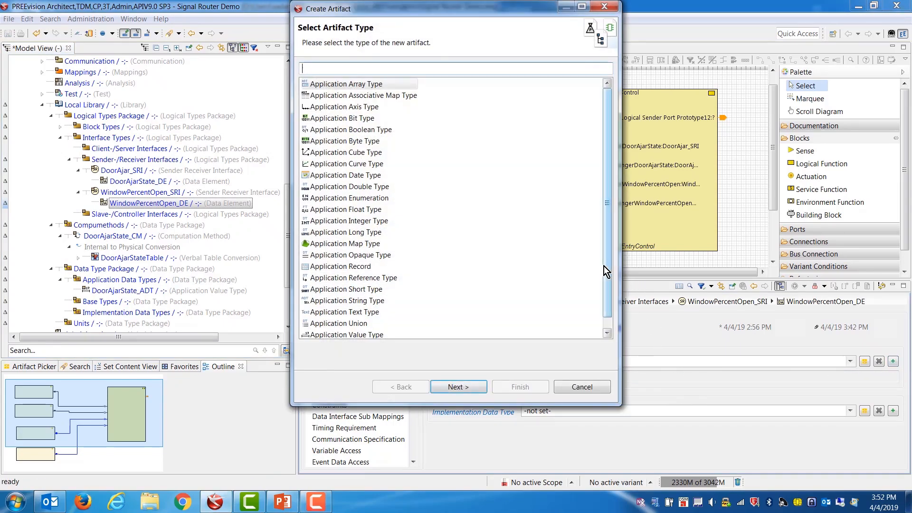
pyautogui.moveTo(604, 268); pyautogui.dragTo(605, 279)
pyautogui.click(351, 323)
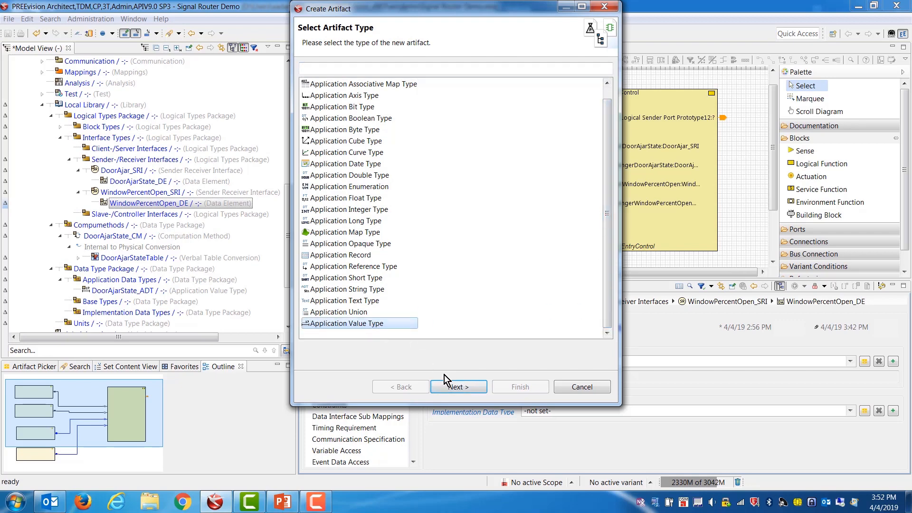
pyautogui.click(458, 386)
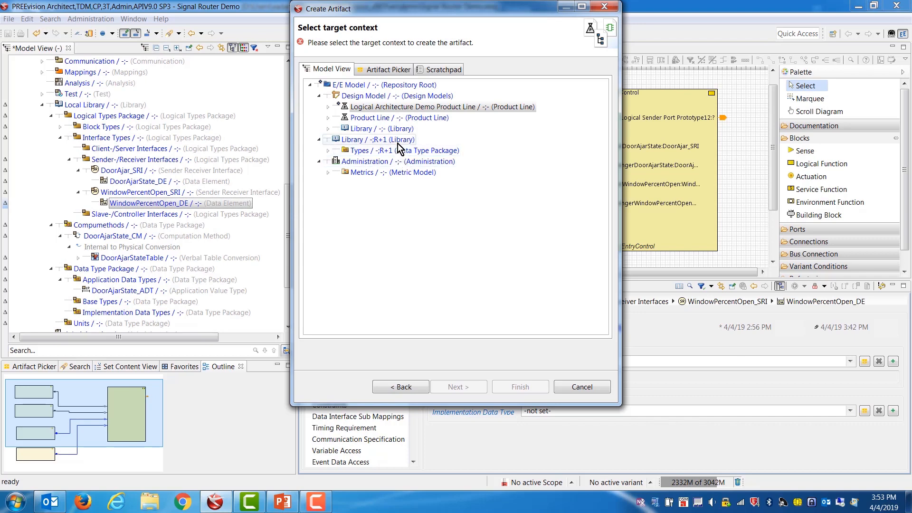
pyautogui.click(328, 106)
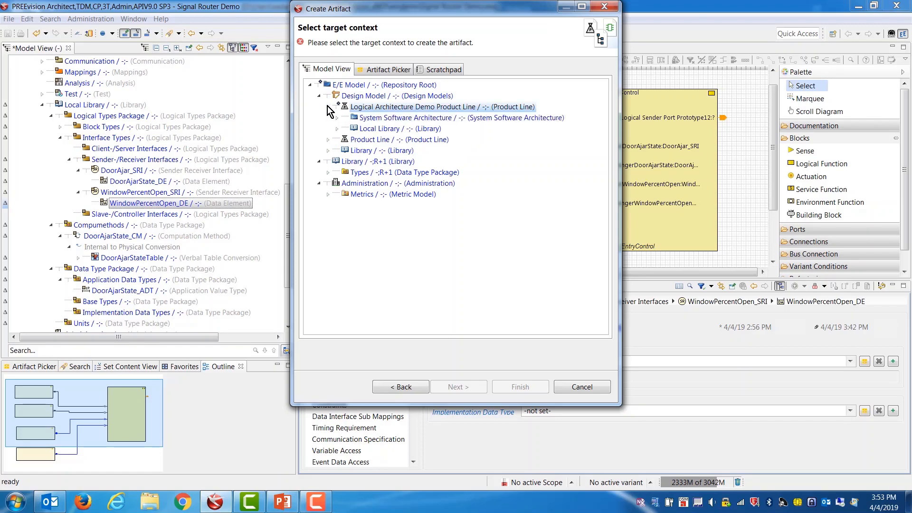
pyautogui.click(337, 128)
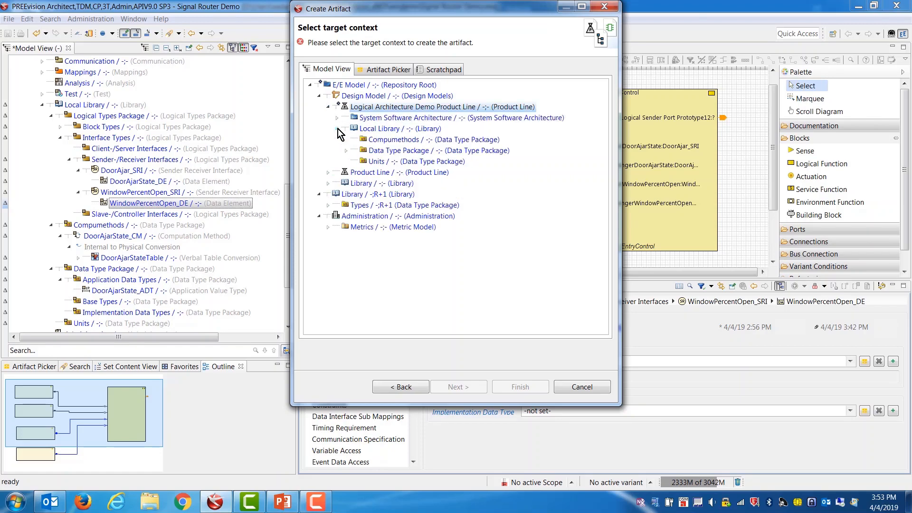
pyautogui.click(346, 151)
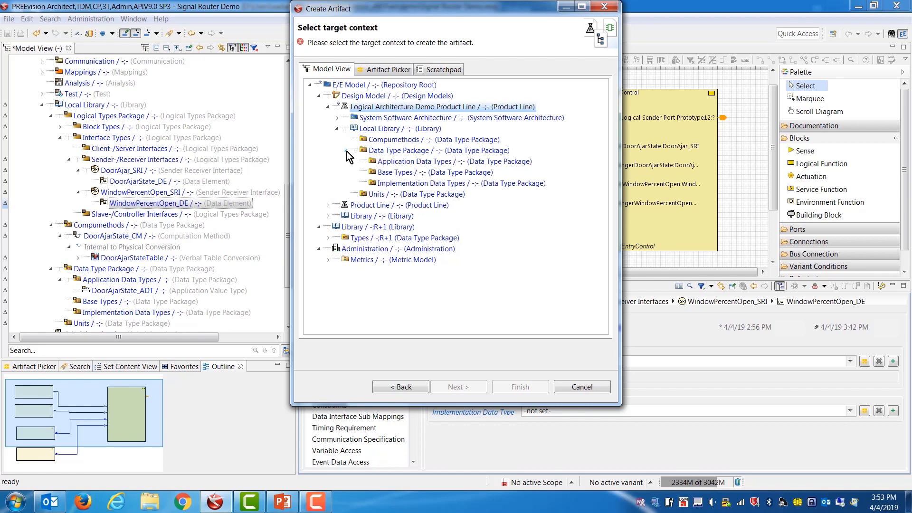
pyautogui.click(387, 162)
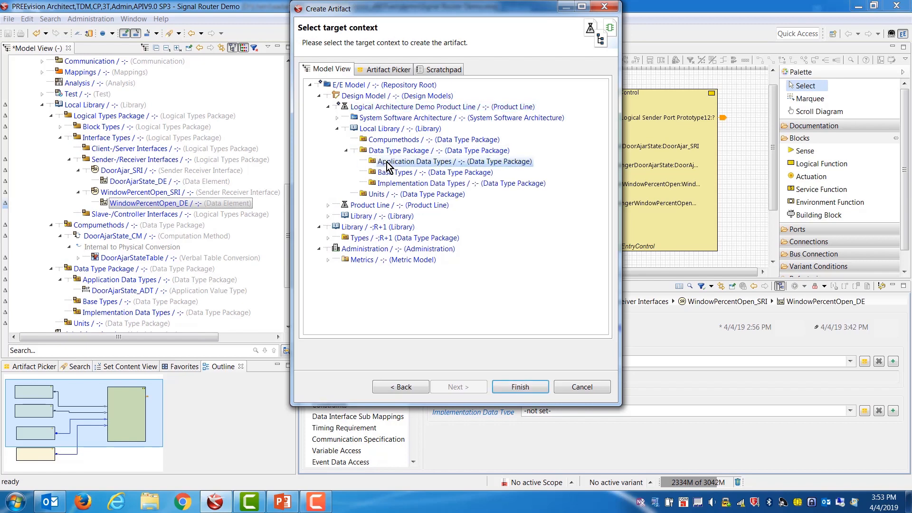
pyautogui.click(519, 387)
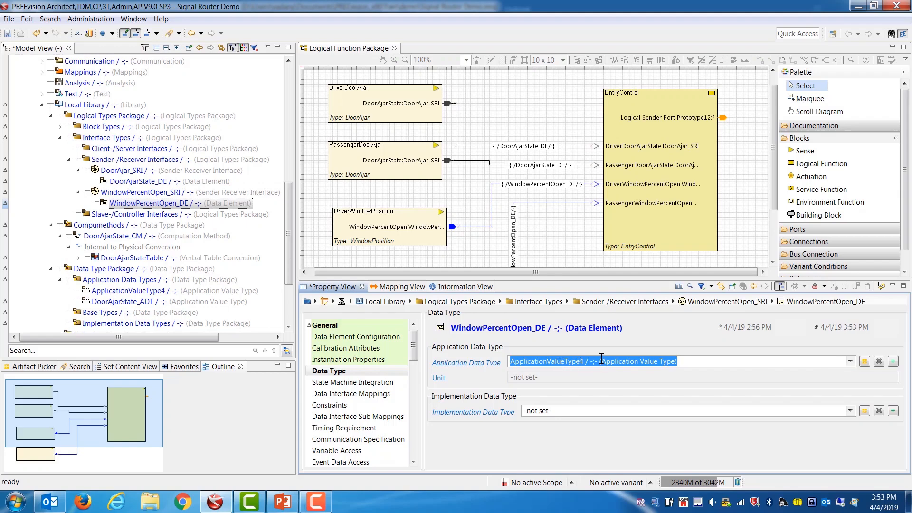
# Step: Rename the new application value type of WindowPercentOpen_DE to WindowPercentOpenADT
pyautogui.click(487, 366)
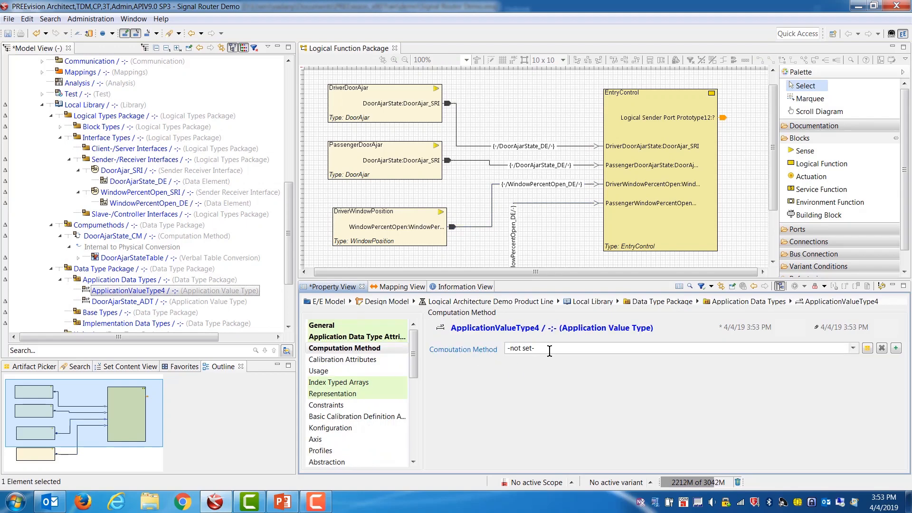
pyautogui.click(349, 325)
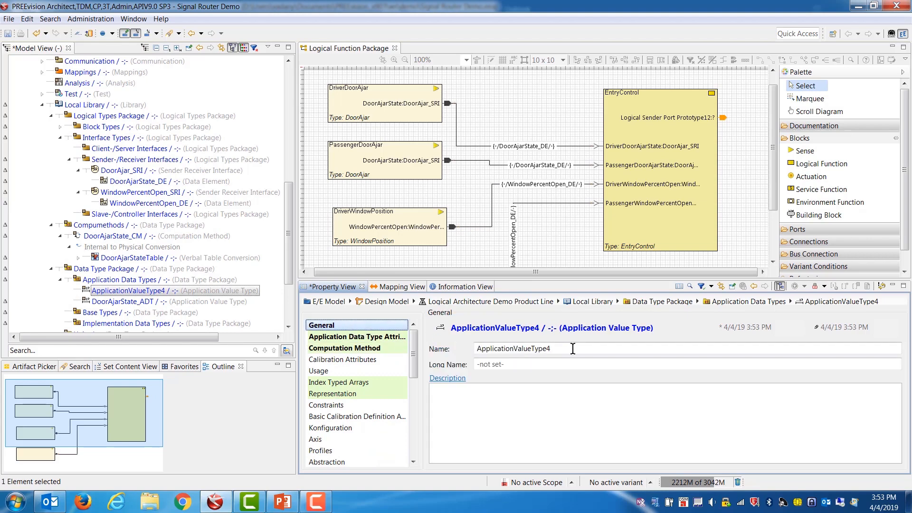
pyautogui.moveTo(577, 348); pyautogui.dragTo(468, 345)
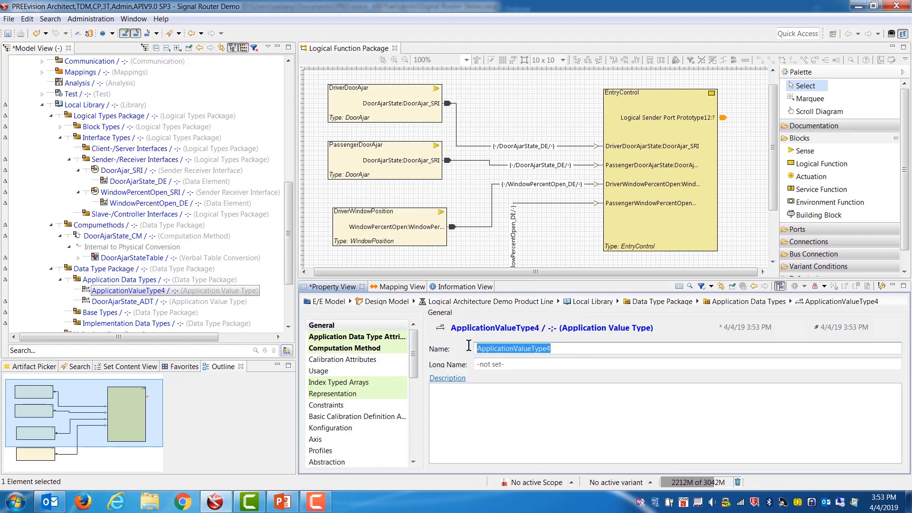
pyautogui.write('Window')
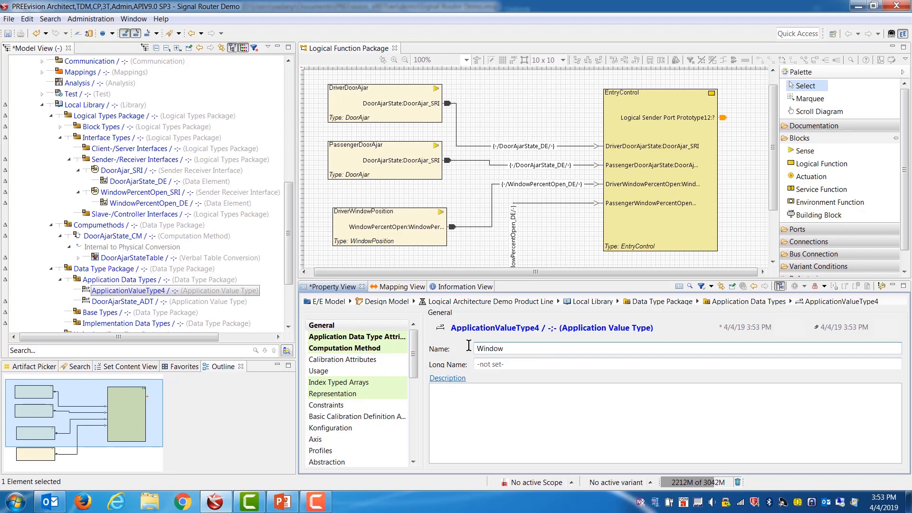
pyautogui.write('PercentOpenADT')
pyautogui.press('Return')
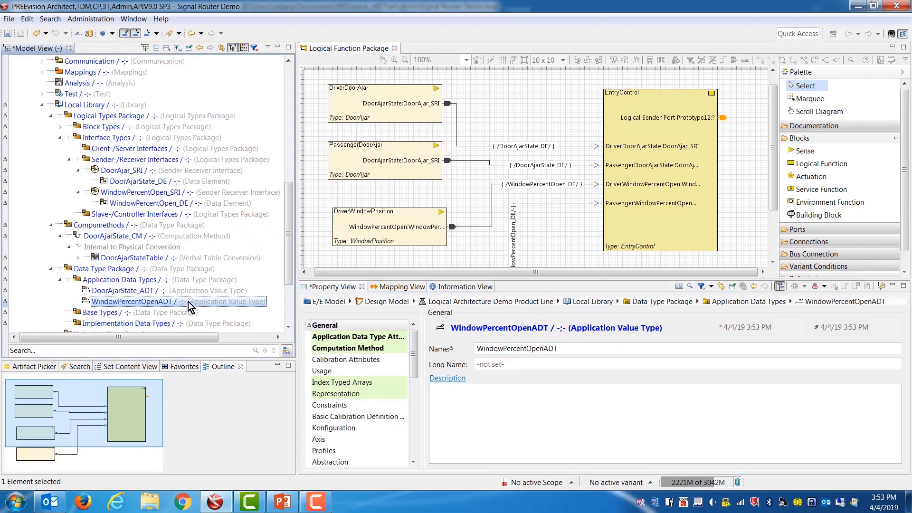
# Step: Create a computation method named WindowPercentOpen_CM in the Local Library's Compumethods package
pyautogui.scroll(-1, 188, 302)
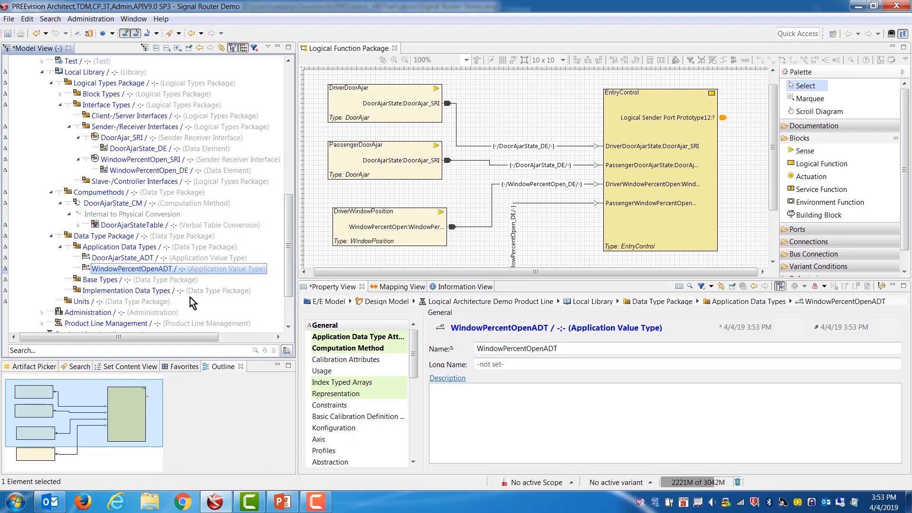
pyautogui.click(125, 193)
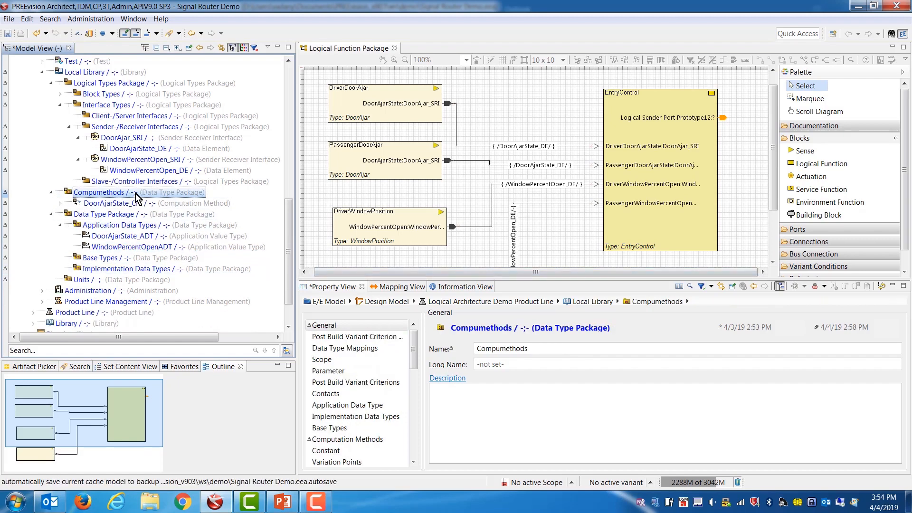
pyautogui.rightClick(136, 195)
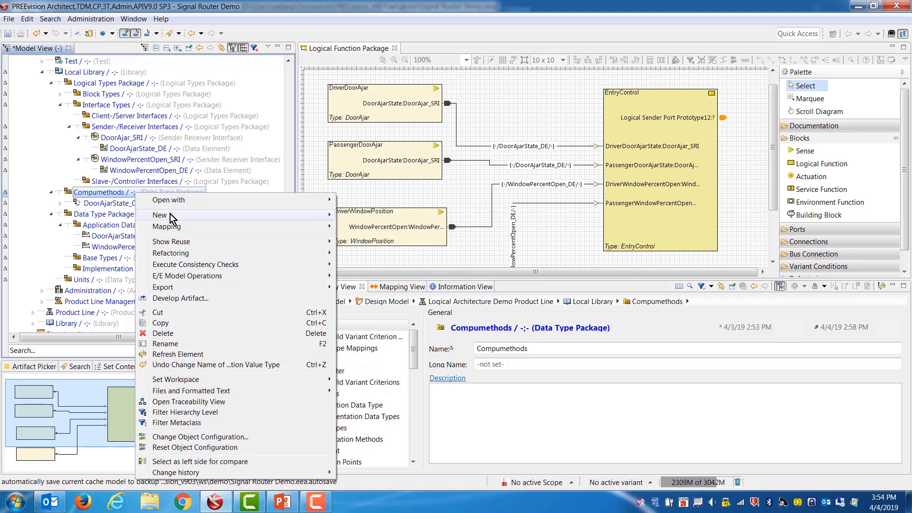
pyautogui.moveTo(170, 216)
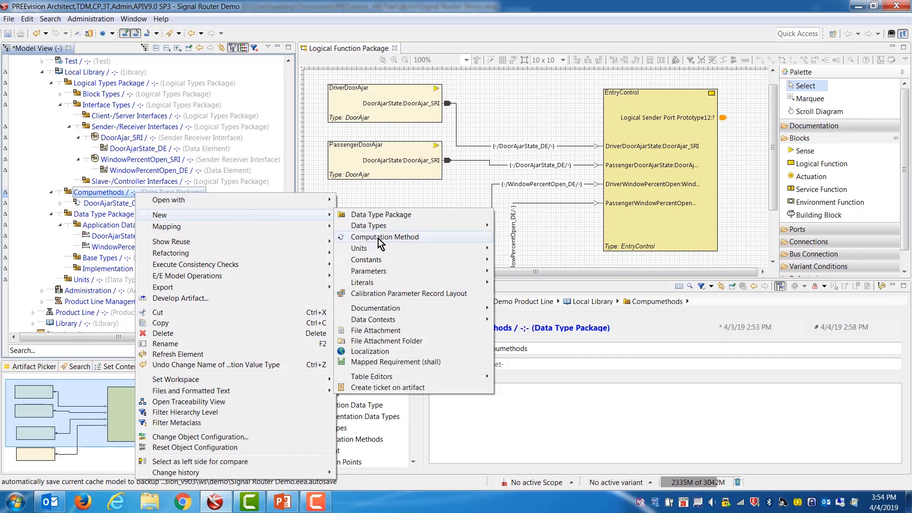
pyautogui.click(378, 236)
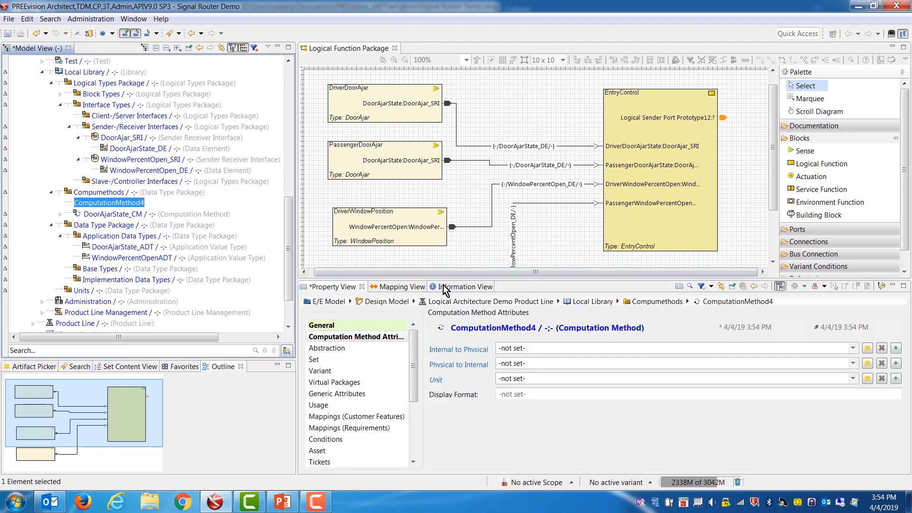
pyautogui.click(366, 325)
pyautogui.moveTo(561, 348); pyautogui.dragTo(461, 340)
pyautogui.write('Window')
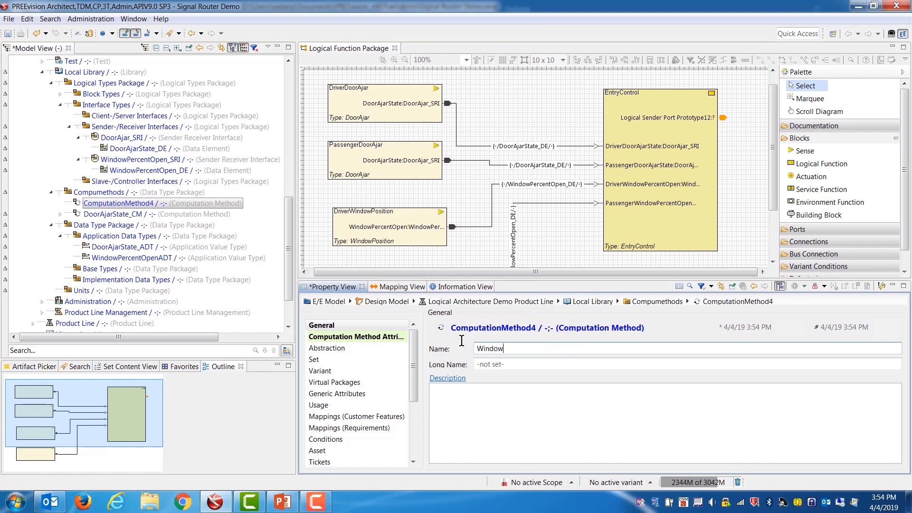
pyautogui.write('PercentOpen_CM')
pyautogui.press('Return')
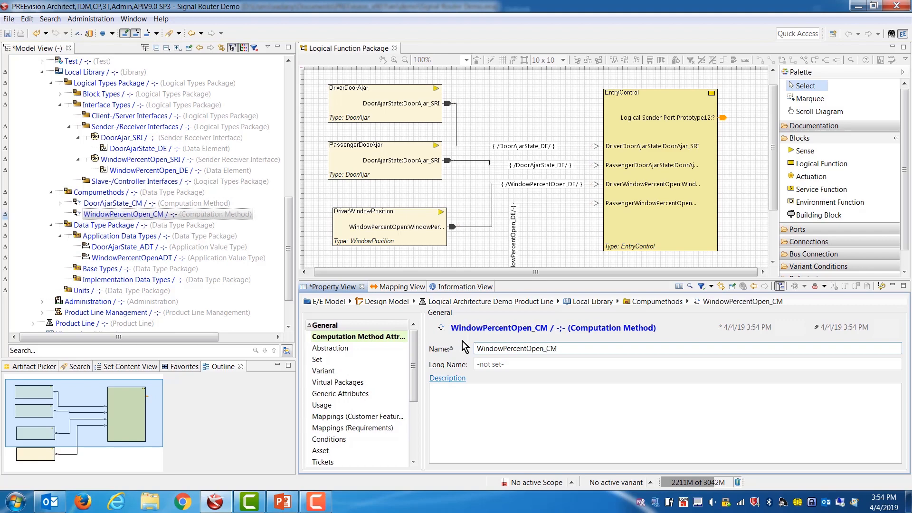
# Step: Add an internal to physical Scale Linear Verbal Table Conversion to WindowPercentOpen_CM
pyautogui.click(184, 217)
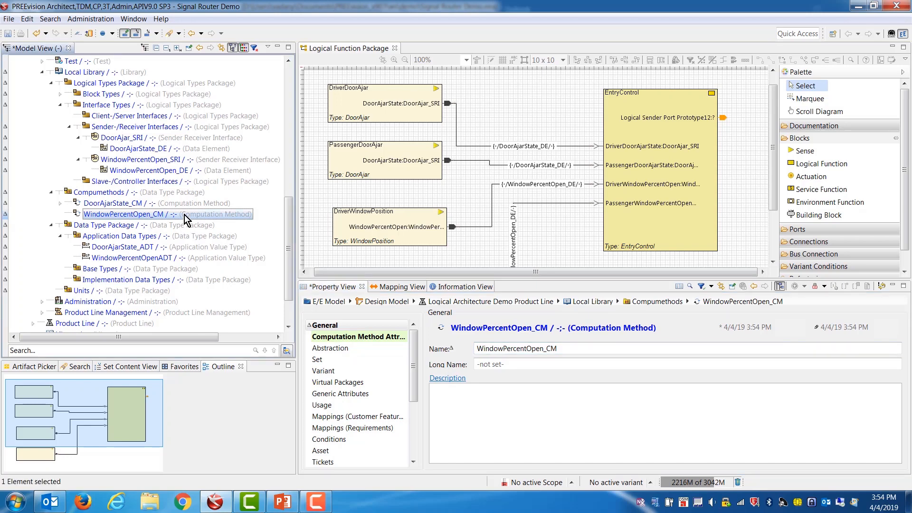
pyautogui.rightClick(184, 217)
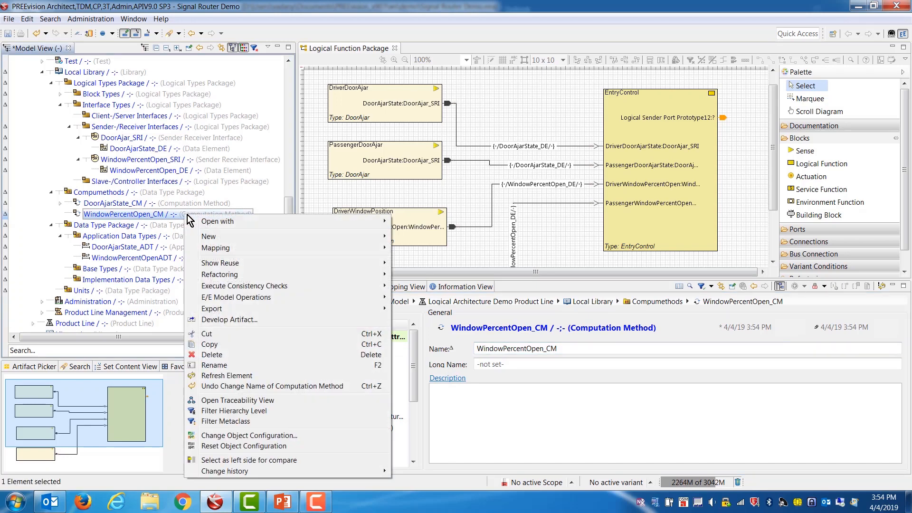
pyautogui.moveTo(215, 238)
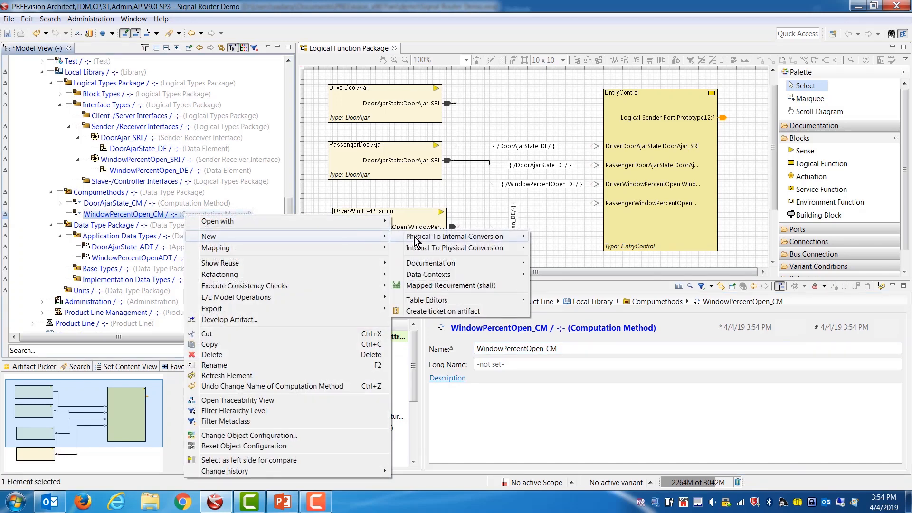
pyautogui.moveTo(436, 250)
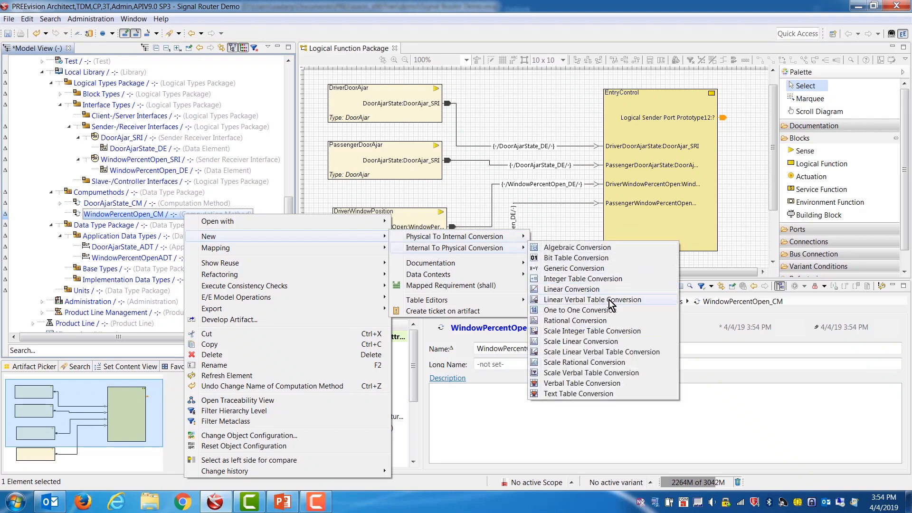
pyautogui.click(619, 353)
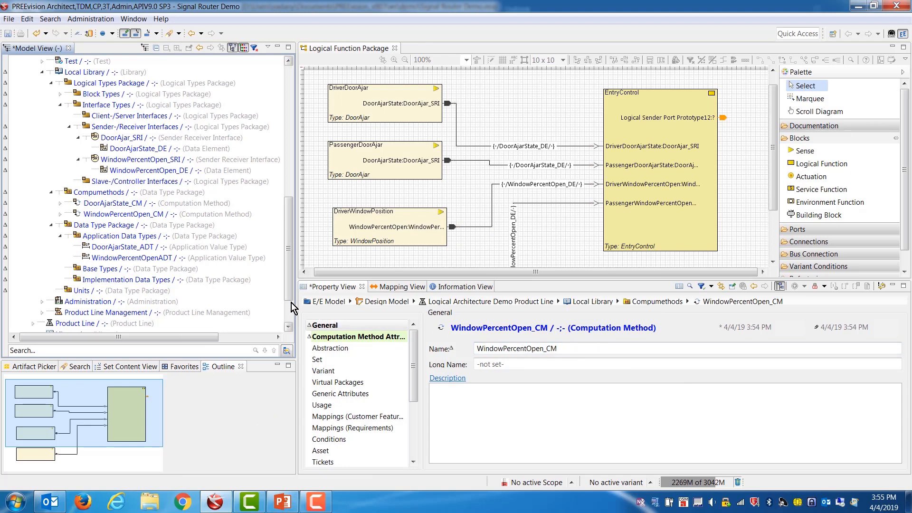
# Step: Rename the scale linear verbal table conversion under WindowPercentOpen_CM to WindowPercentOpenSLVTC
pyautogui.click(60, 214)
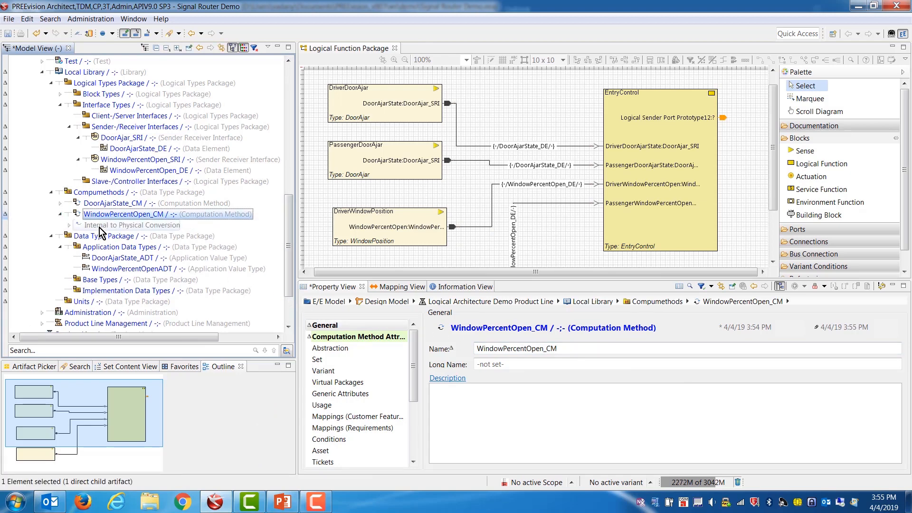
pyautogui.click(98, 226)
pyautogui.click(69, 225)
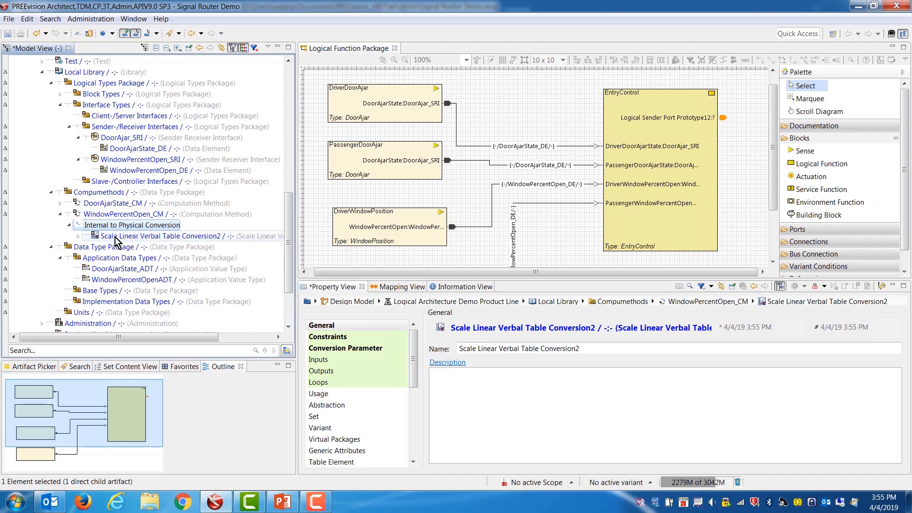
pyautogui.click(114, 237)
pyautogui.moveTo(583, 349); pyautogui.dragTo(444, 340)
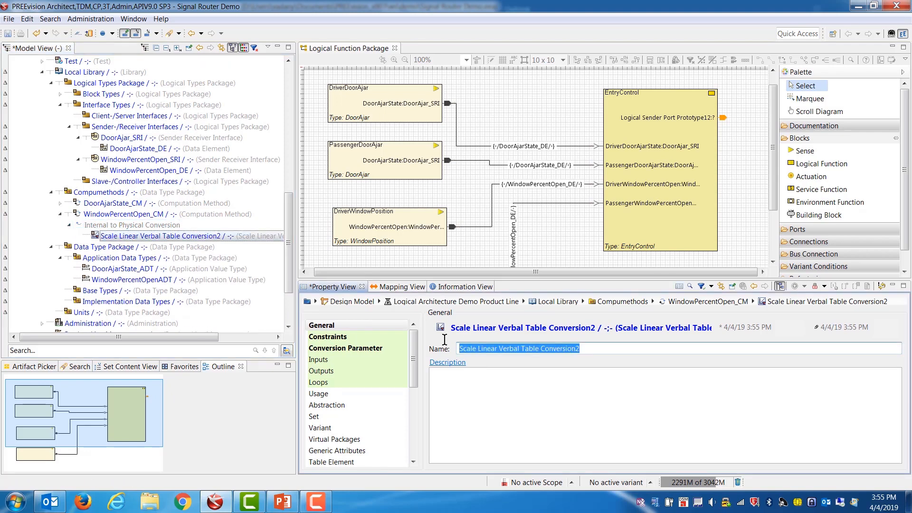
pyautogui.write('WindowPercentOpenSLVTC')
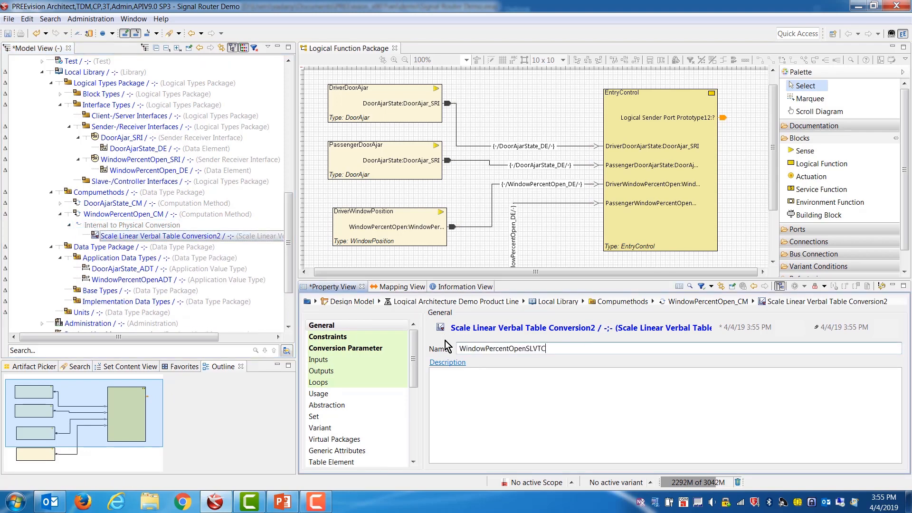
pyautogui.press('Return')
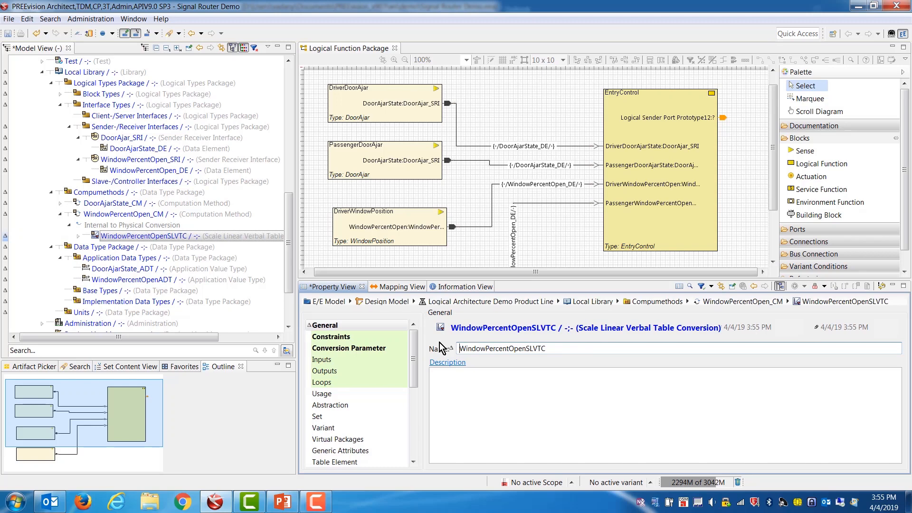
# Step: Set the raw constraints of WindowPercentOpenSLVTC to a minimum of 0 and a maximum of 255
pyautogui.click(368, 338)
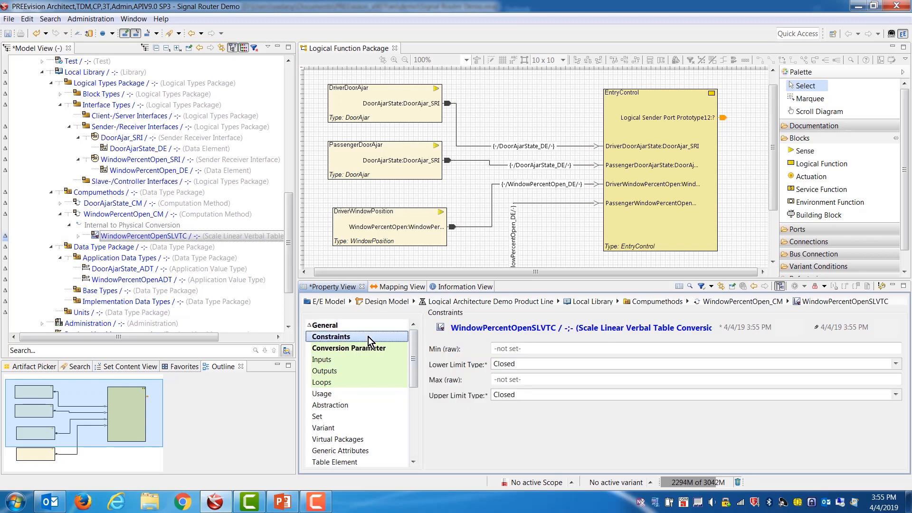
pyautogui.click(511, 348)
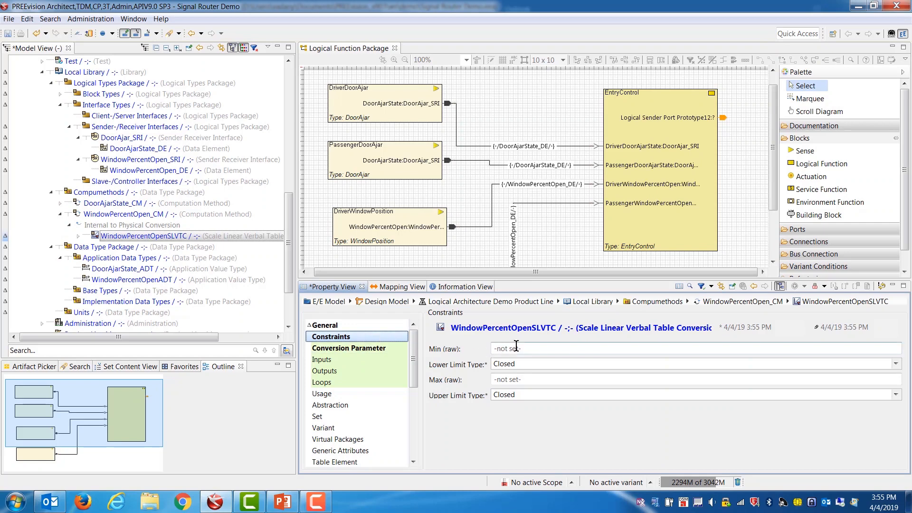
pyautogui.write('0')
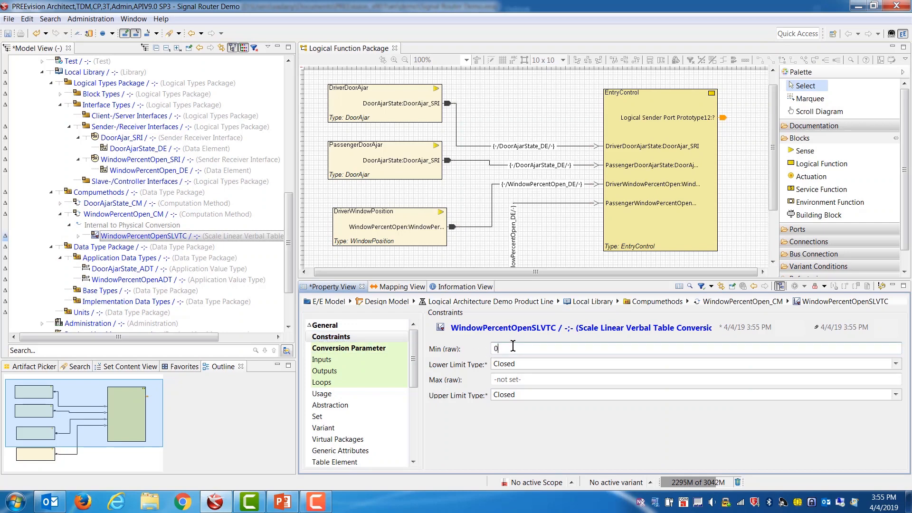
pyautogui.click(510, 380)
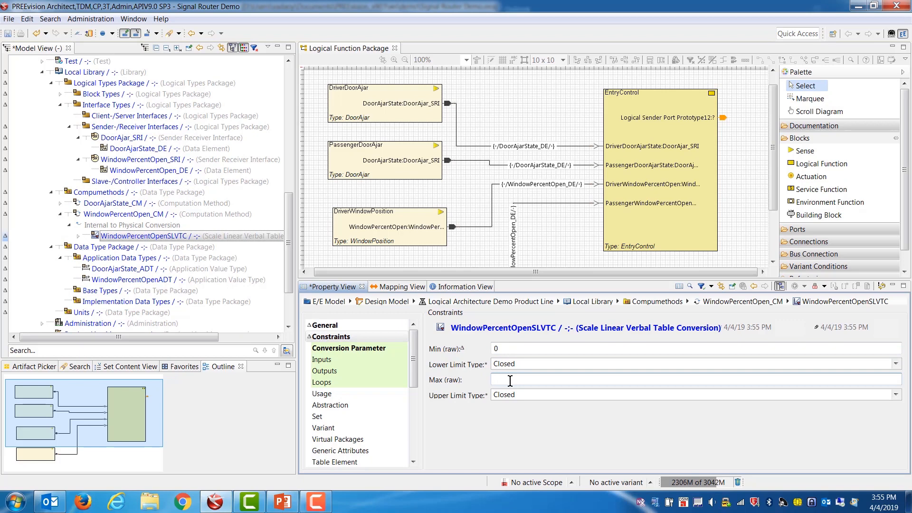
pyautogui.write('255')
pyautogui.click(534, 349)
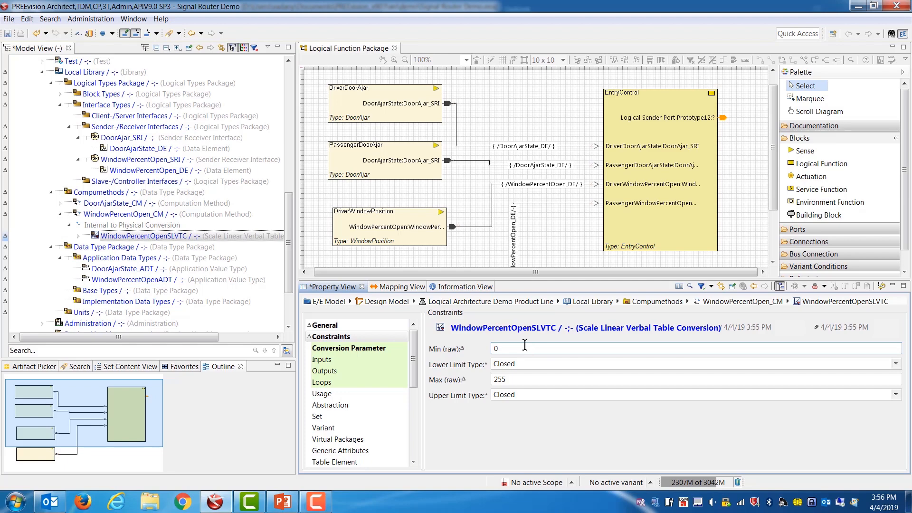
# Step: Add a linear parameter to WindowPercentOpenSLVTC's conversion parameters with a minimum of 0 and a maximum of 100
pyautogui.click(380, 351)
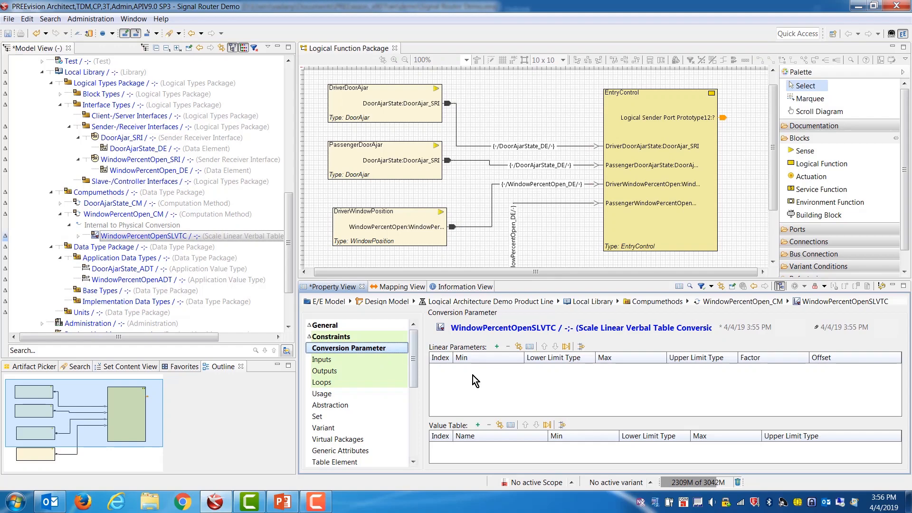
pyautogui.moveTo(493, 279); pyautogui.dragTo(493, 241)
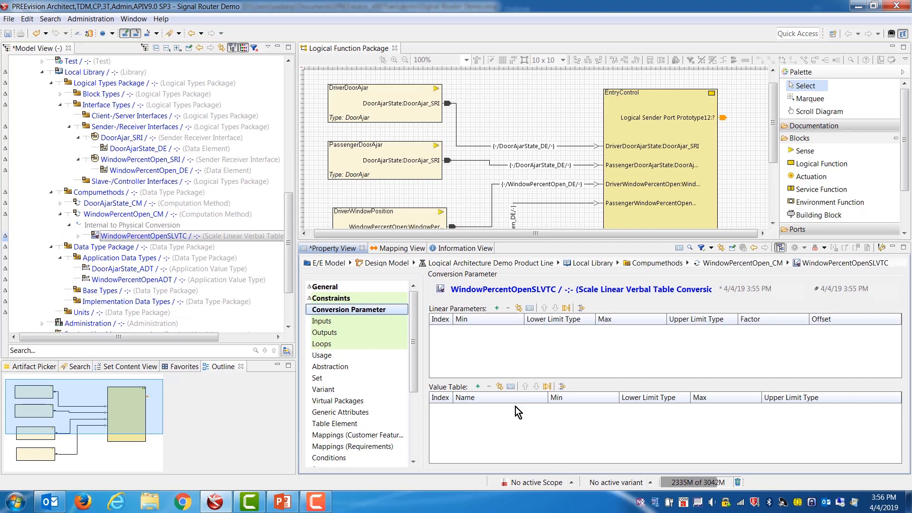
pyautogui.click(496, 308)
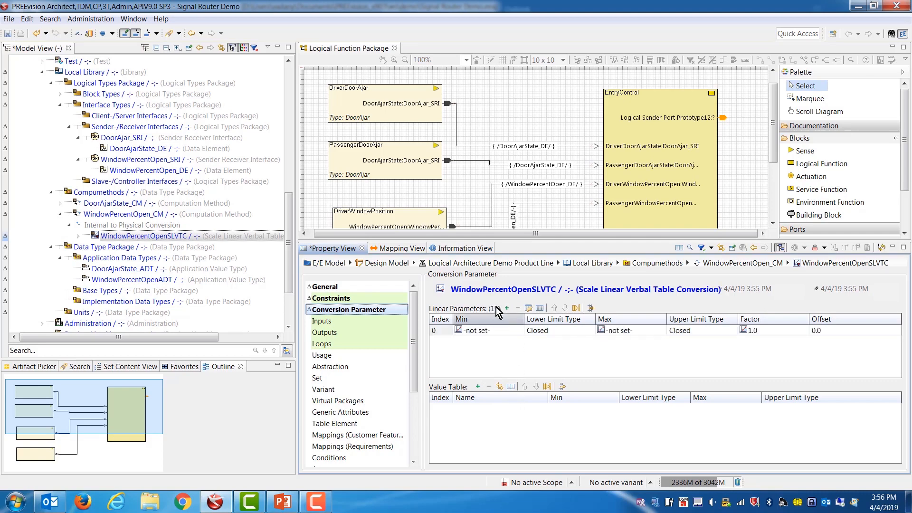
pyautogui.click(488, 331)
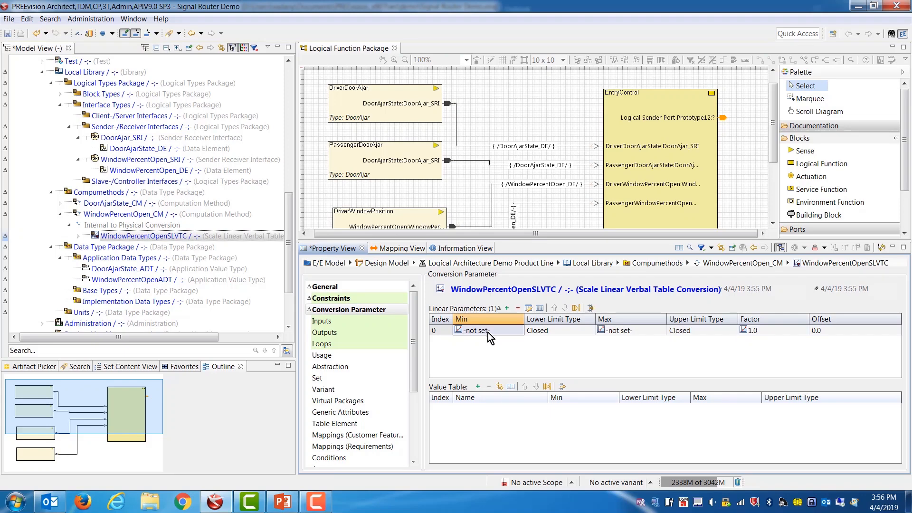
pyautogui.click(489, 330)
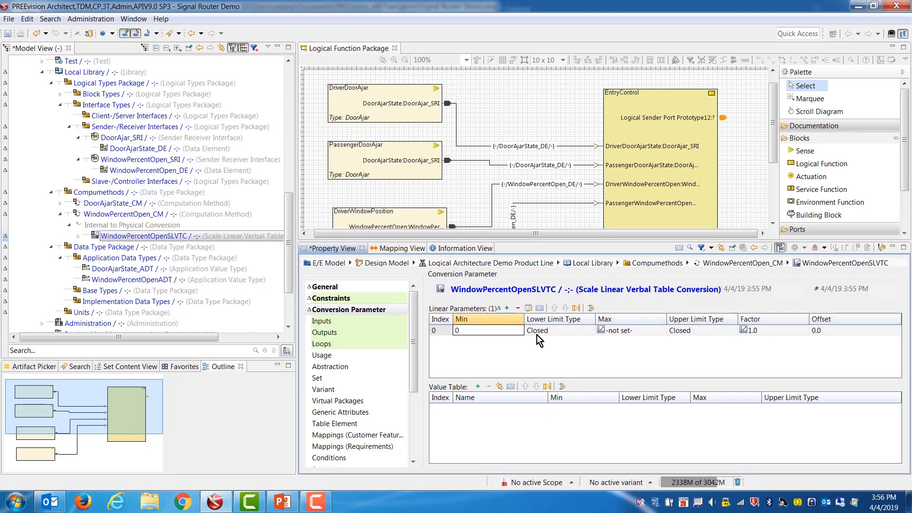
pyautogui.click(614, 331)
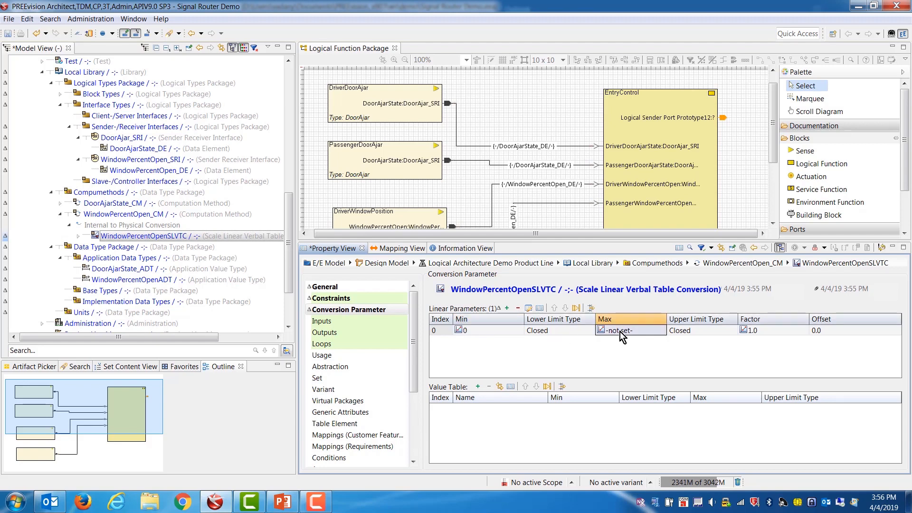
pyautogui.click(619, 331)
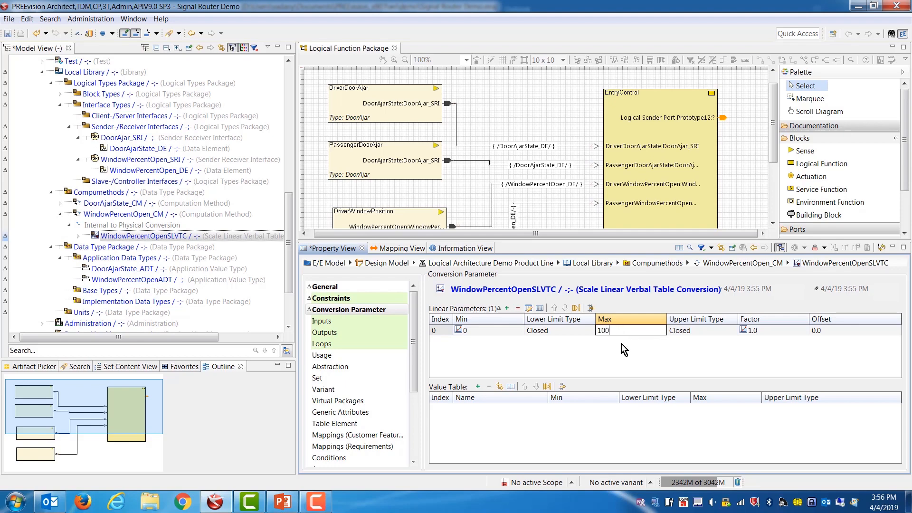
pyautogui.click(620, 346)
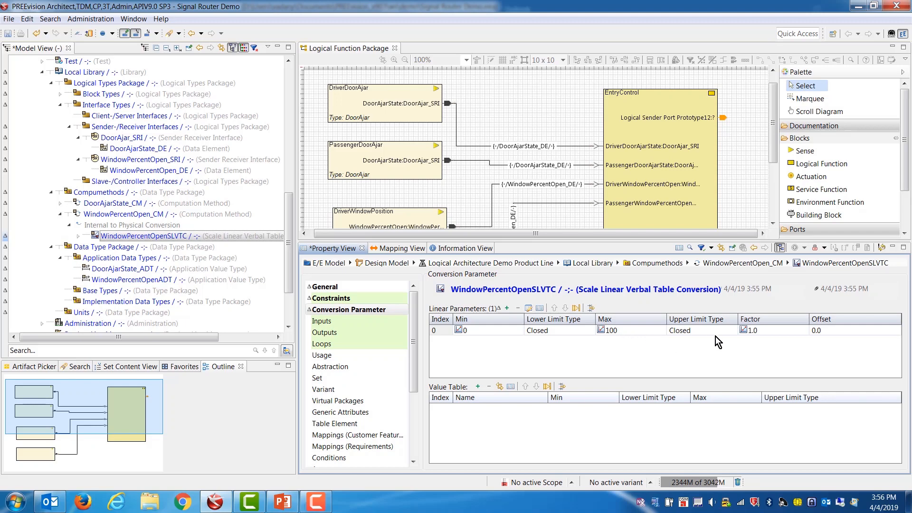
pyautogui.click(759, 332)
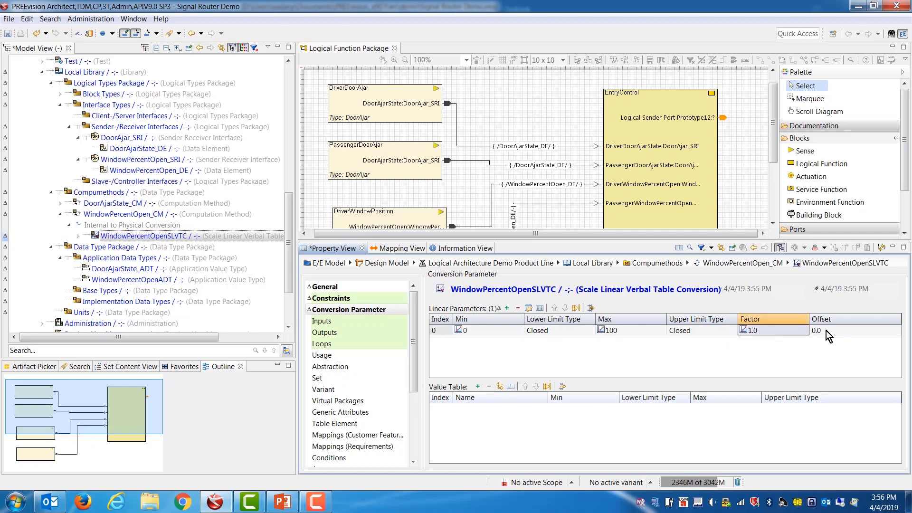
pyautogui.click(825, 331)
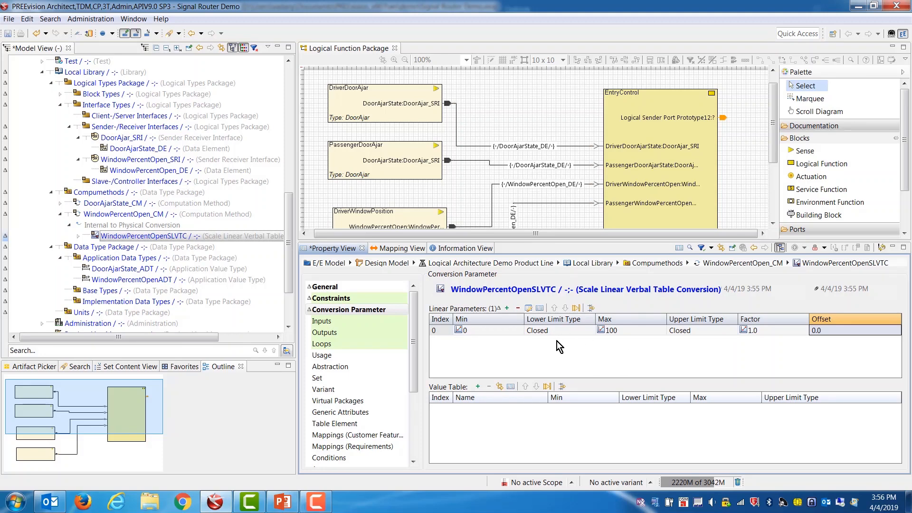
# Step: Add a value table entry named Failed to WindowPercentOpenSLVTC with both minimum and maximum set to 255
pyautogui.click(479, 387)
pyautogui.click(487, 409)
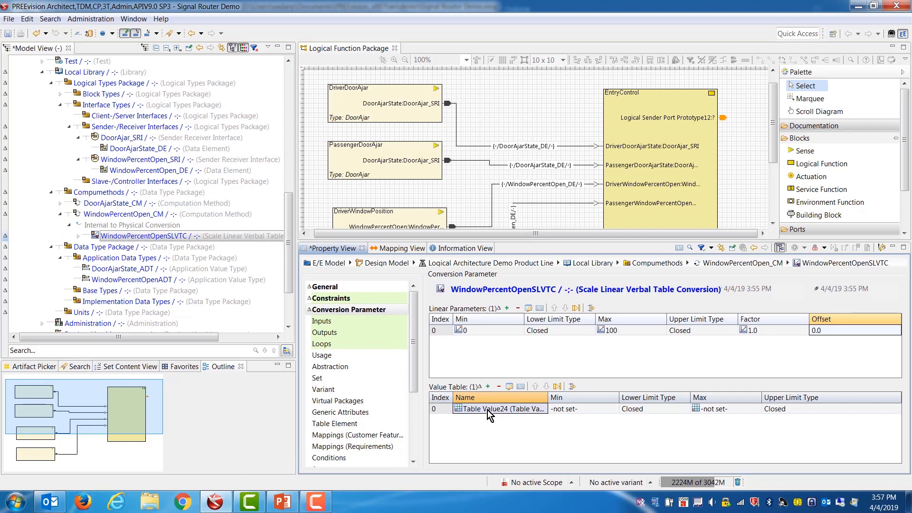
pyautogui.write('Failed')
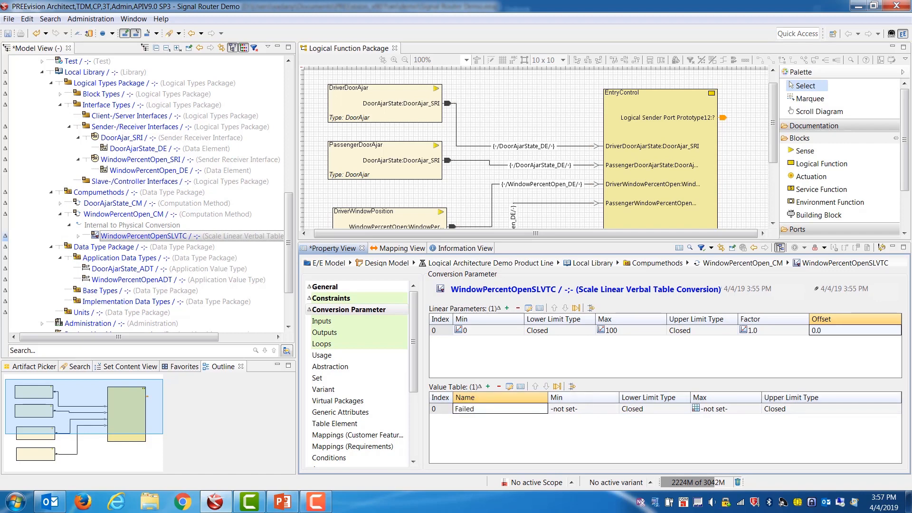
pyautogui.click(586, 409)
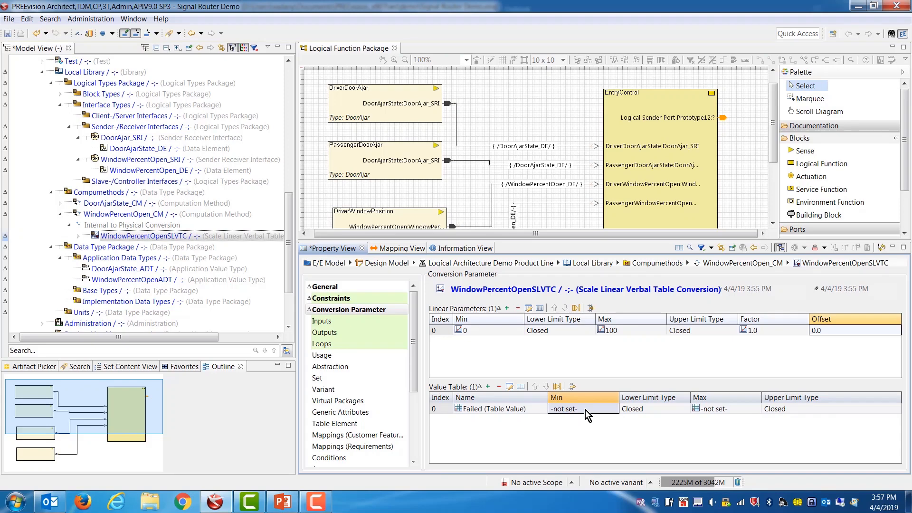
pyautogui.write('255')
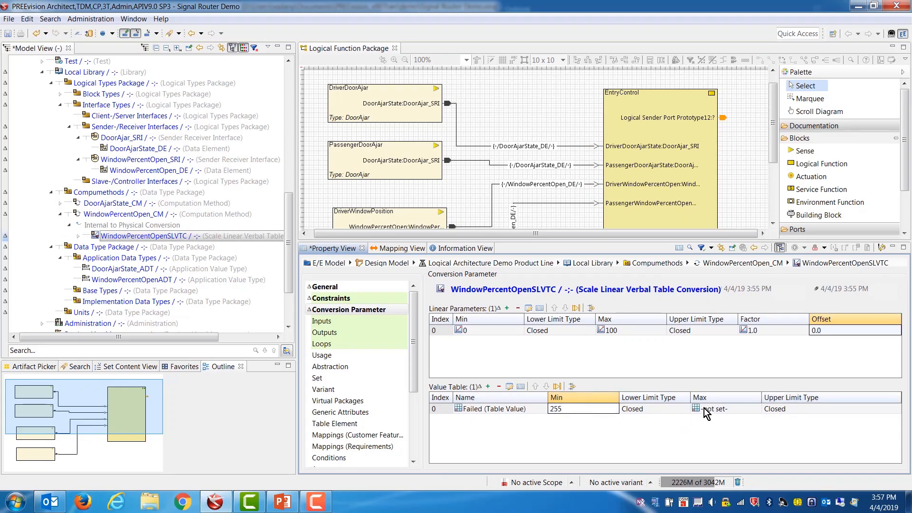
pyautogui.click(706, 408)
pyautogui.write('2')
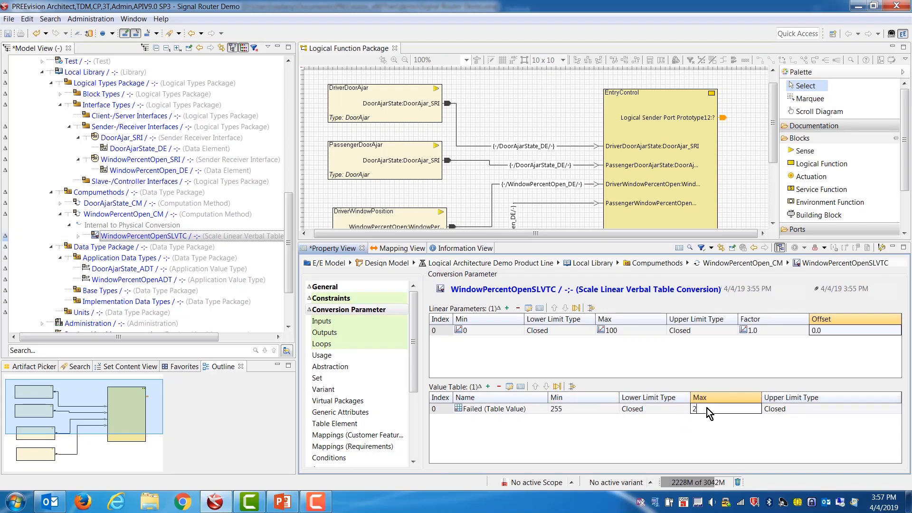
pyautogui.write('55')
pyautogui.click(691, 432)
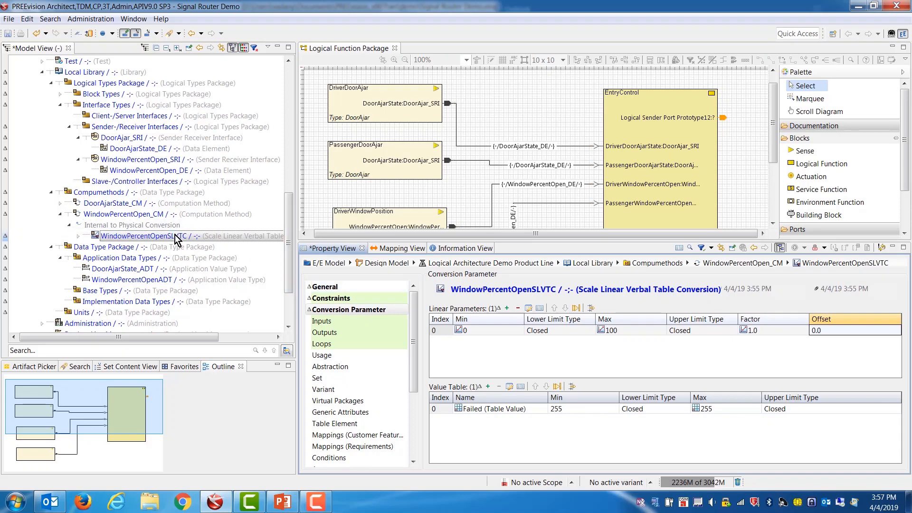
# Step: Expand WindowPercentOpenSLVTC in the model tree and assign WindowPercentOpen_CM as the computation method of the application value type WindowPercentOpenADT
pyautogui.click(160, 238)
pyautogui.click(79, 236)
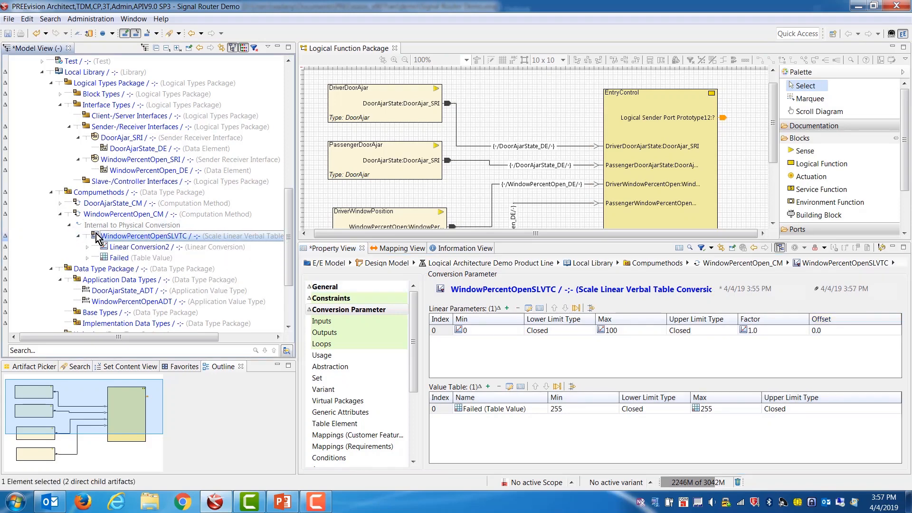
pyautogui.click(129, 227)
pyautogui.click(135, 215)
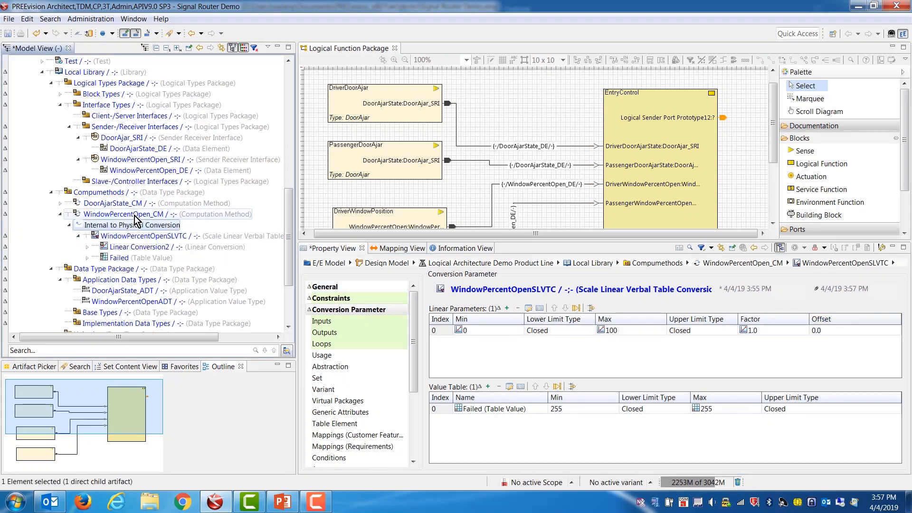
pyautogui.click(139, 301)
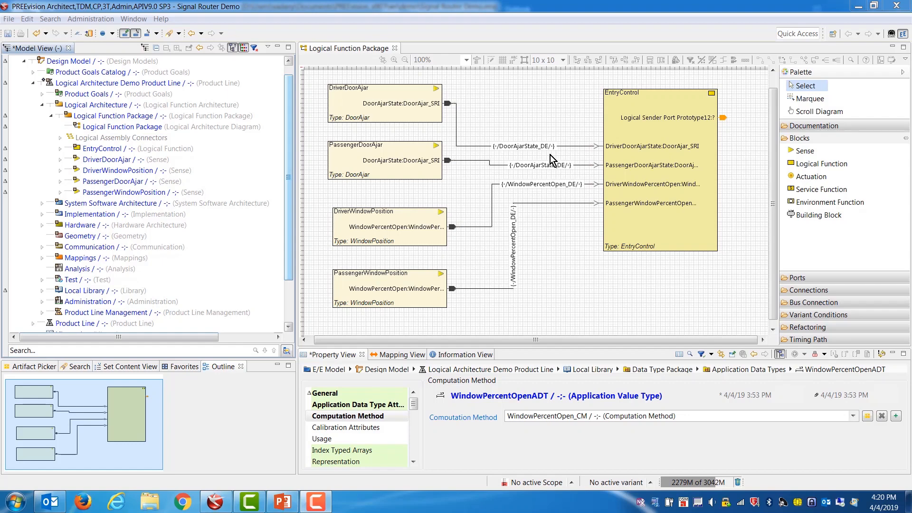
pyautogui.moveTo(602, 278)
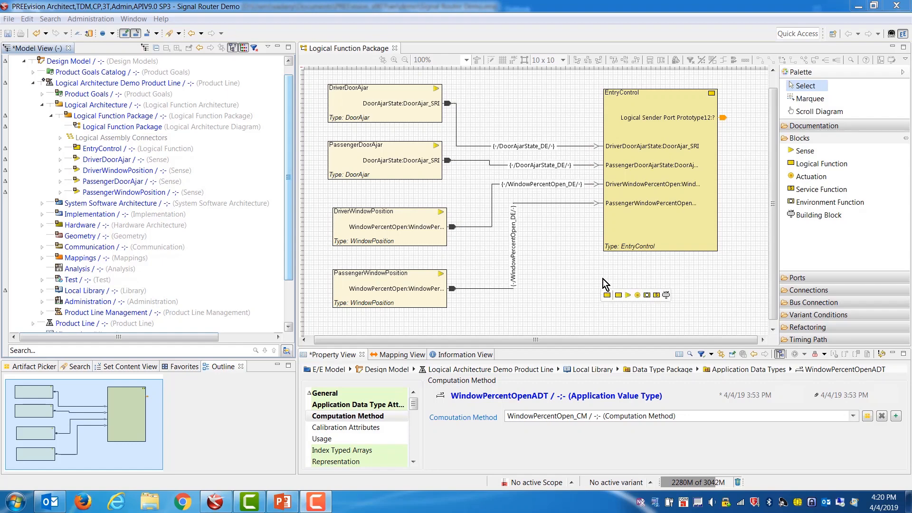